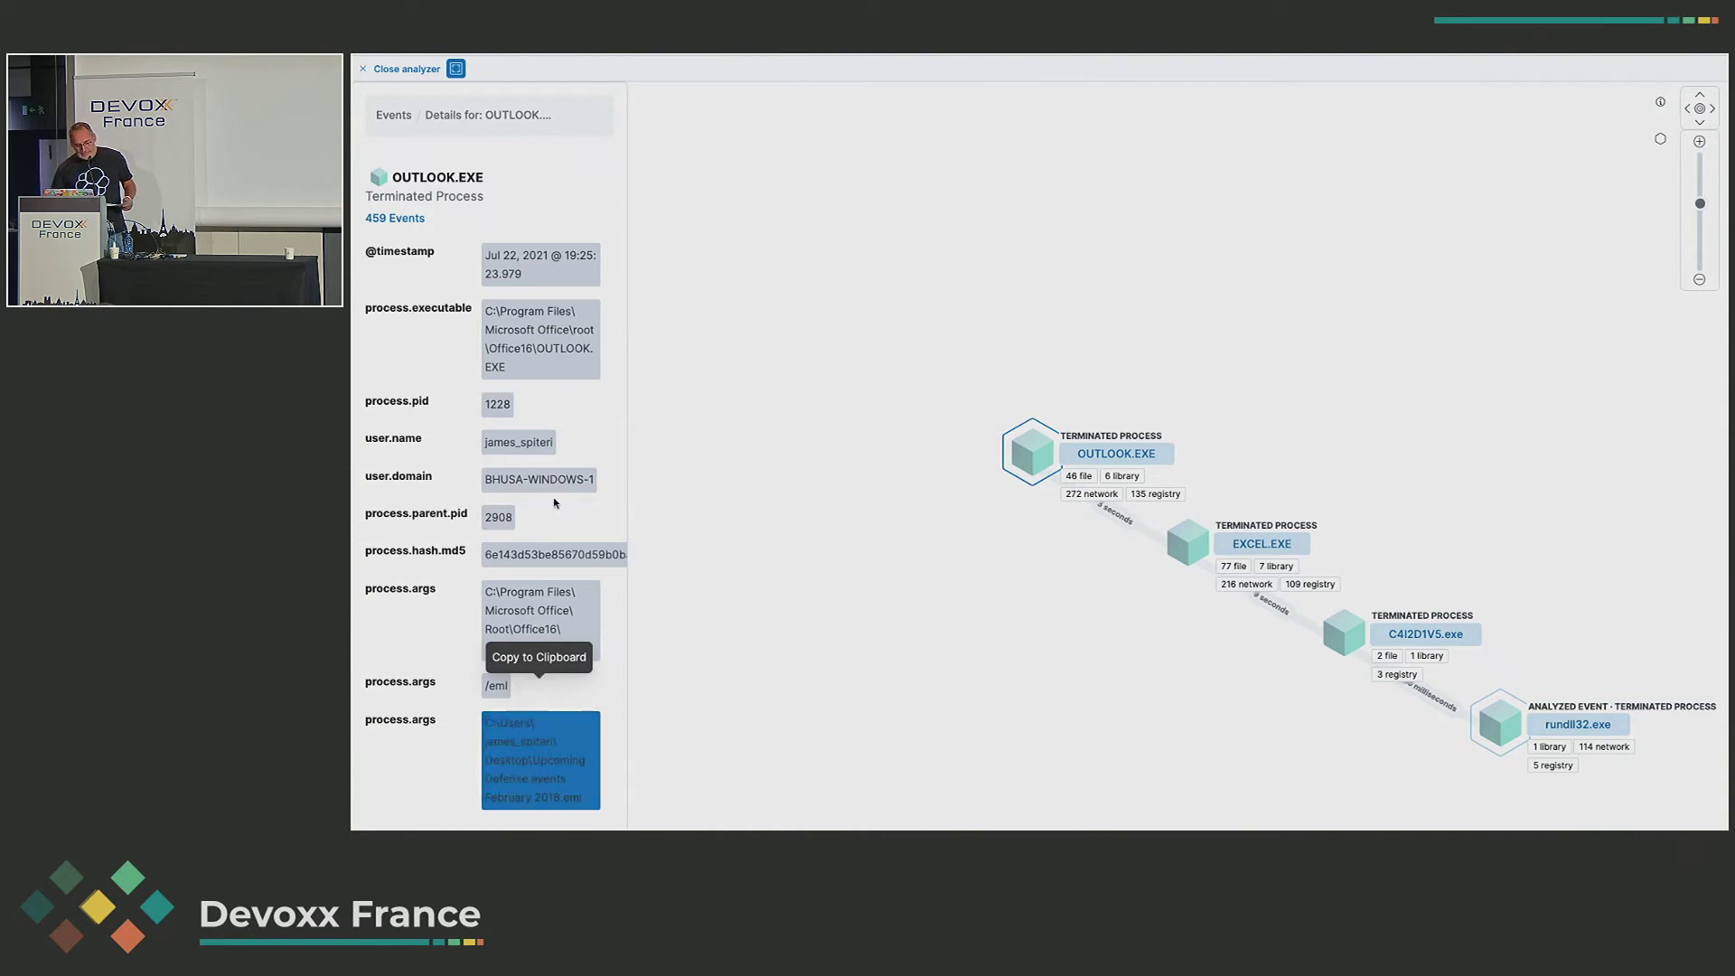
- Close the event analyzer and review the full list of open alerts
left_click(404, 69)
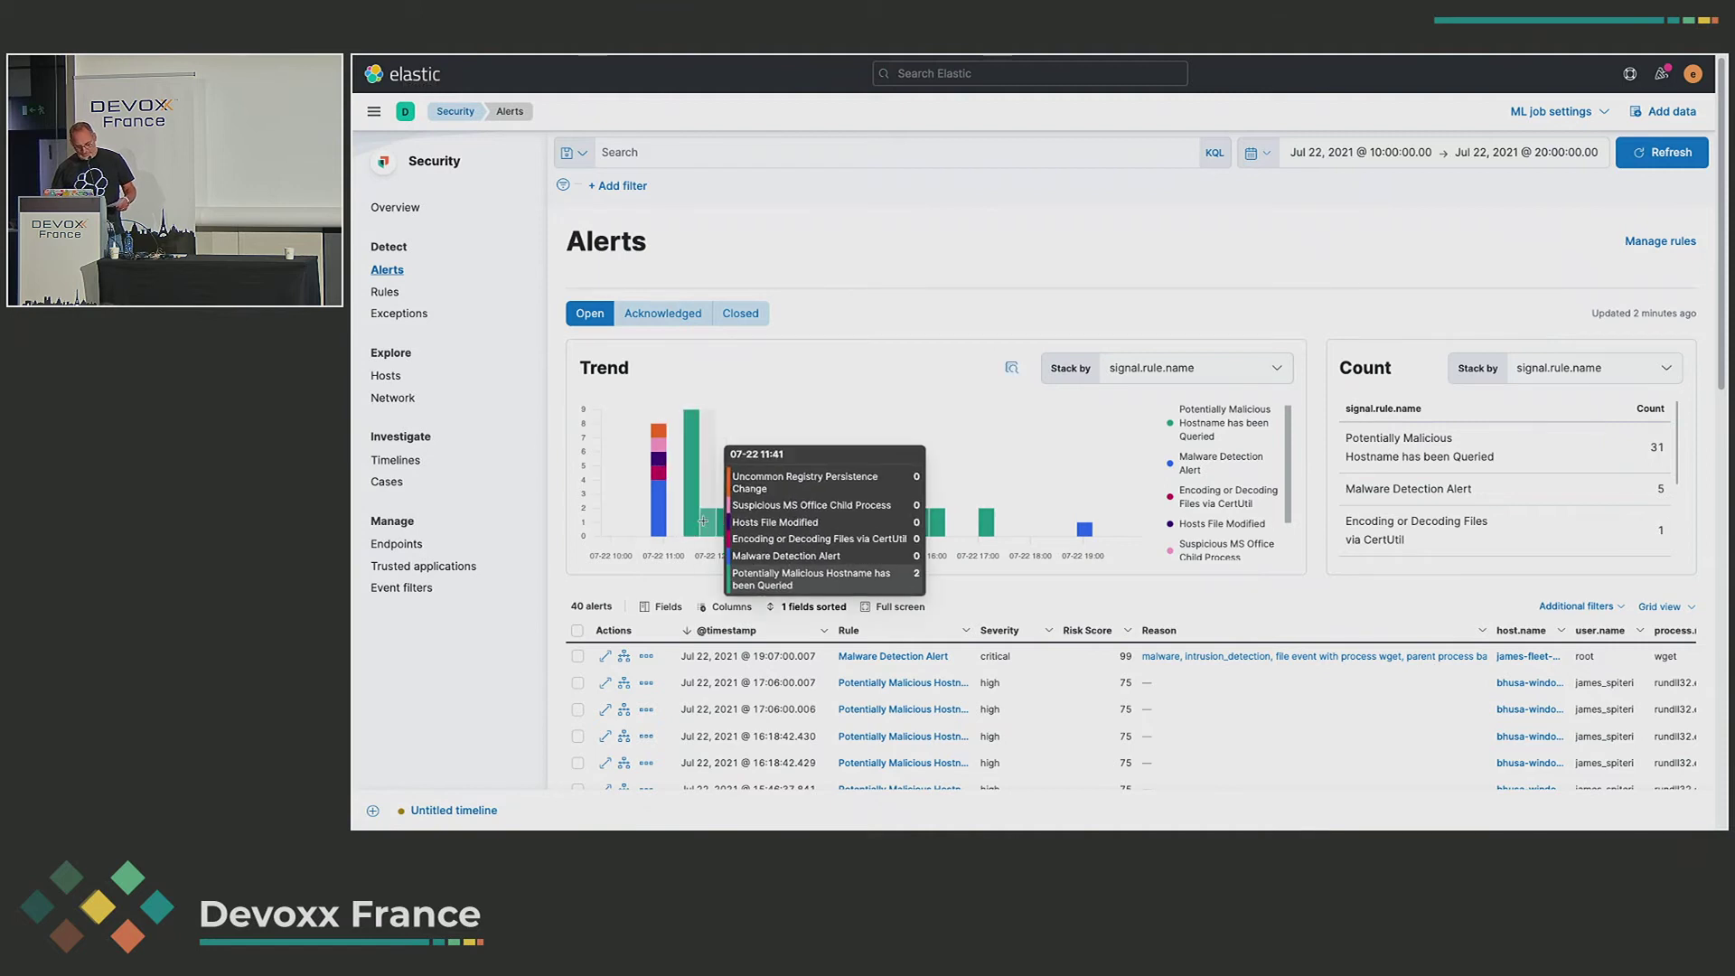
scroll(703, 524, "down", 6)
scroll(703, 524, "down", 5)
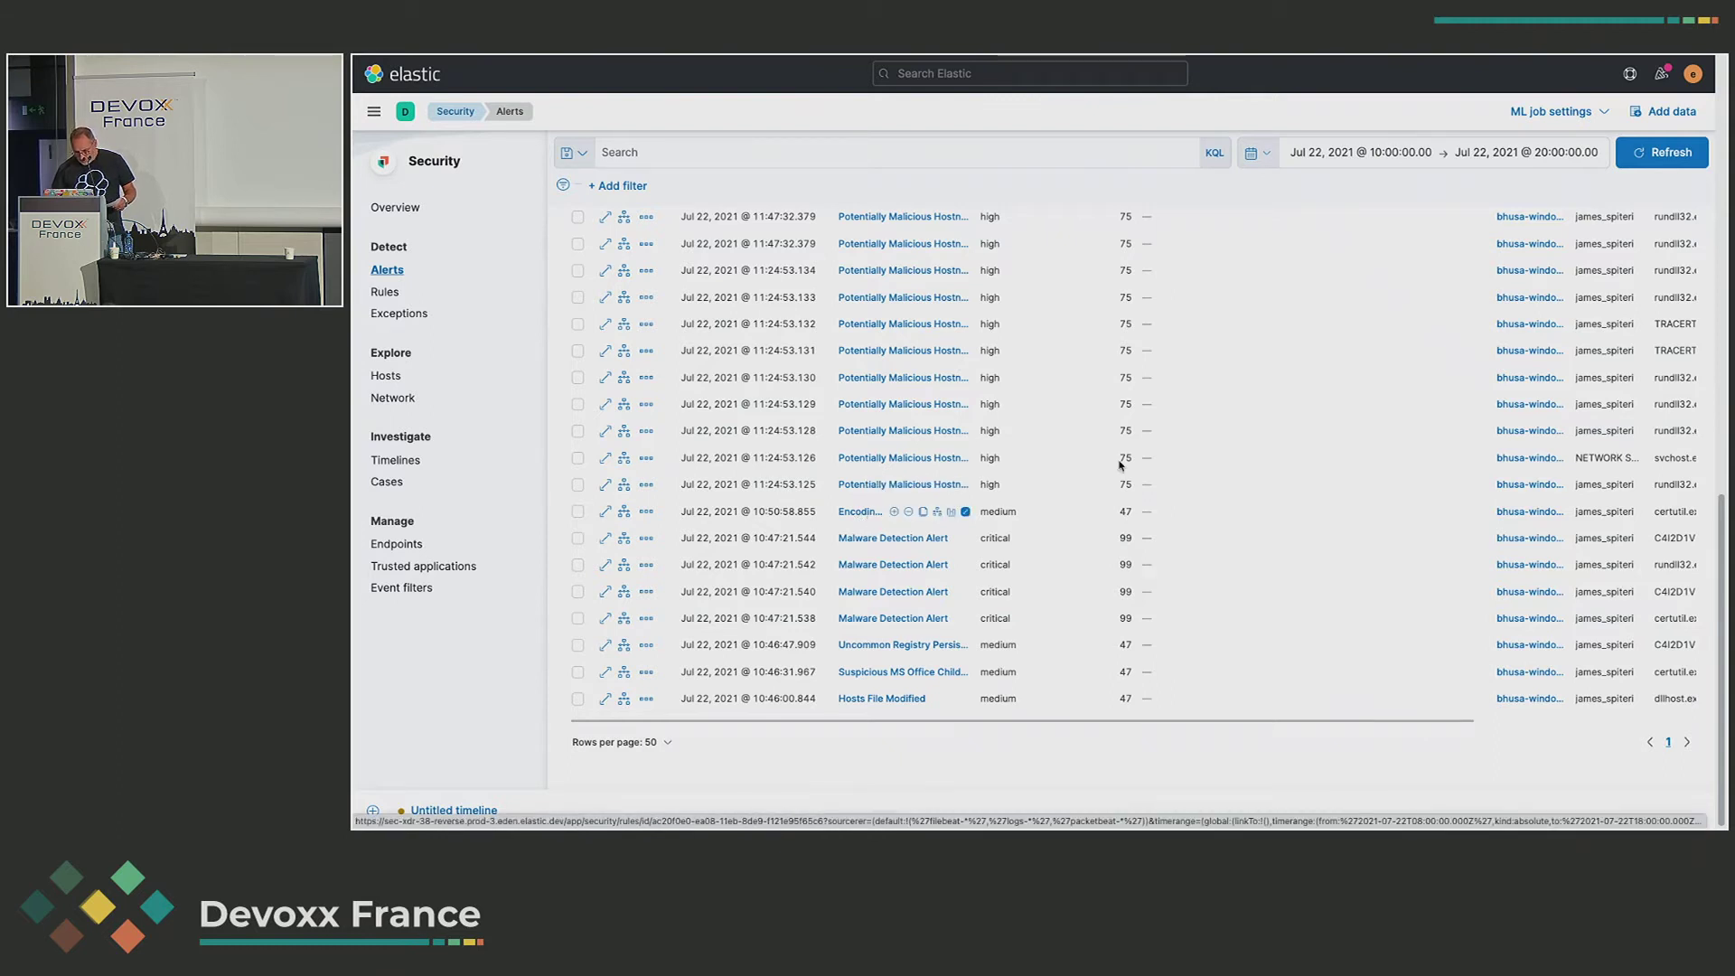
scroll(1633, 297, "up", 15)
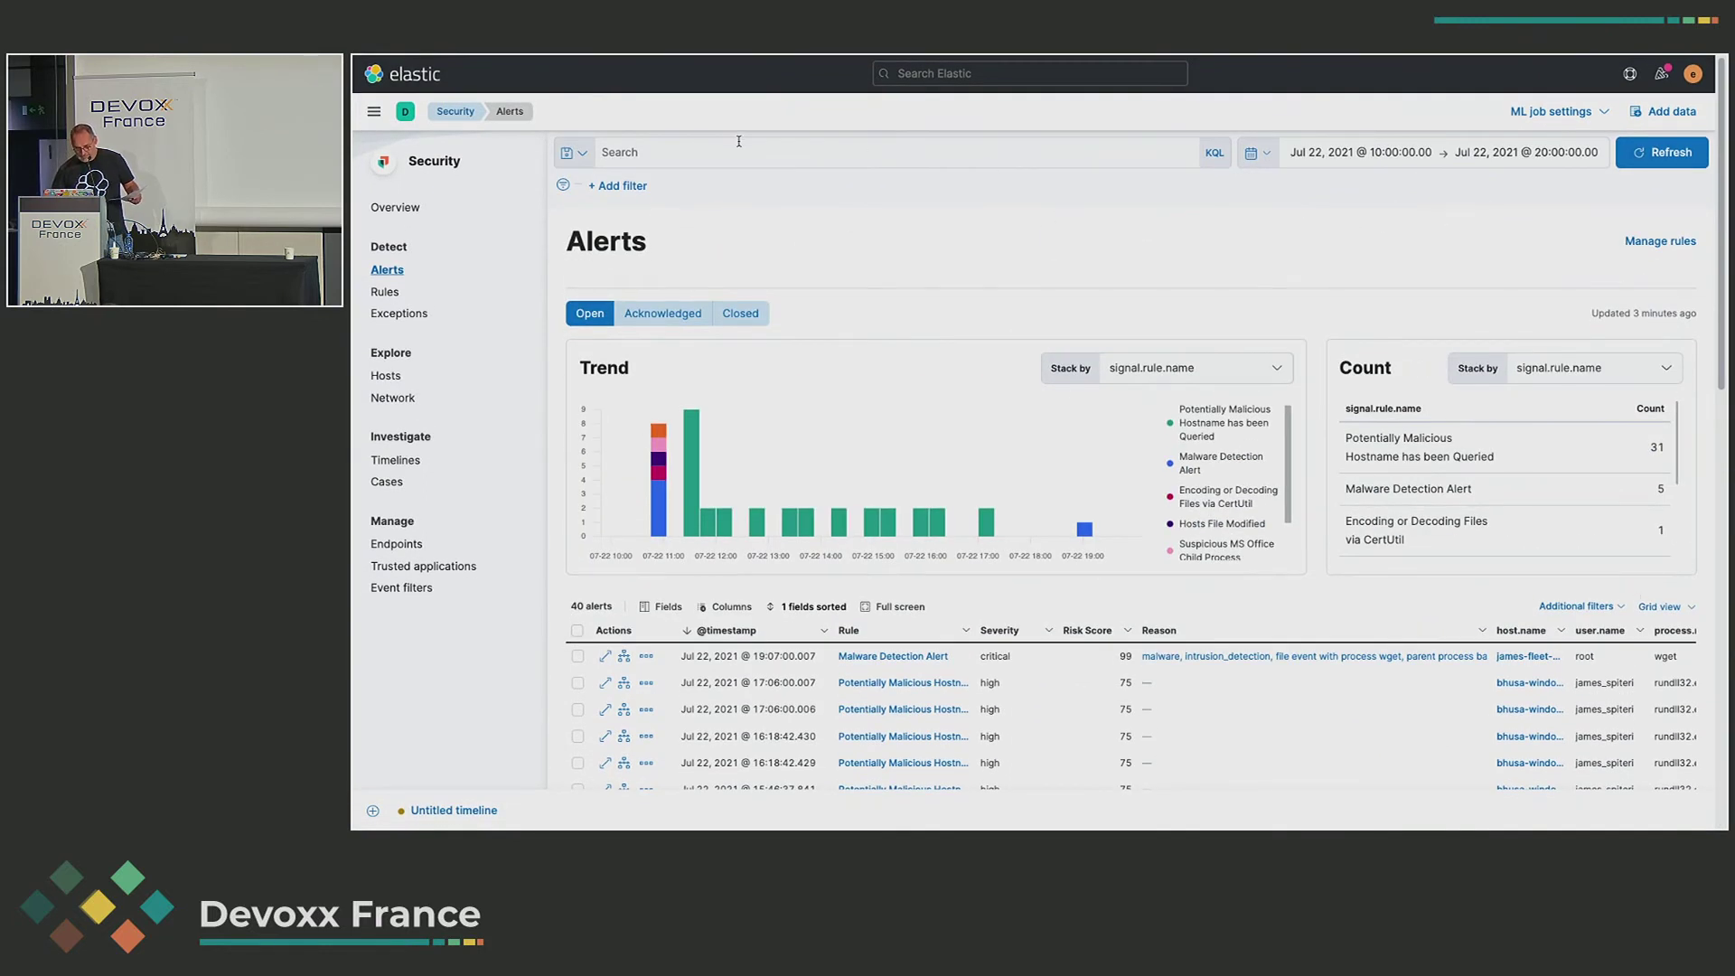
- Filter the alerts by the search term C4I2D1V5 and dismiss the autocomplete notice for good
left_click(739, 141)
type("C4I2D1V5")
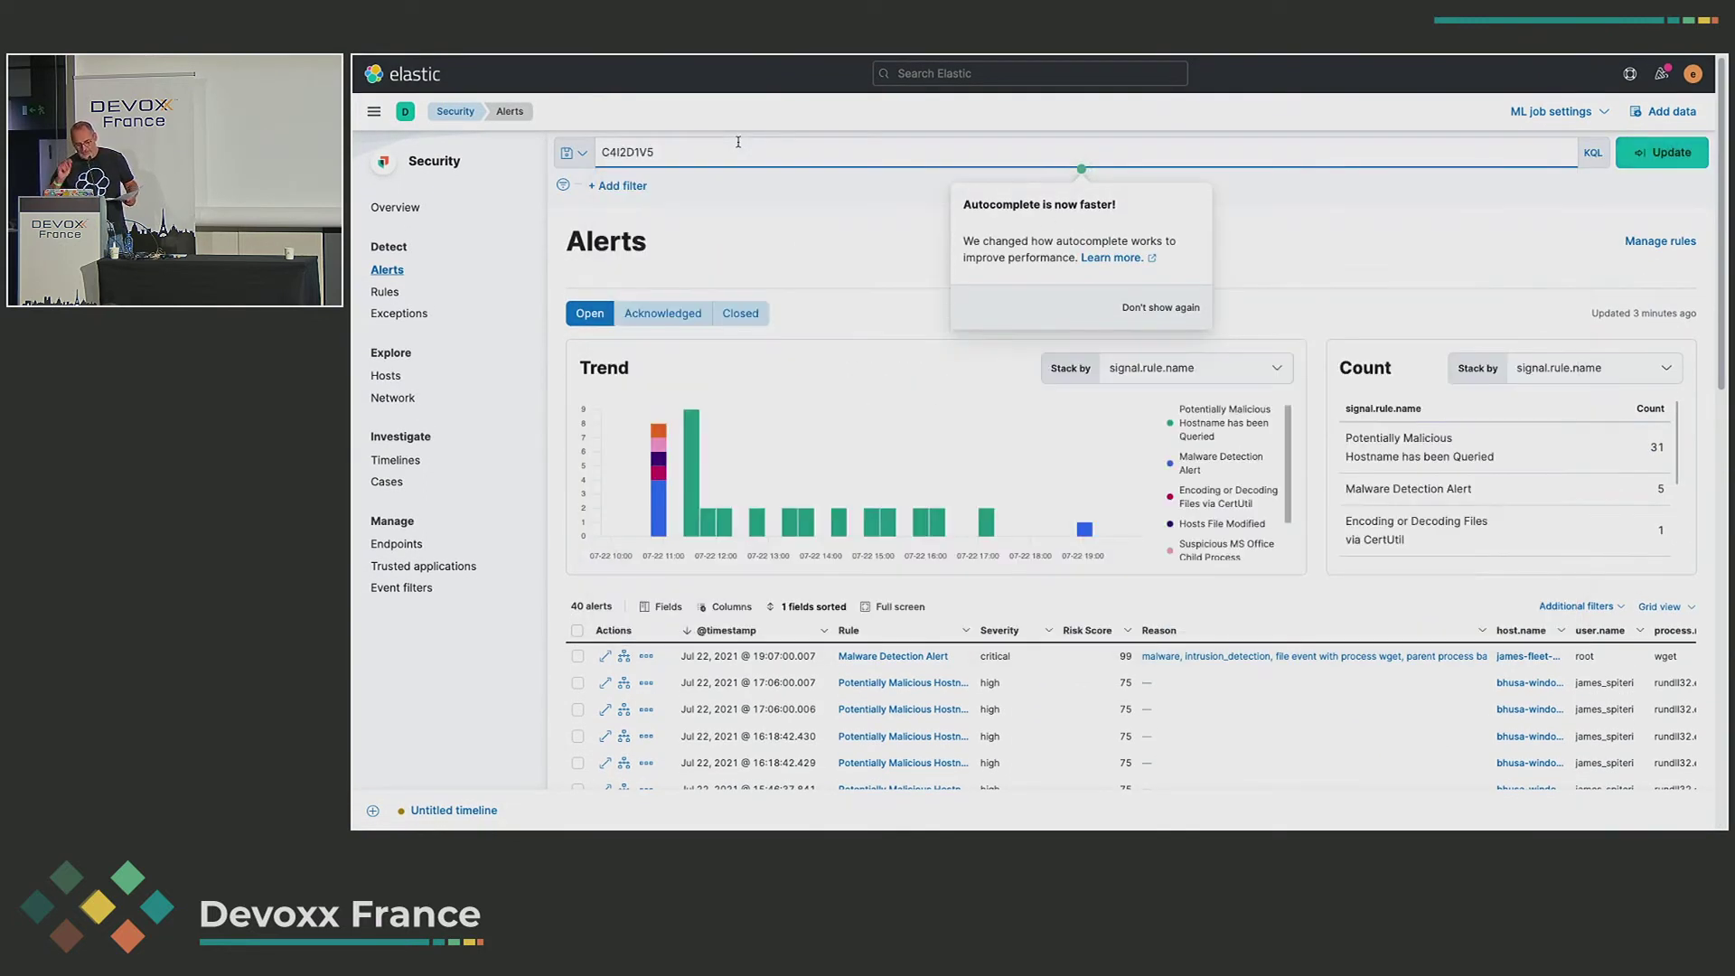
key("Return")
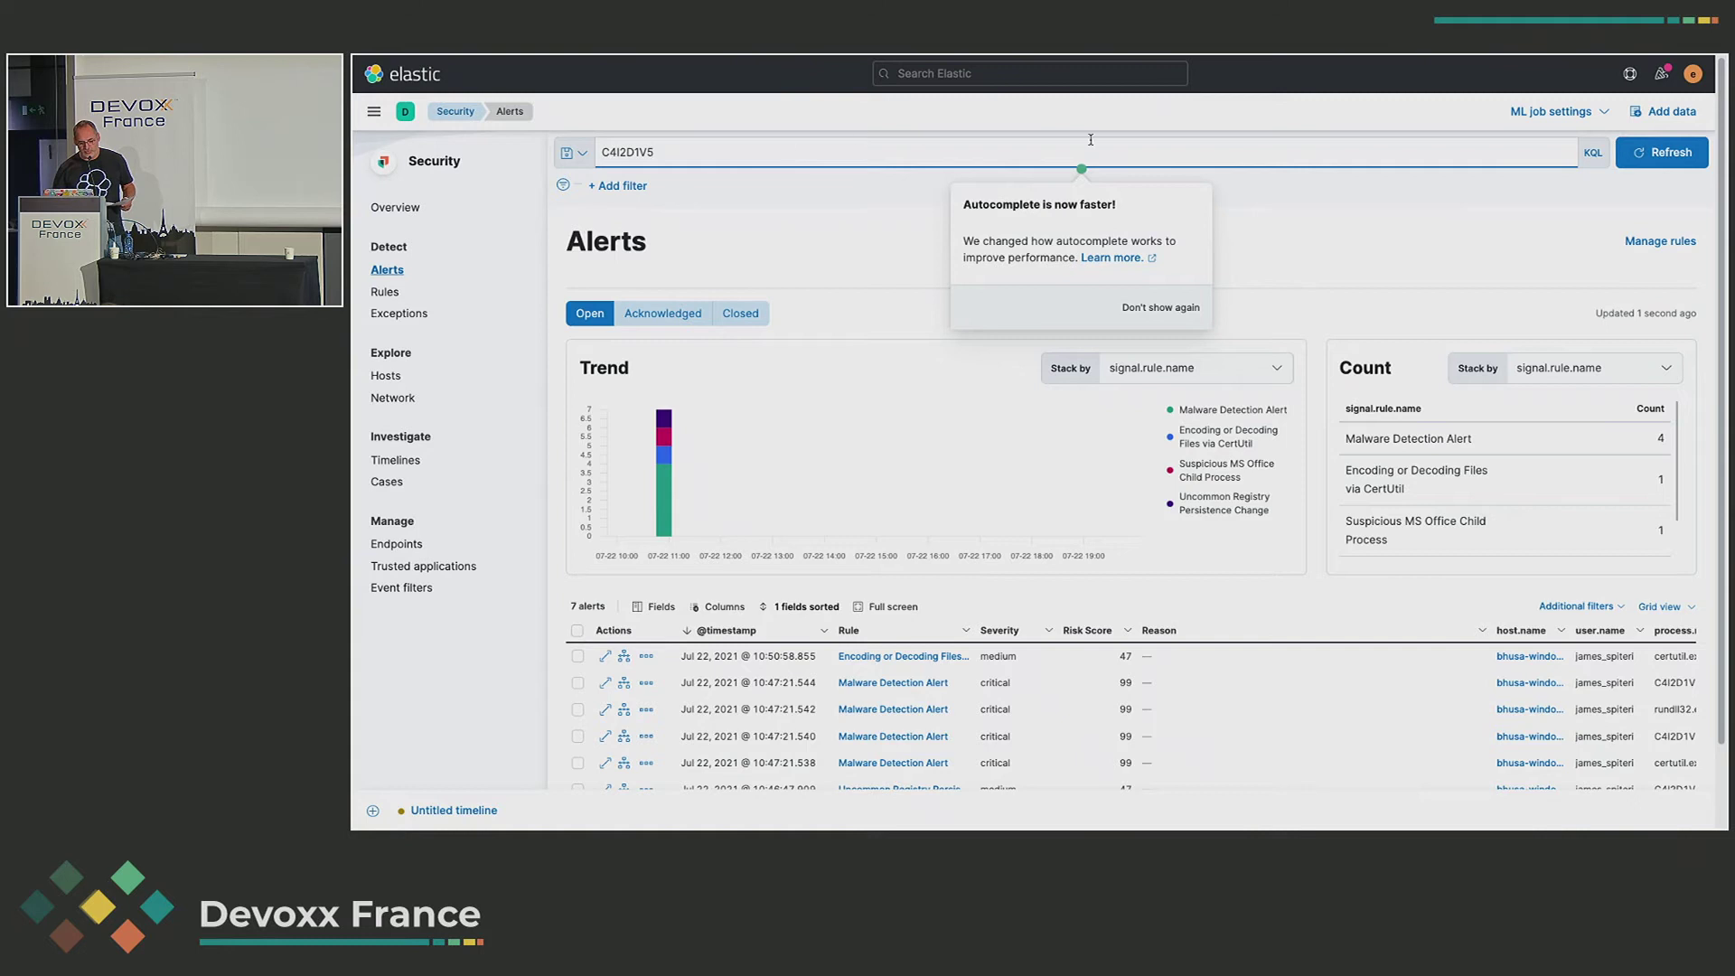
left_click(1141, 307)
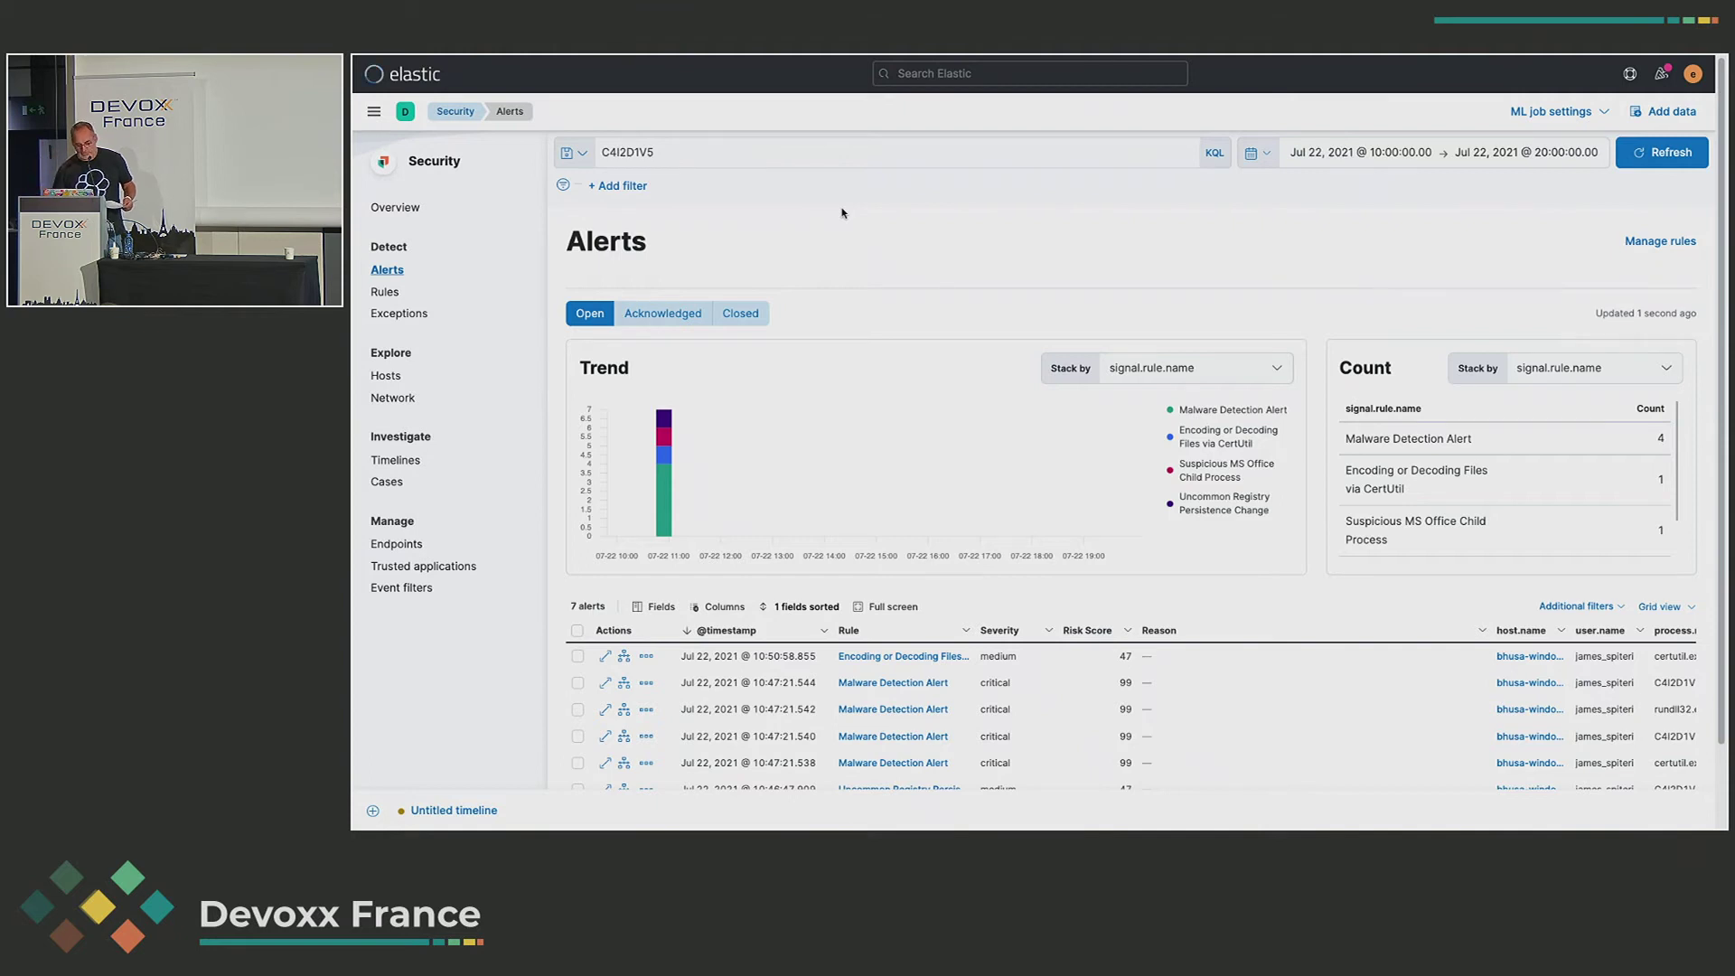
- Show the filtered alerts in the event rendered view and read the event summaries down to the oldest alert
scroll(528, 444, "down", 1)
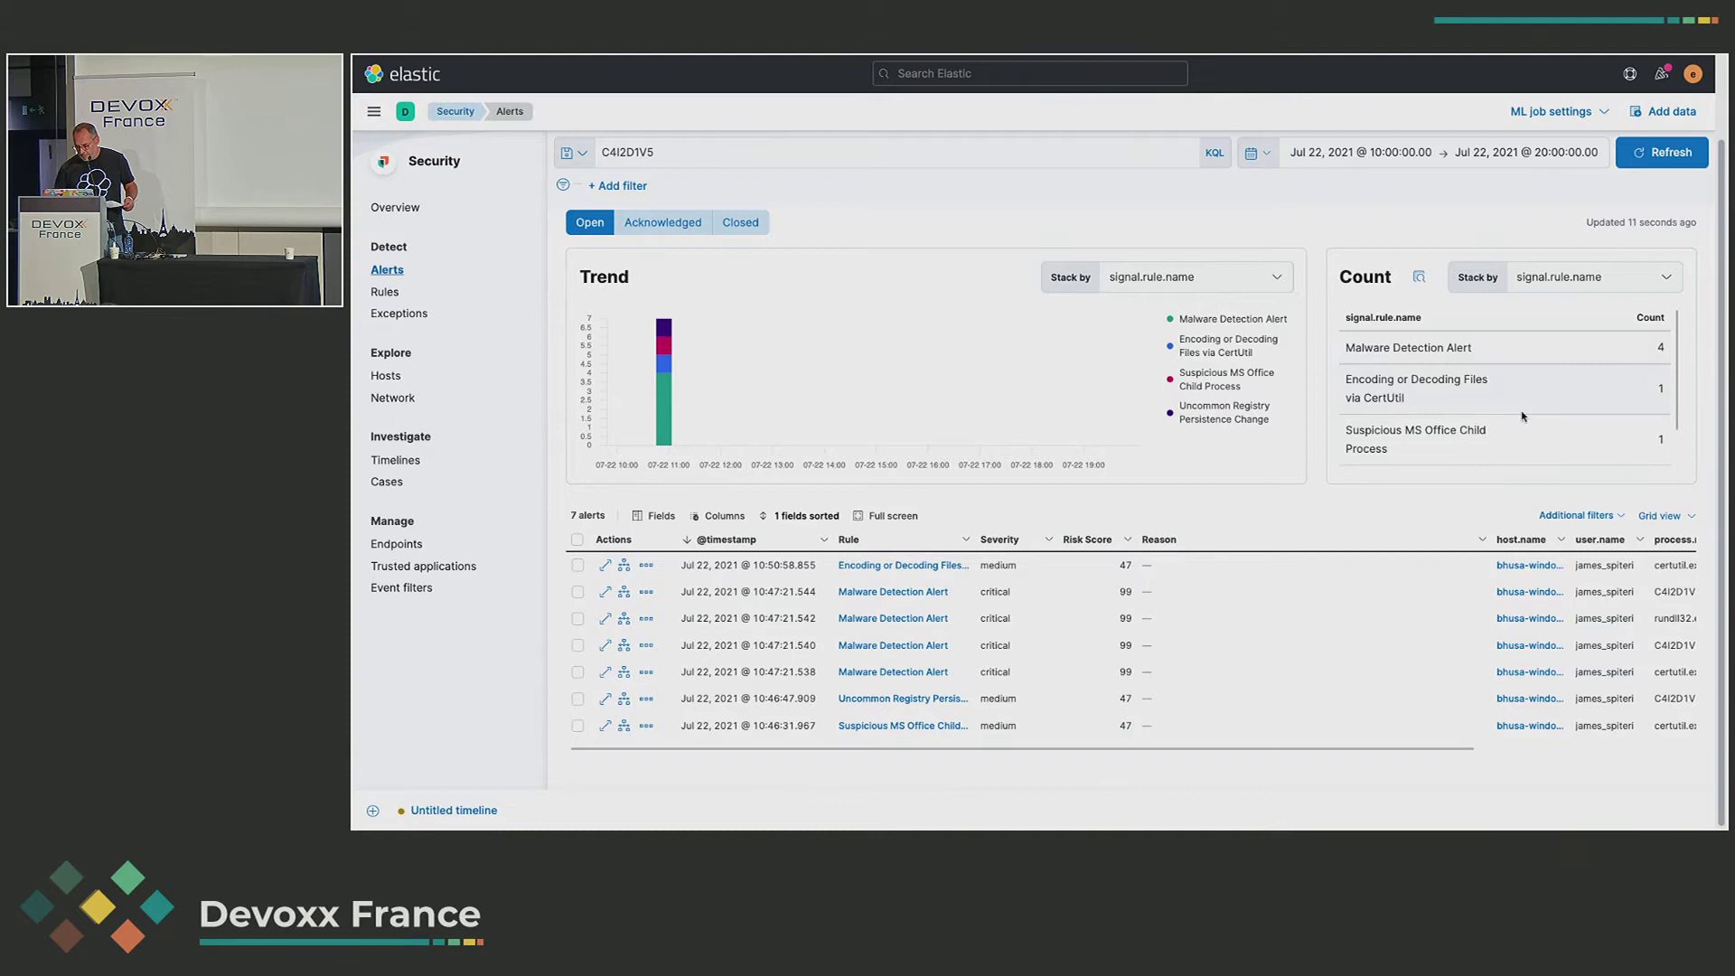
left_click(1663, 516)
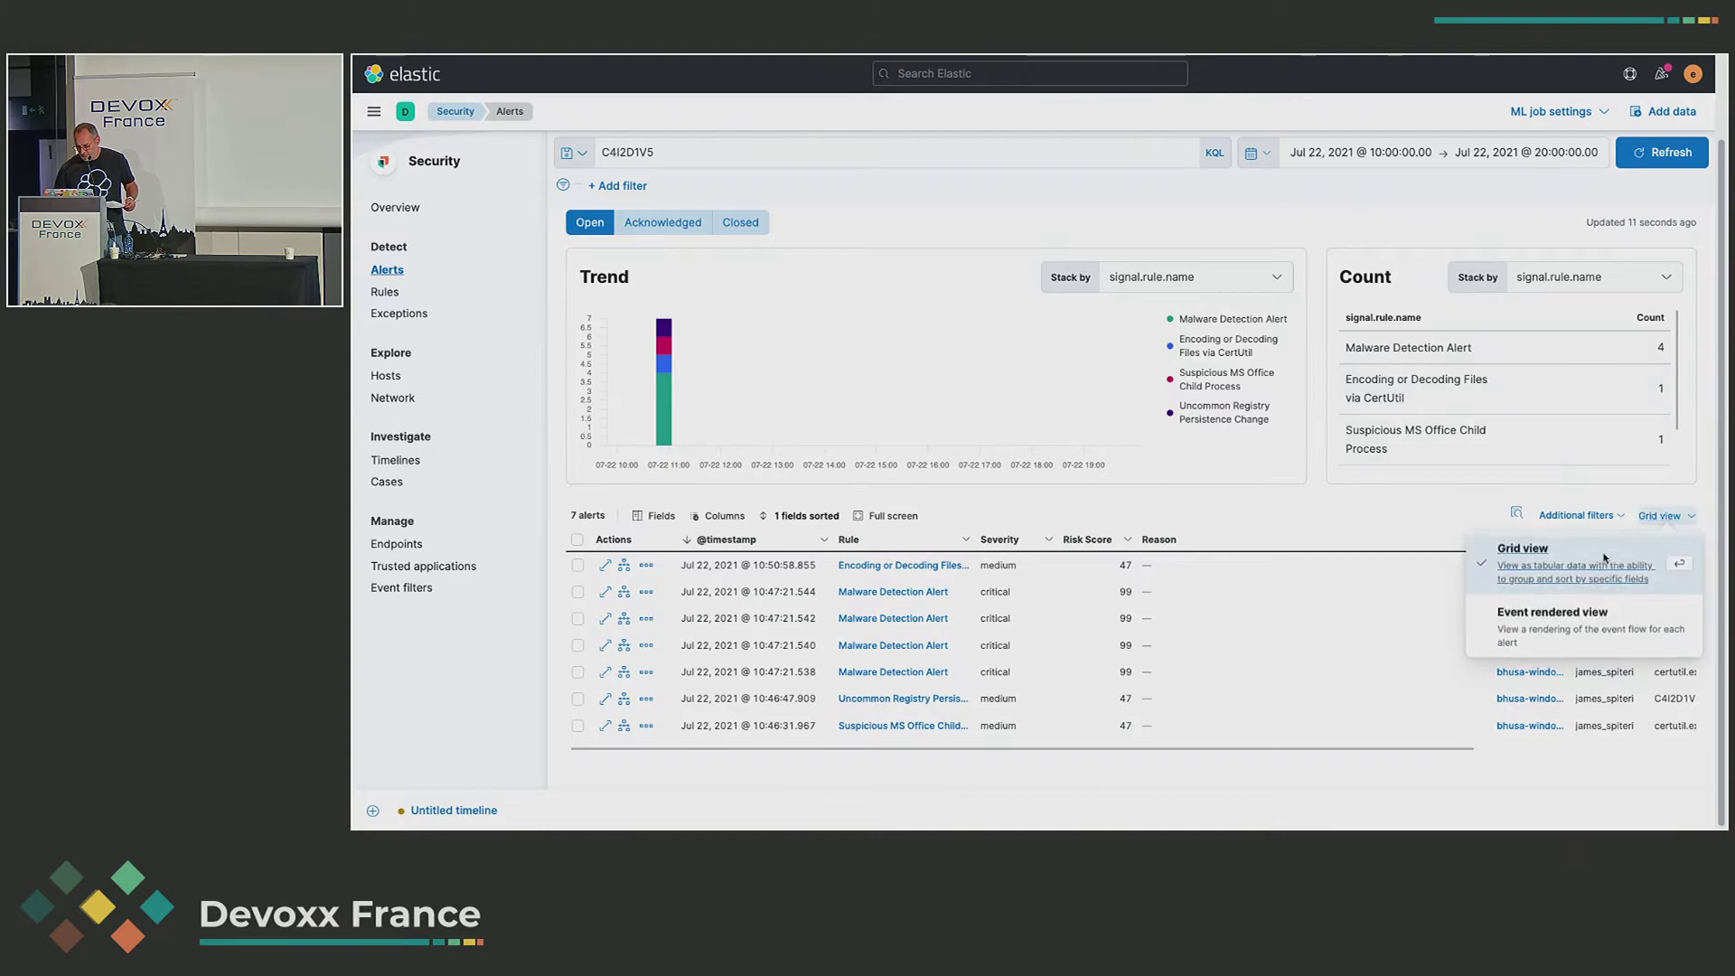
left_click(1553, 618)
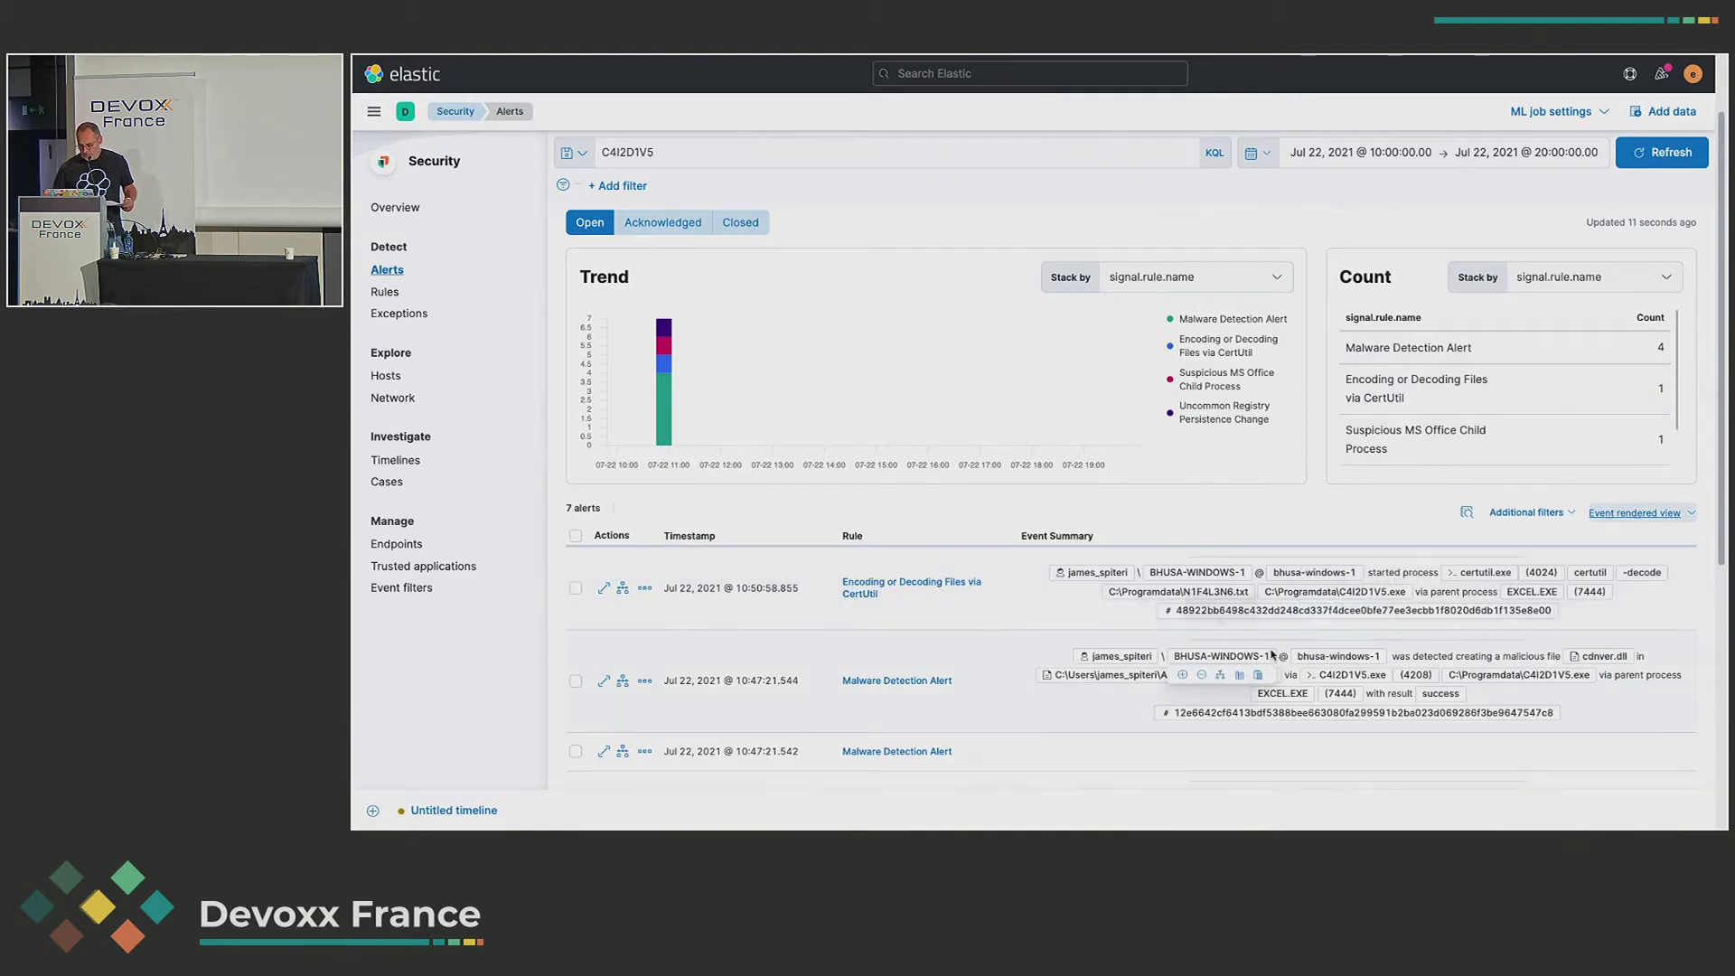
scroll(1271, 654, "down", 5)
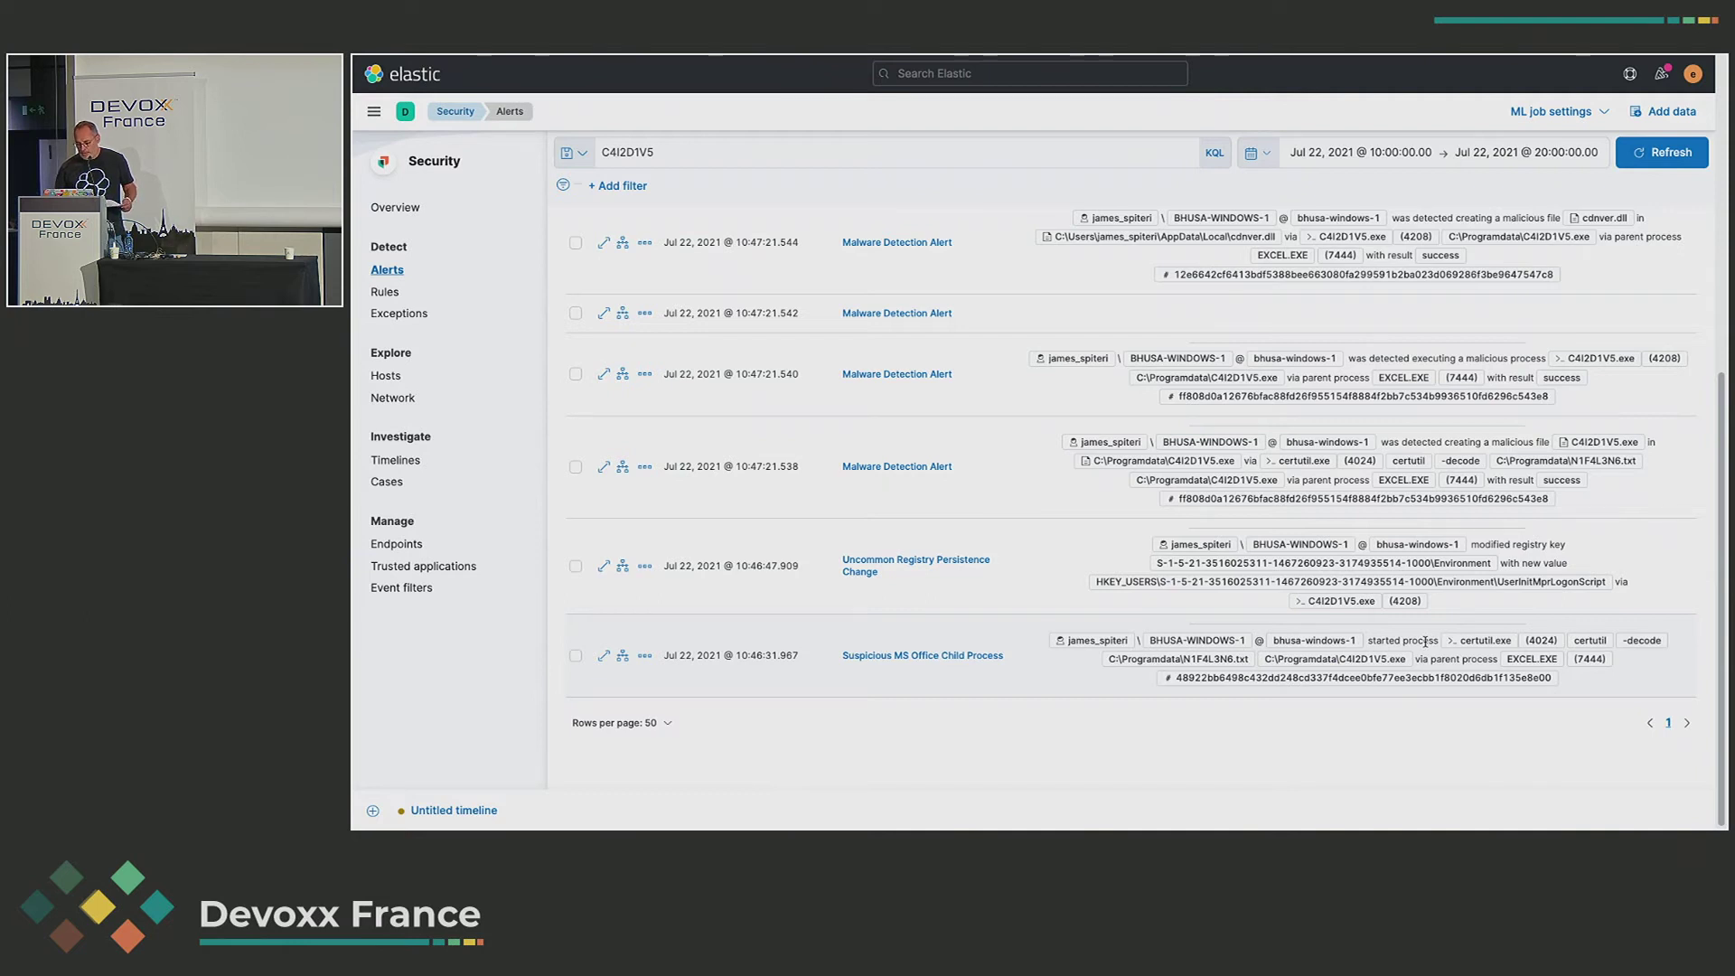
mouse_move(1500, 638)
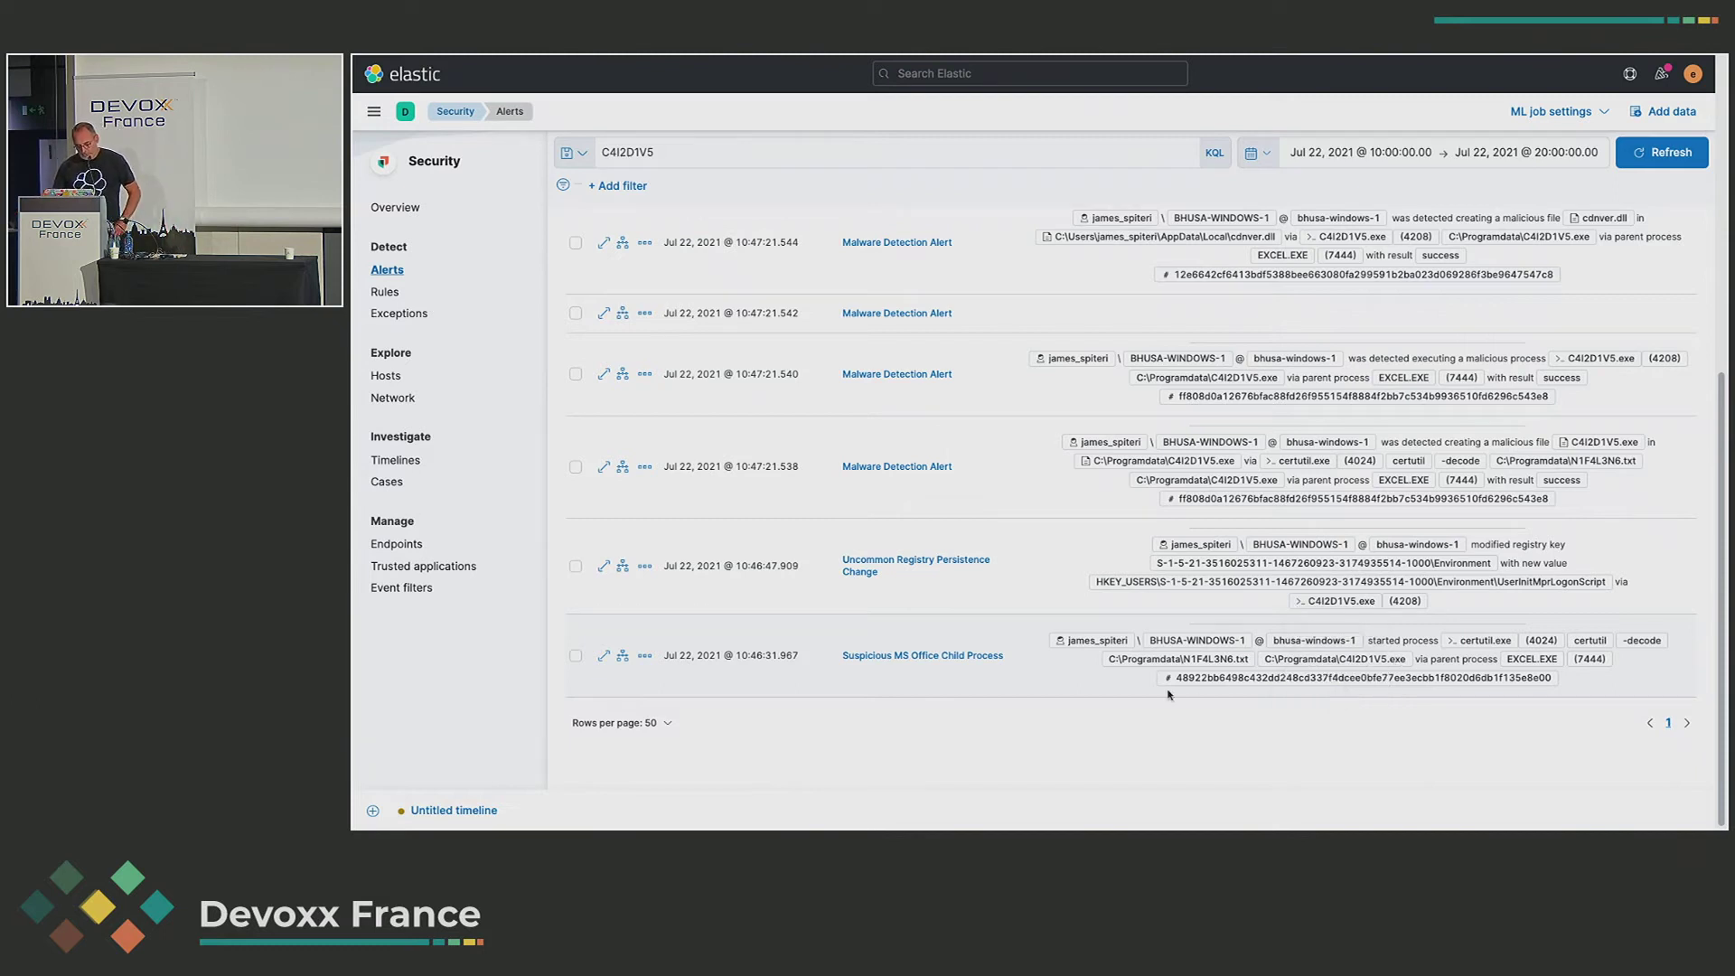
- From the Suspicious MS Office Child Process alert, isolate the host bhusa-windows-1 with the comment "Attack from Devoxx"
left_click(604, 656)
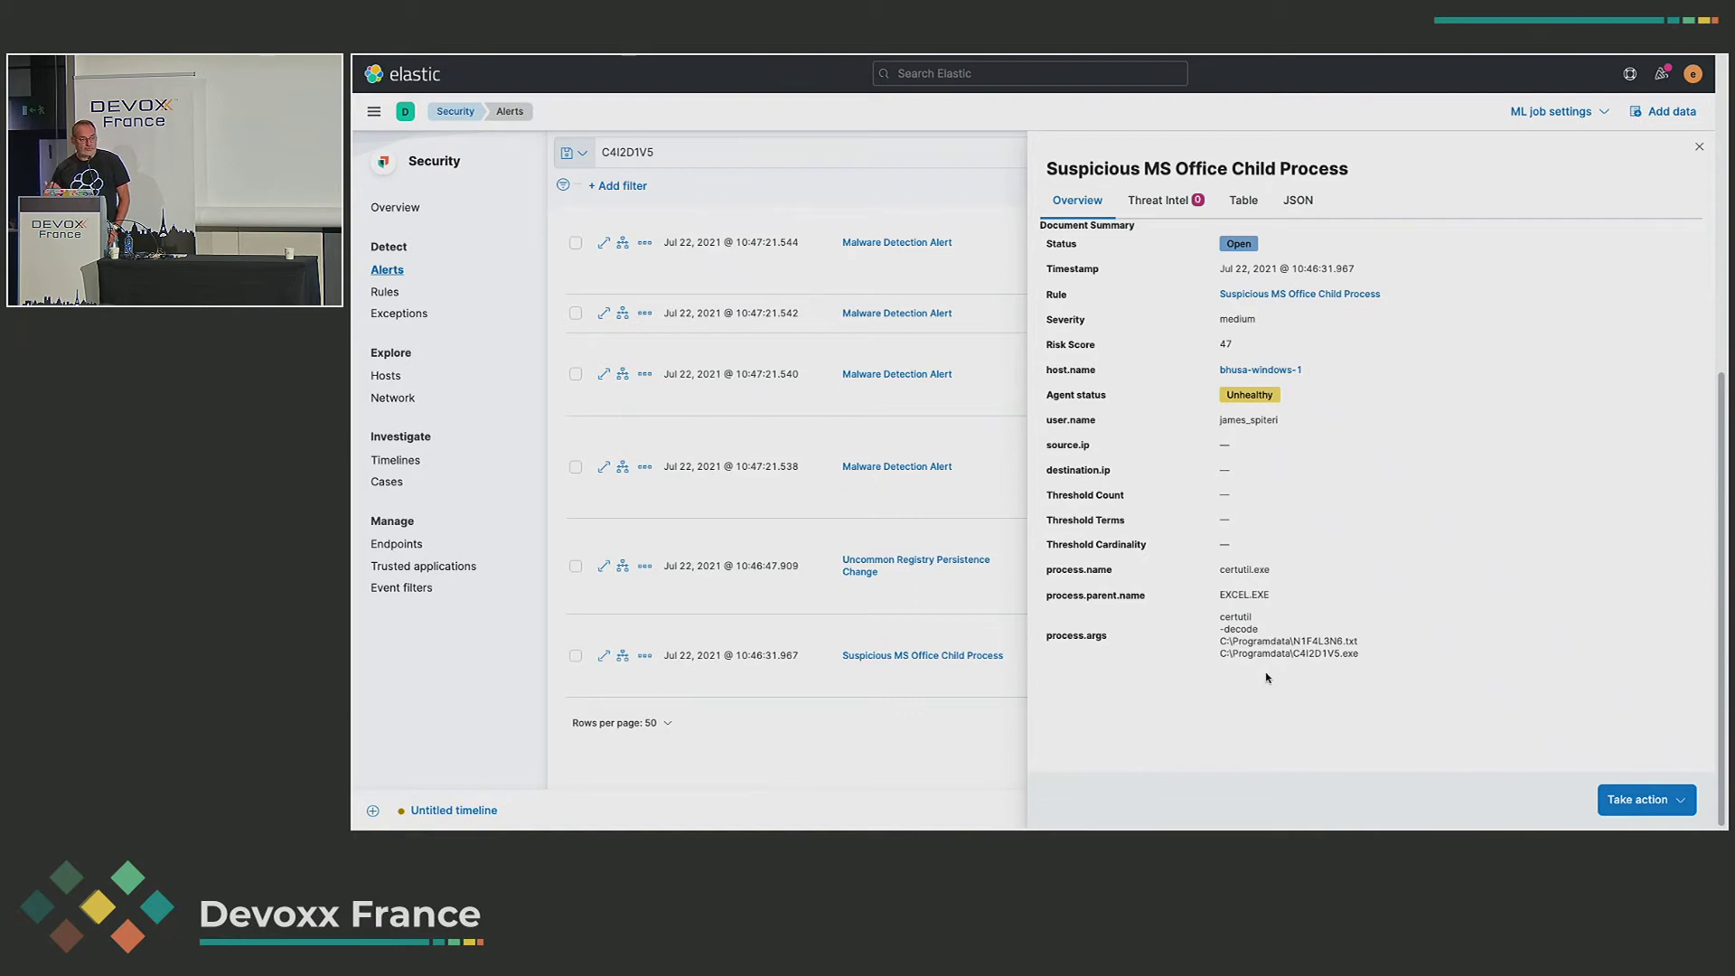
left_click(1638, 800)
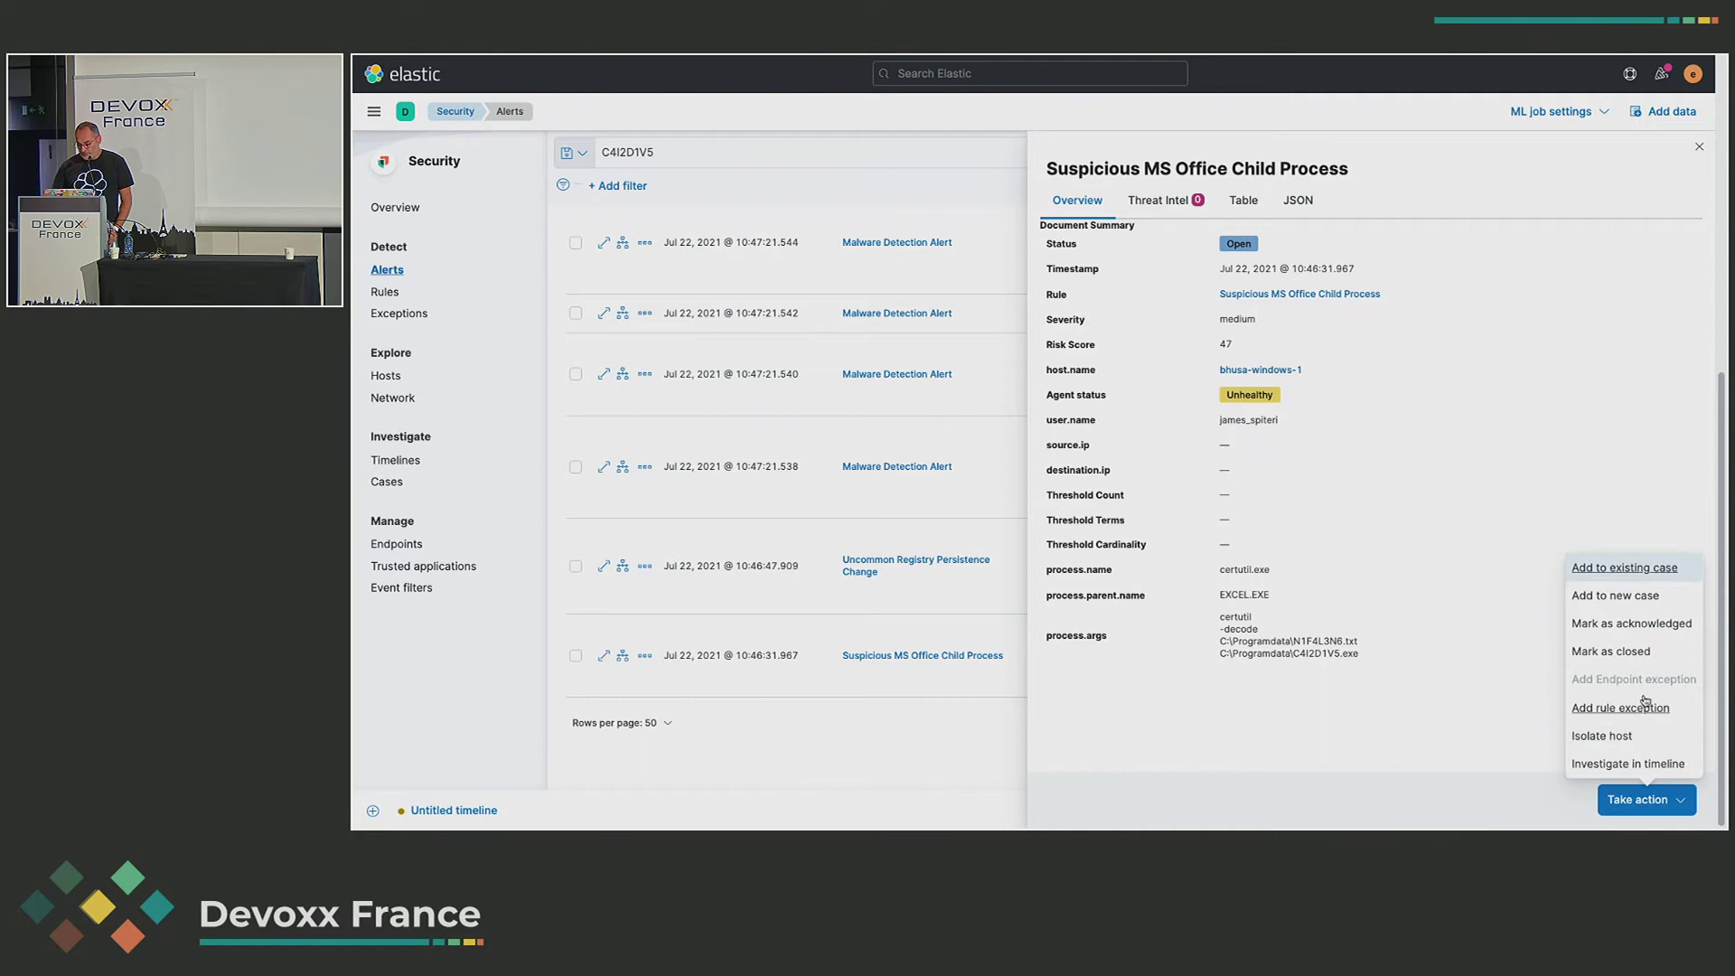
left_click(1603, 736)
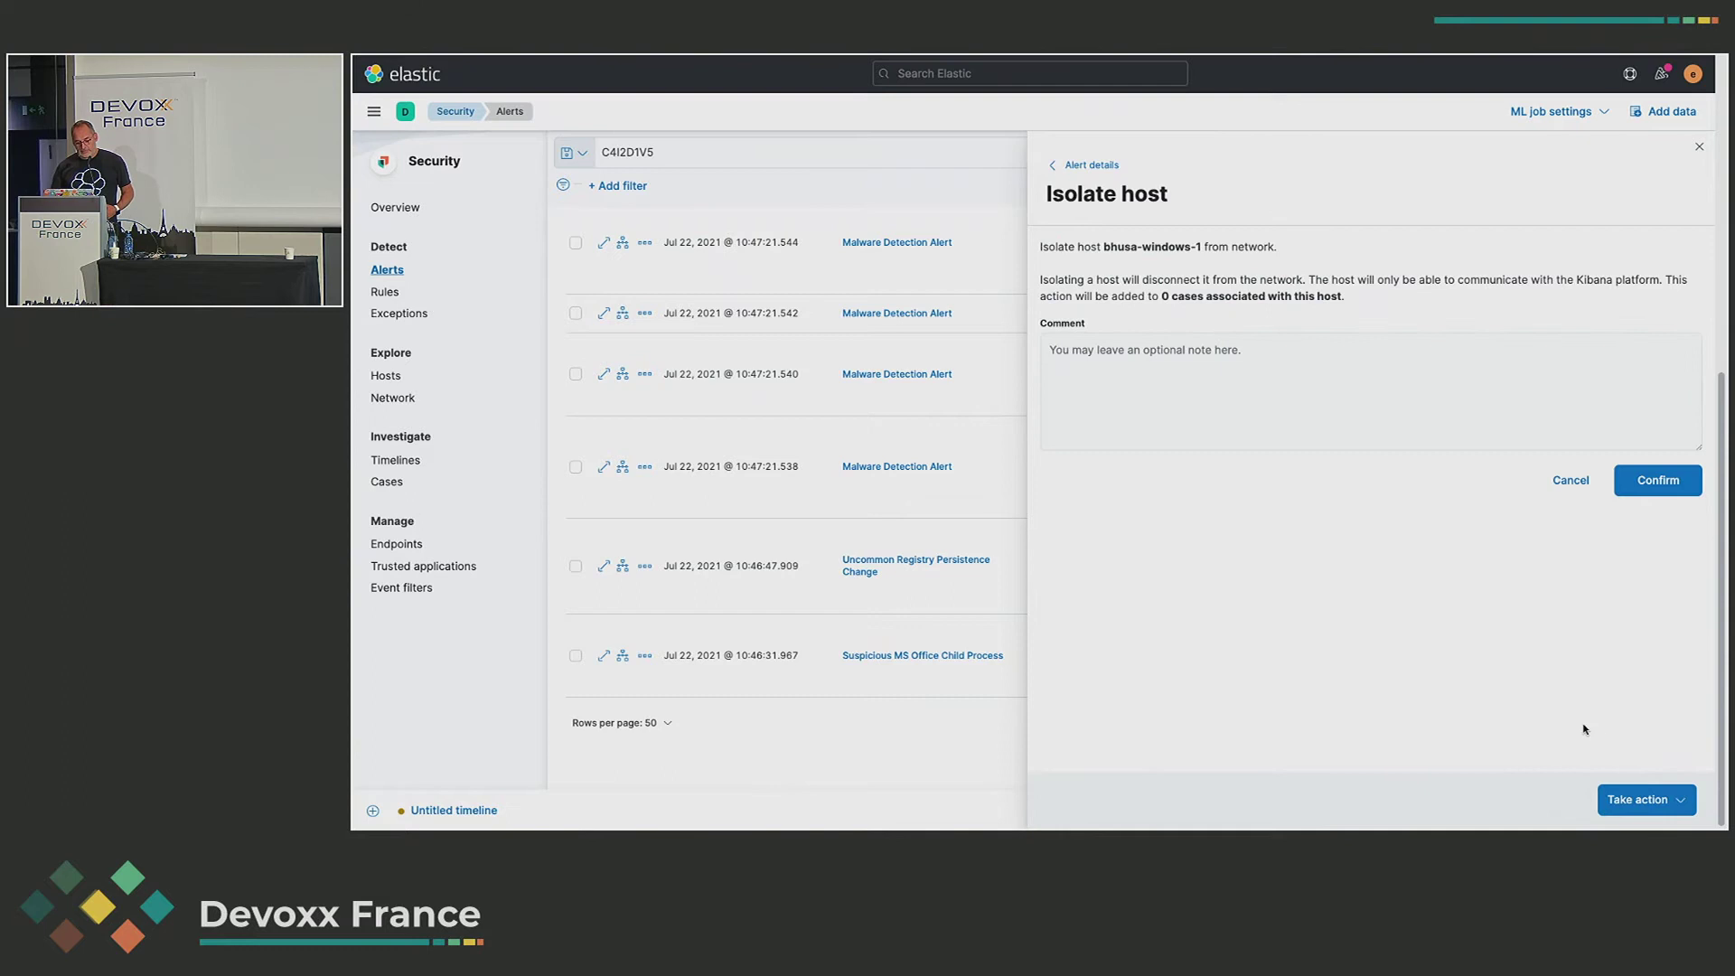
left_click(1139, 360)
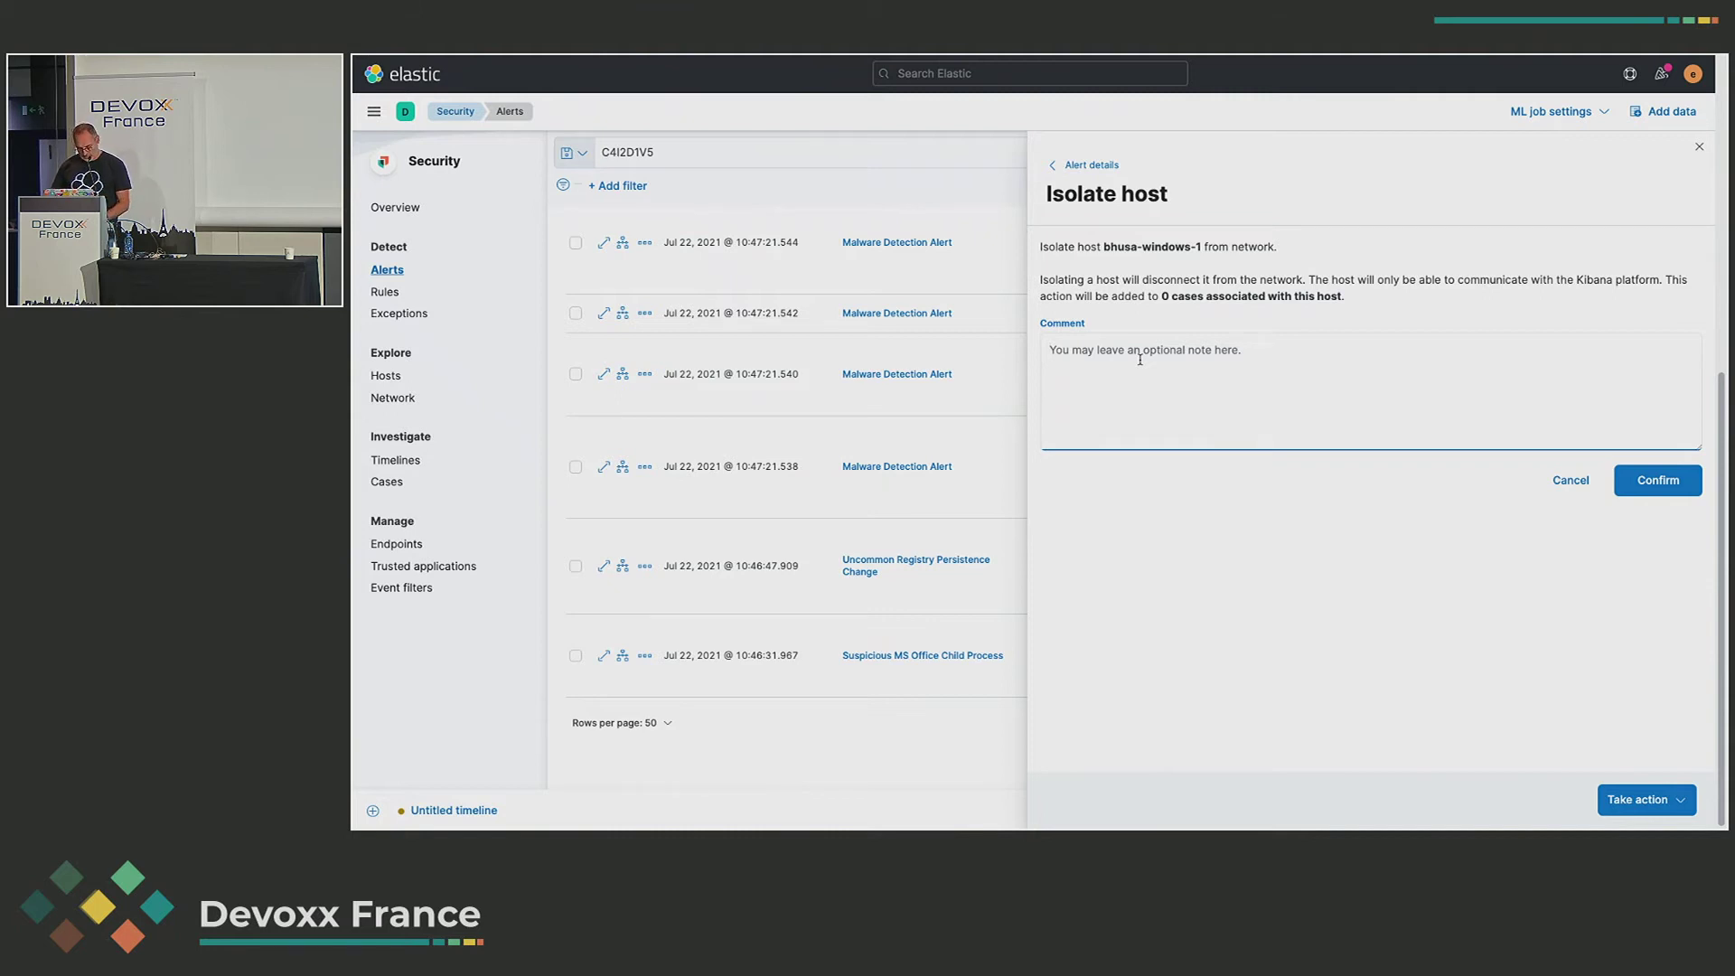
type("Attac")
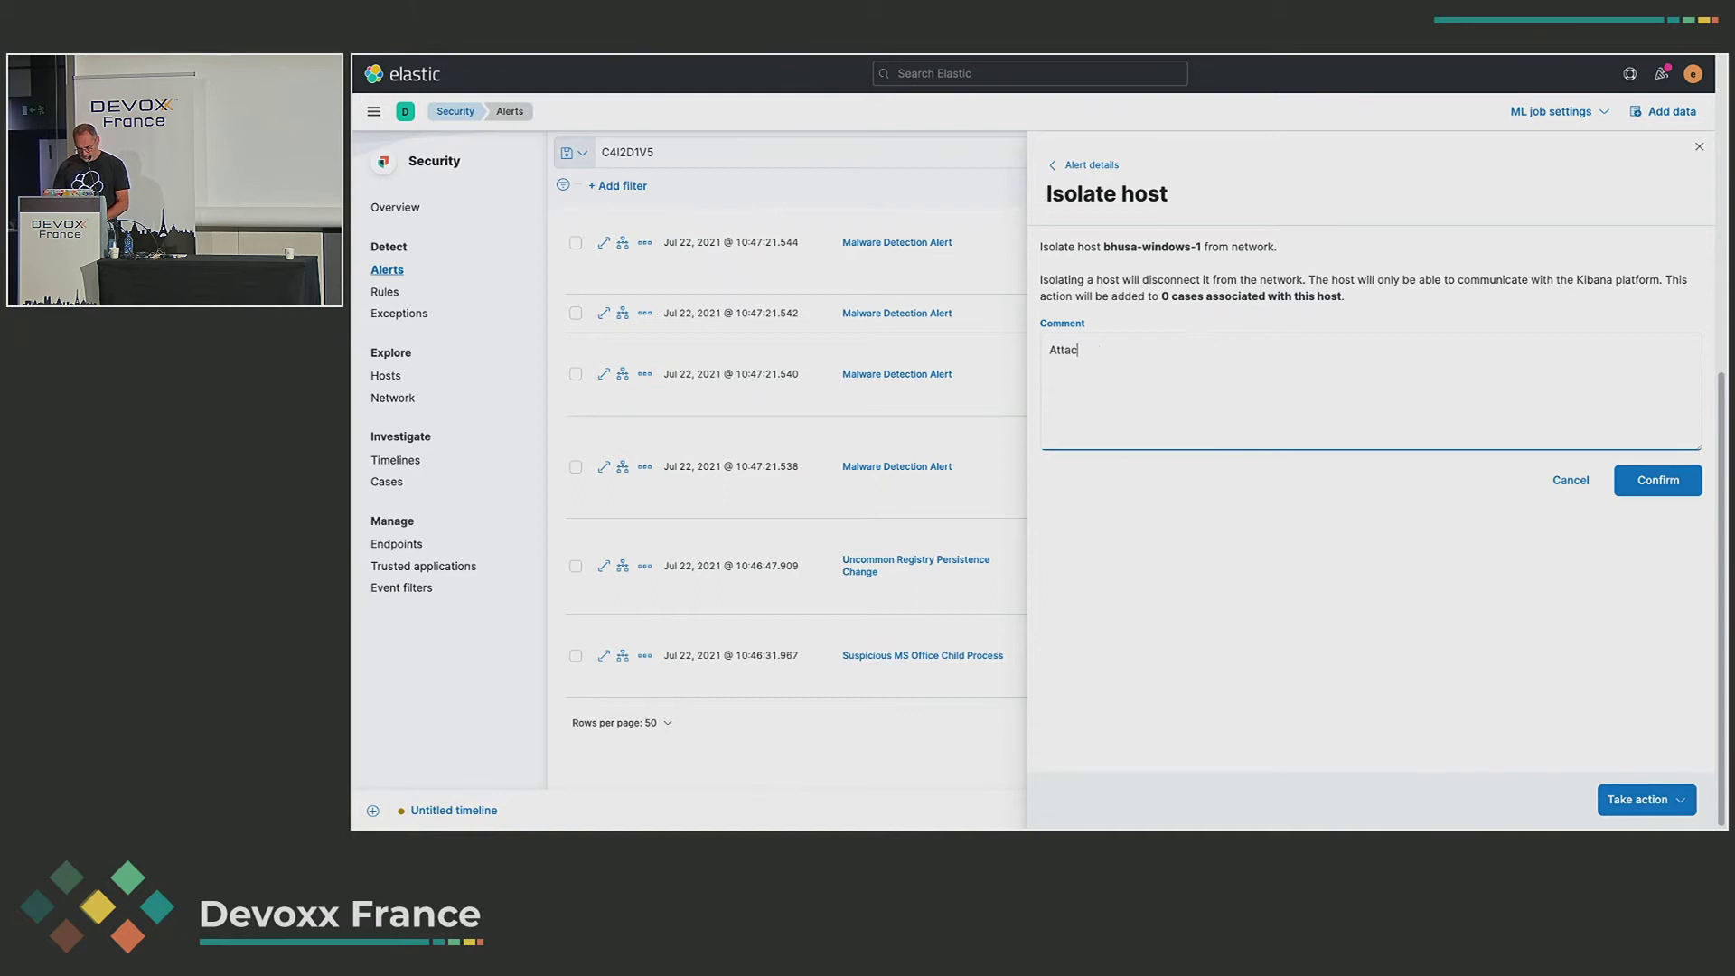
type("k from Devoxx")
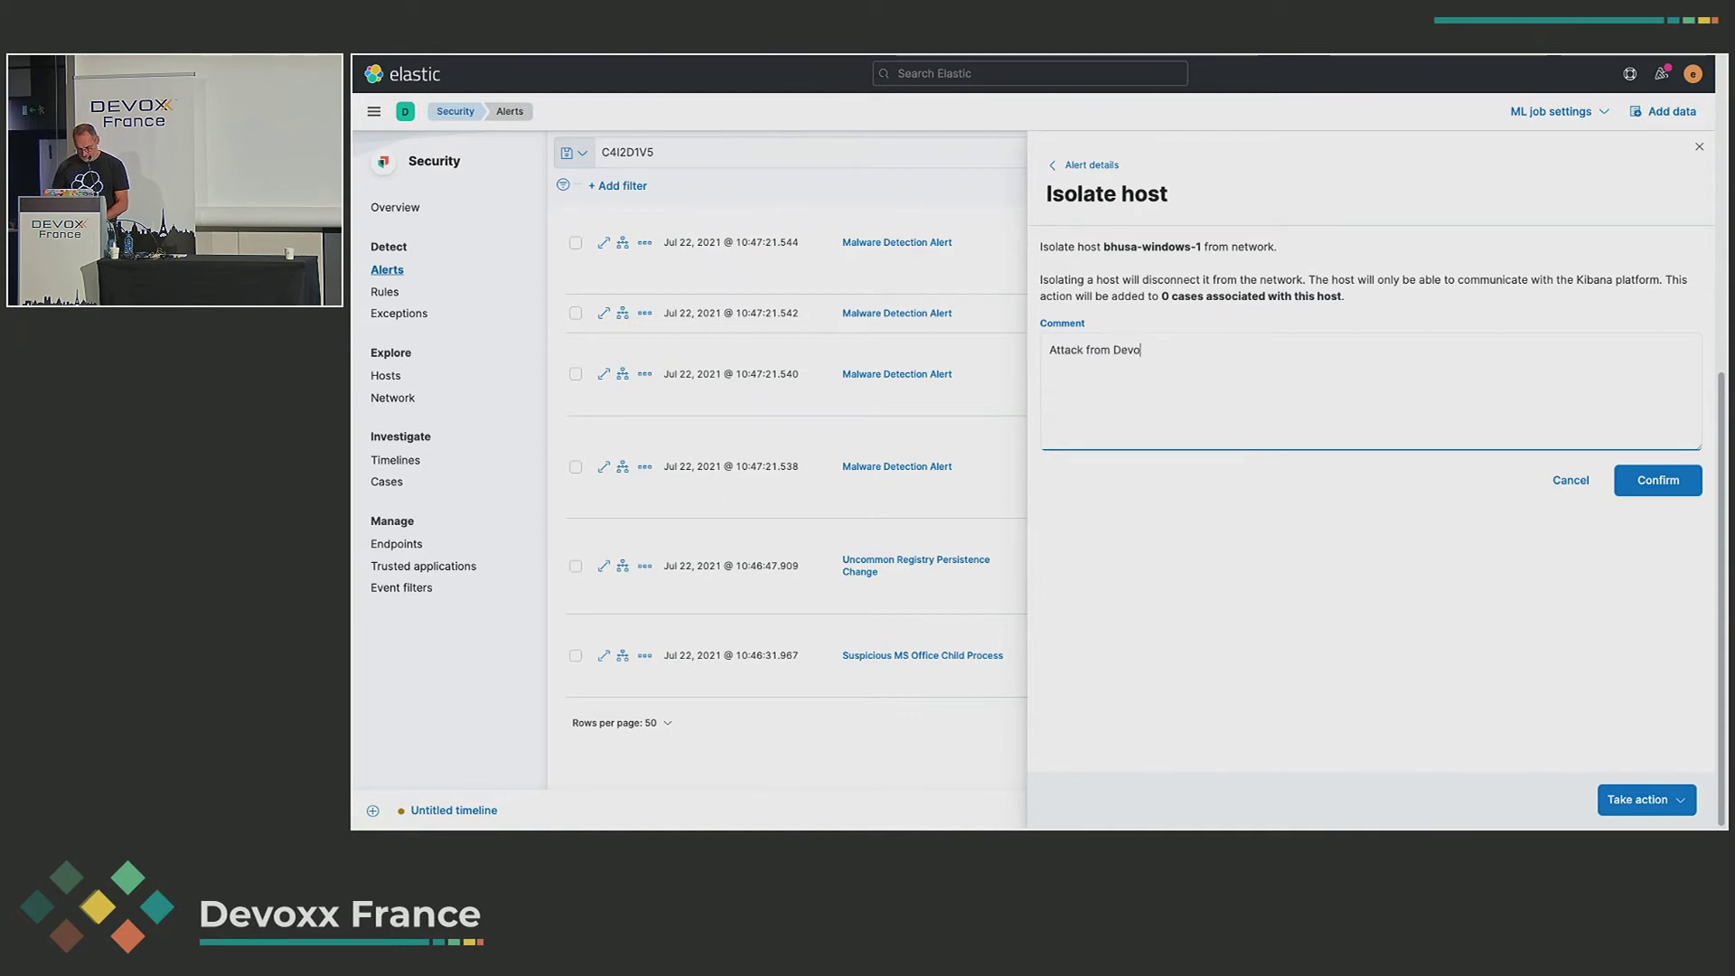
left_click(1658, 479)
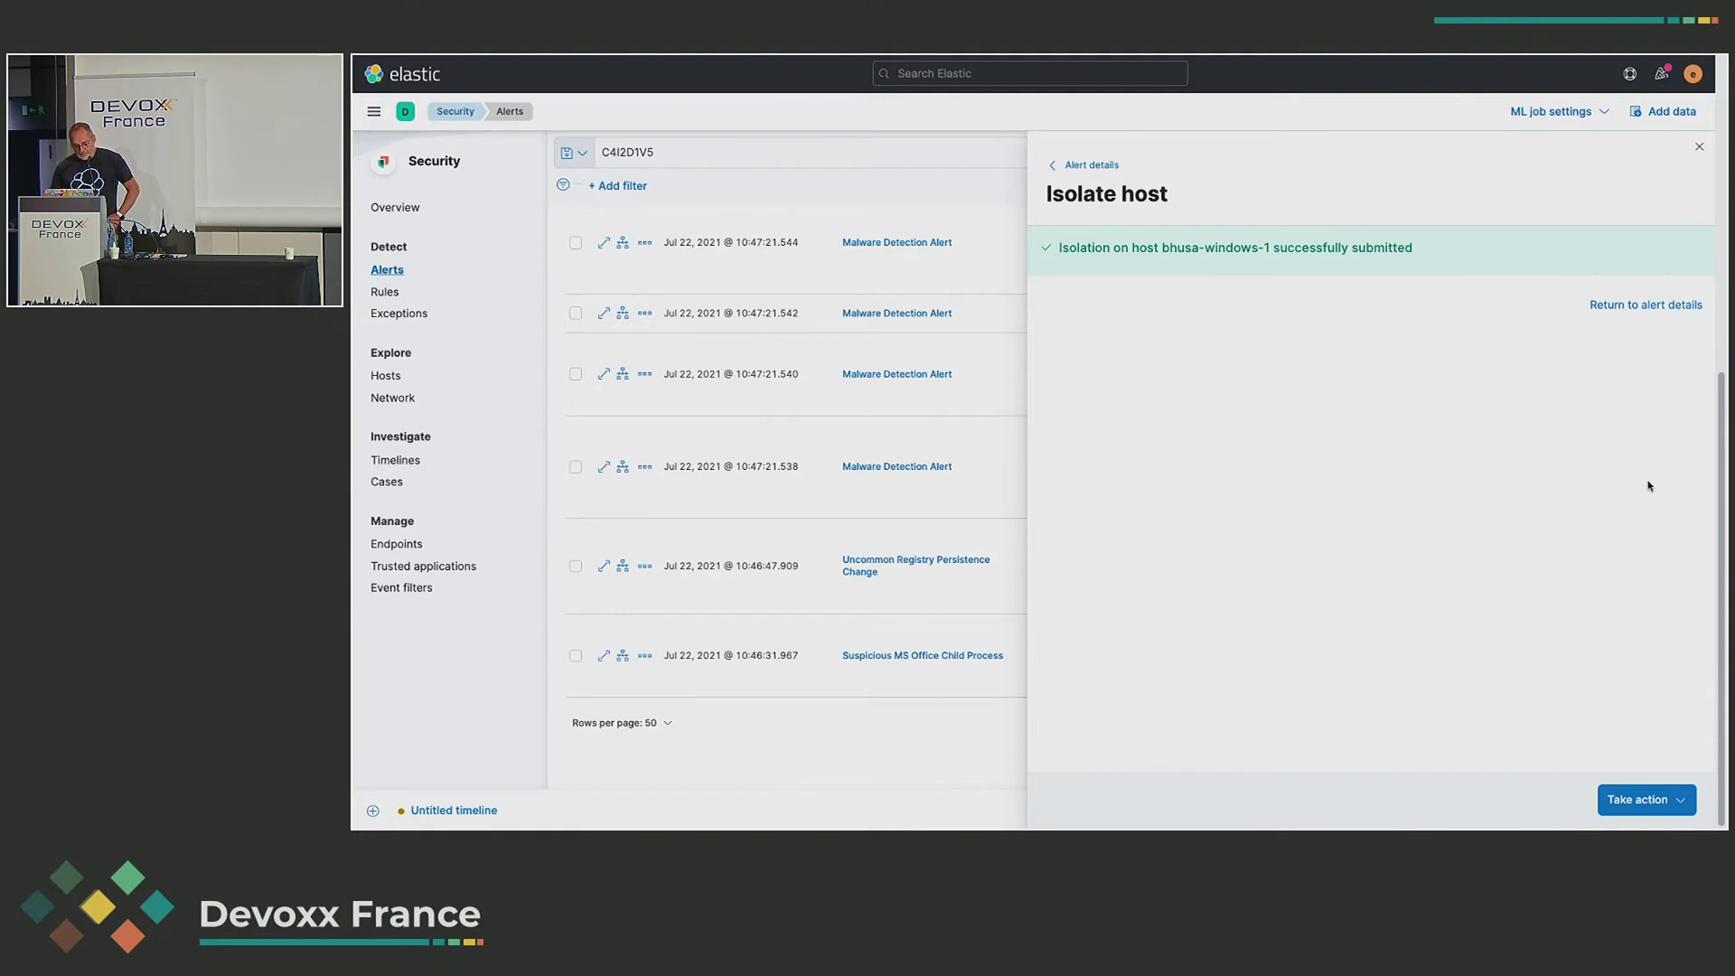
- Inspect the activity log of the bhusa-windows-1 endpoint for the isolation request
left_click(391, 546)
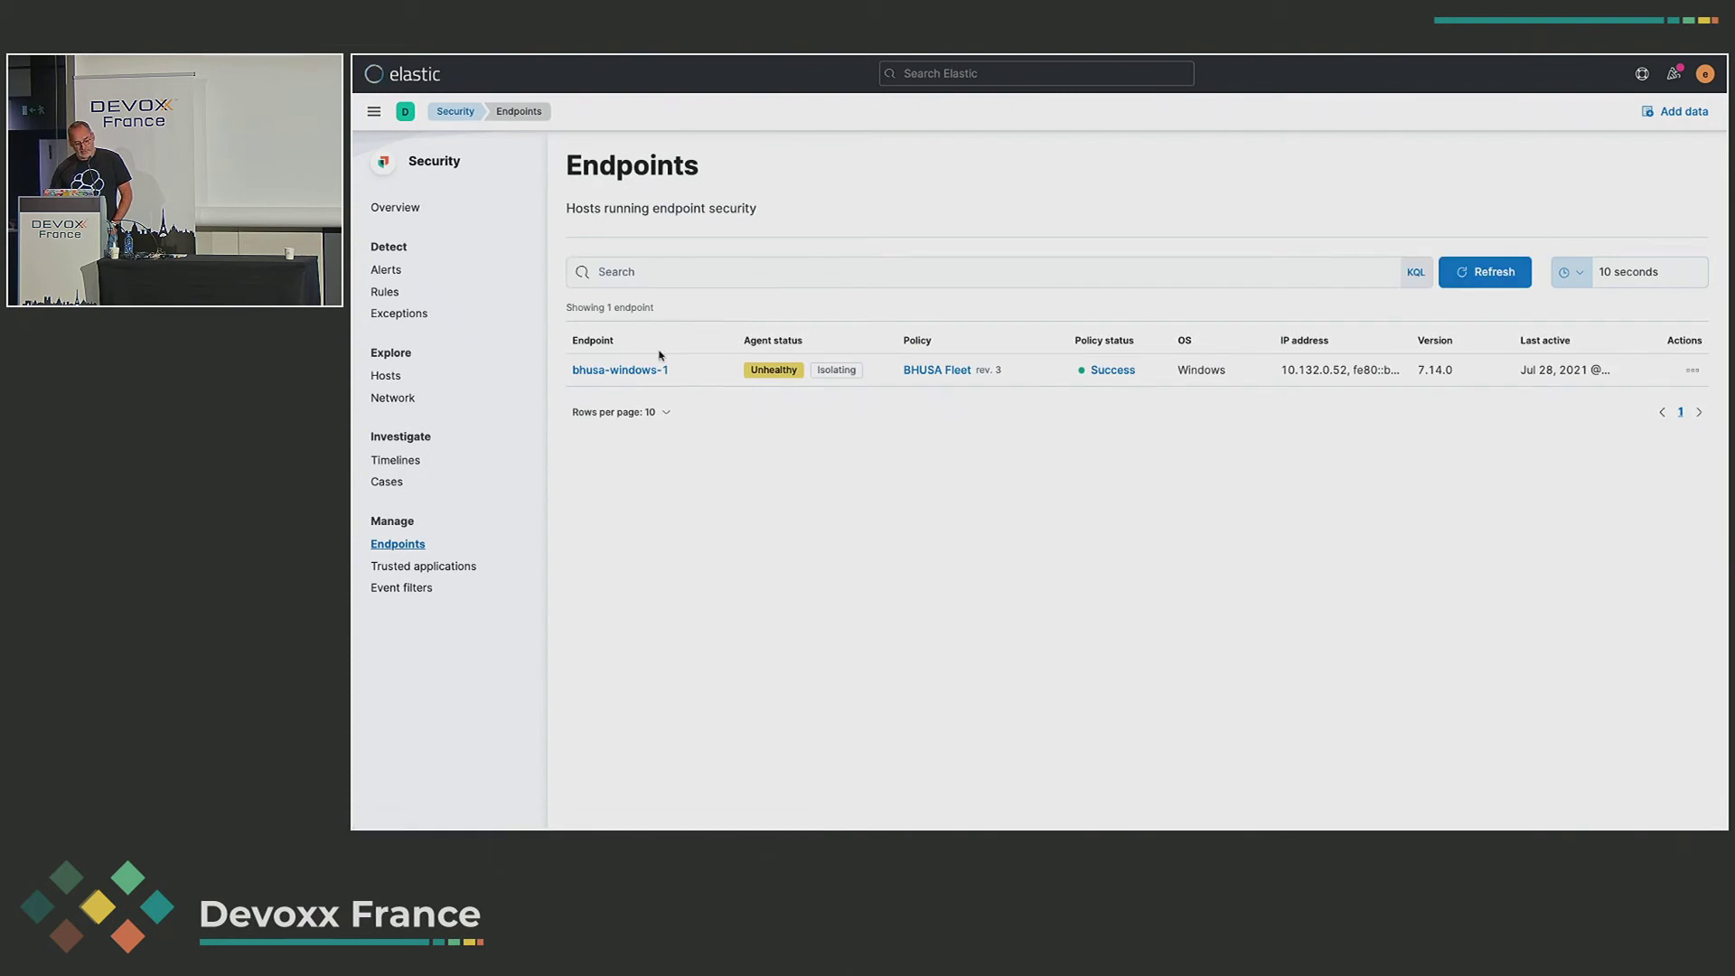
left_click(612, 372)
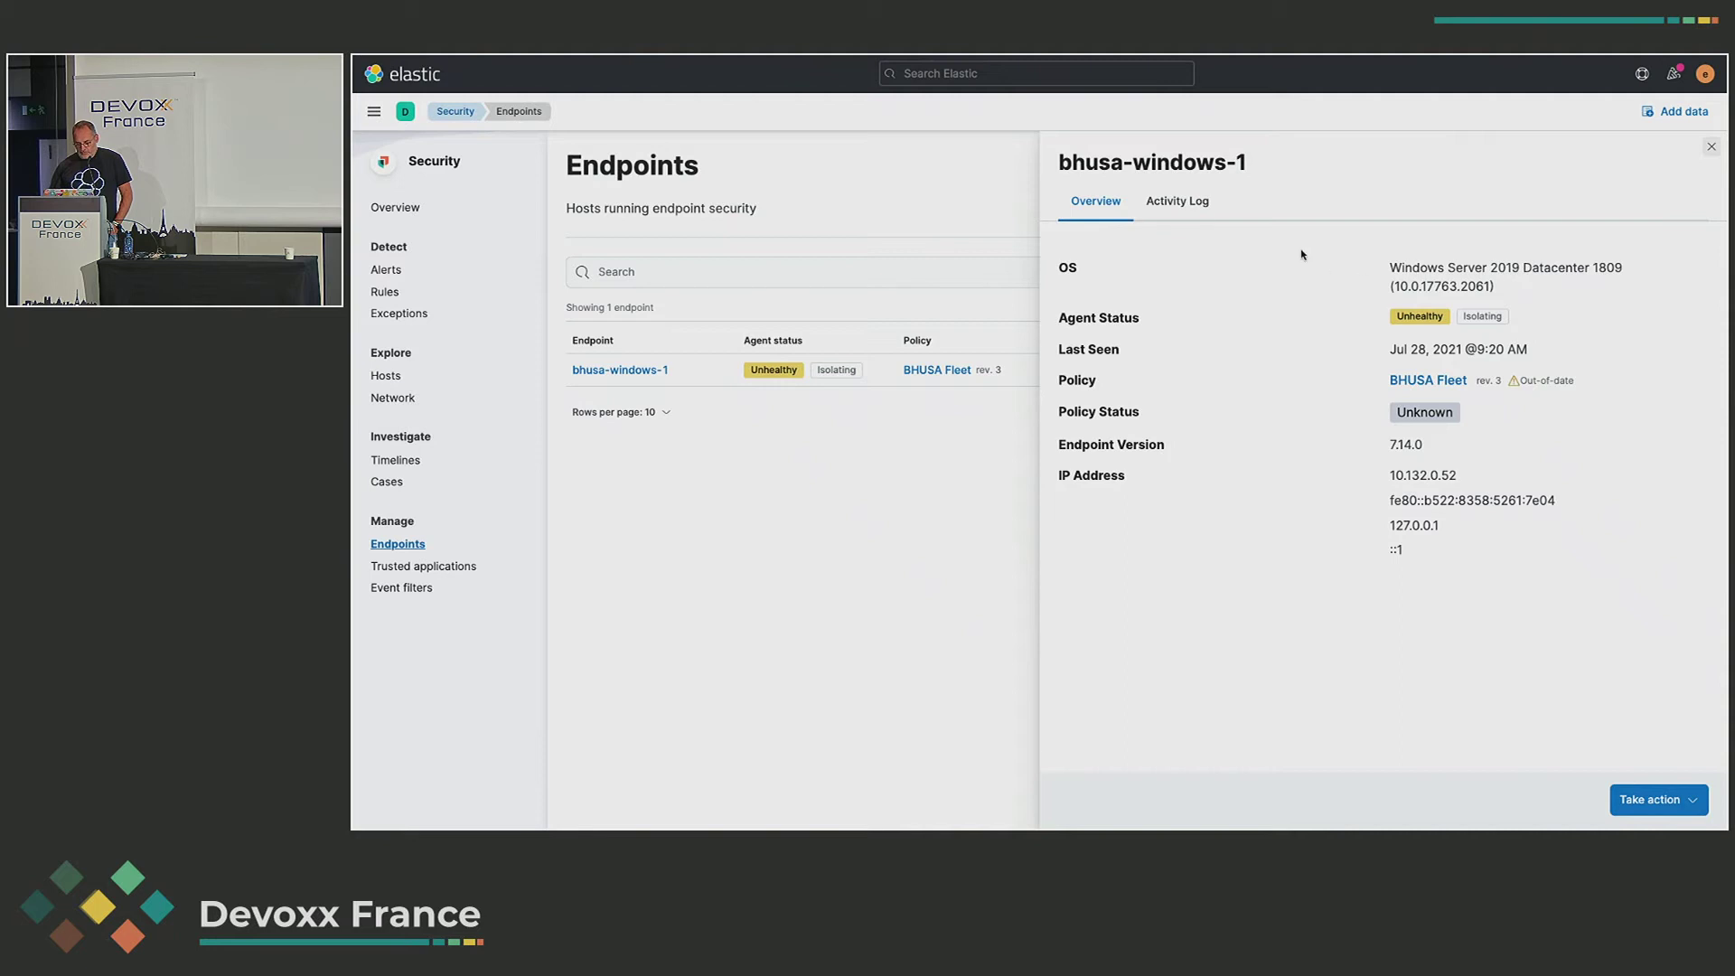
left_click(1197, 202)
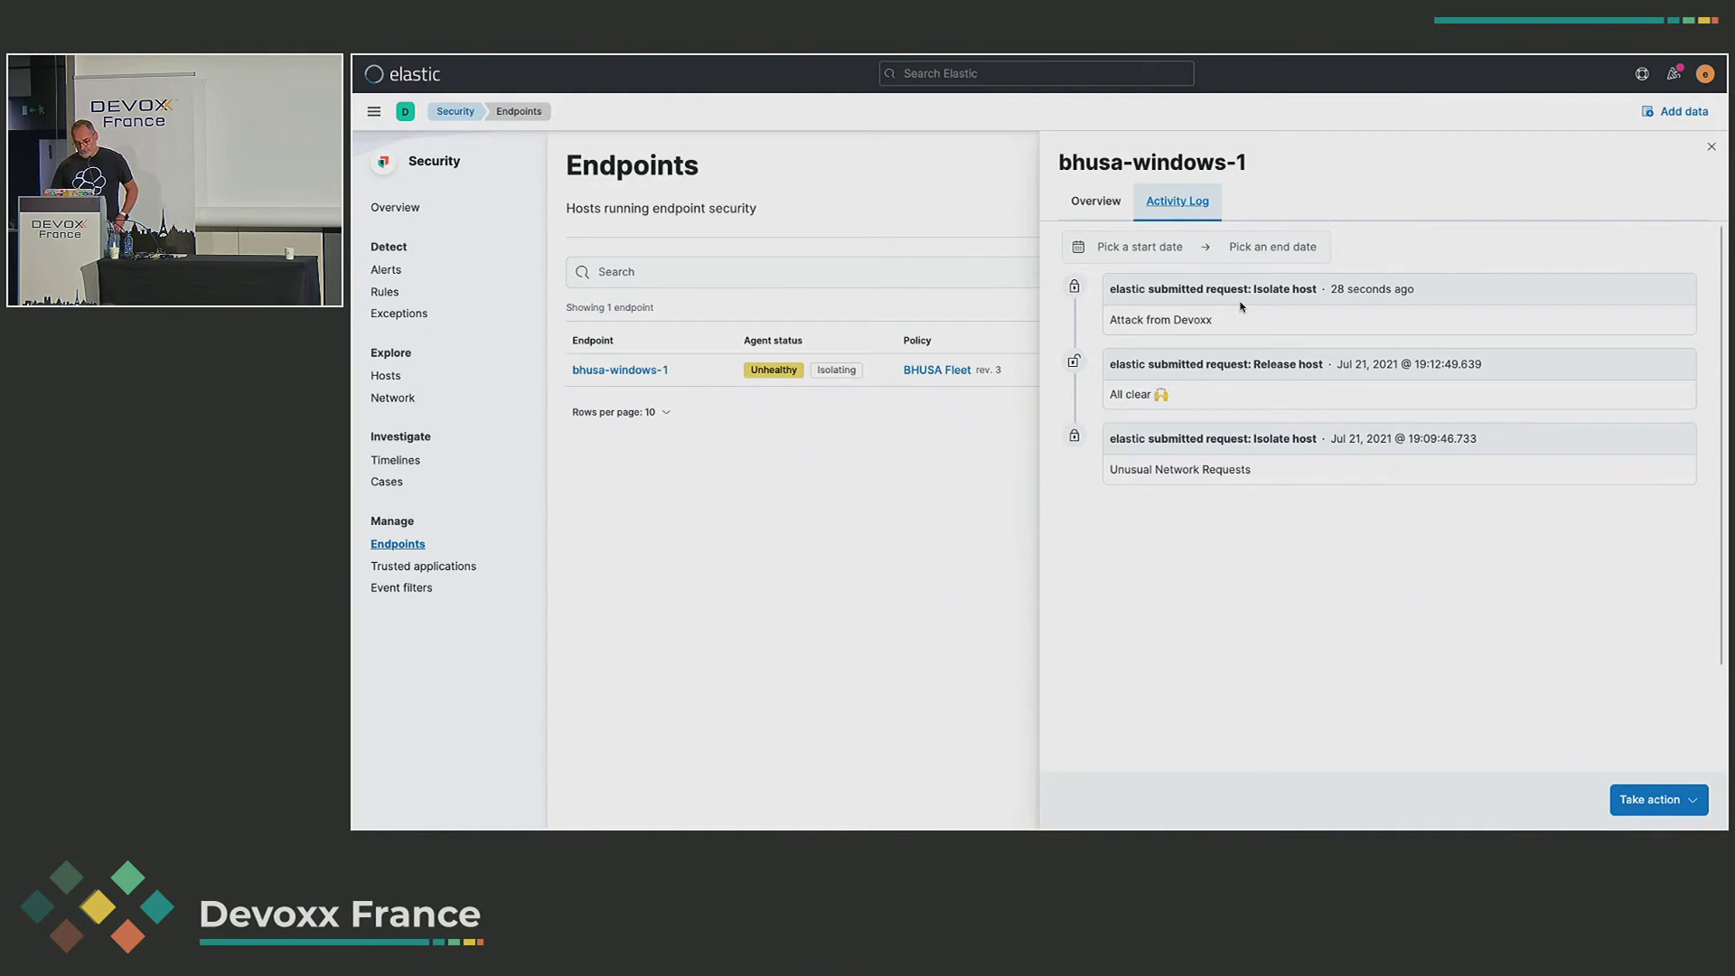
- Start a new case from the Malware Detection Alert timestamped 10:47:21.544 and name it "Attack from Devoxx"
left_click(387, 269)
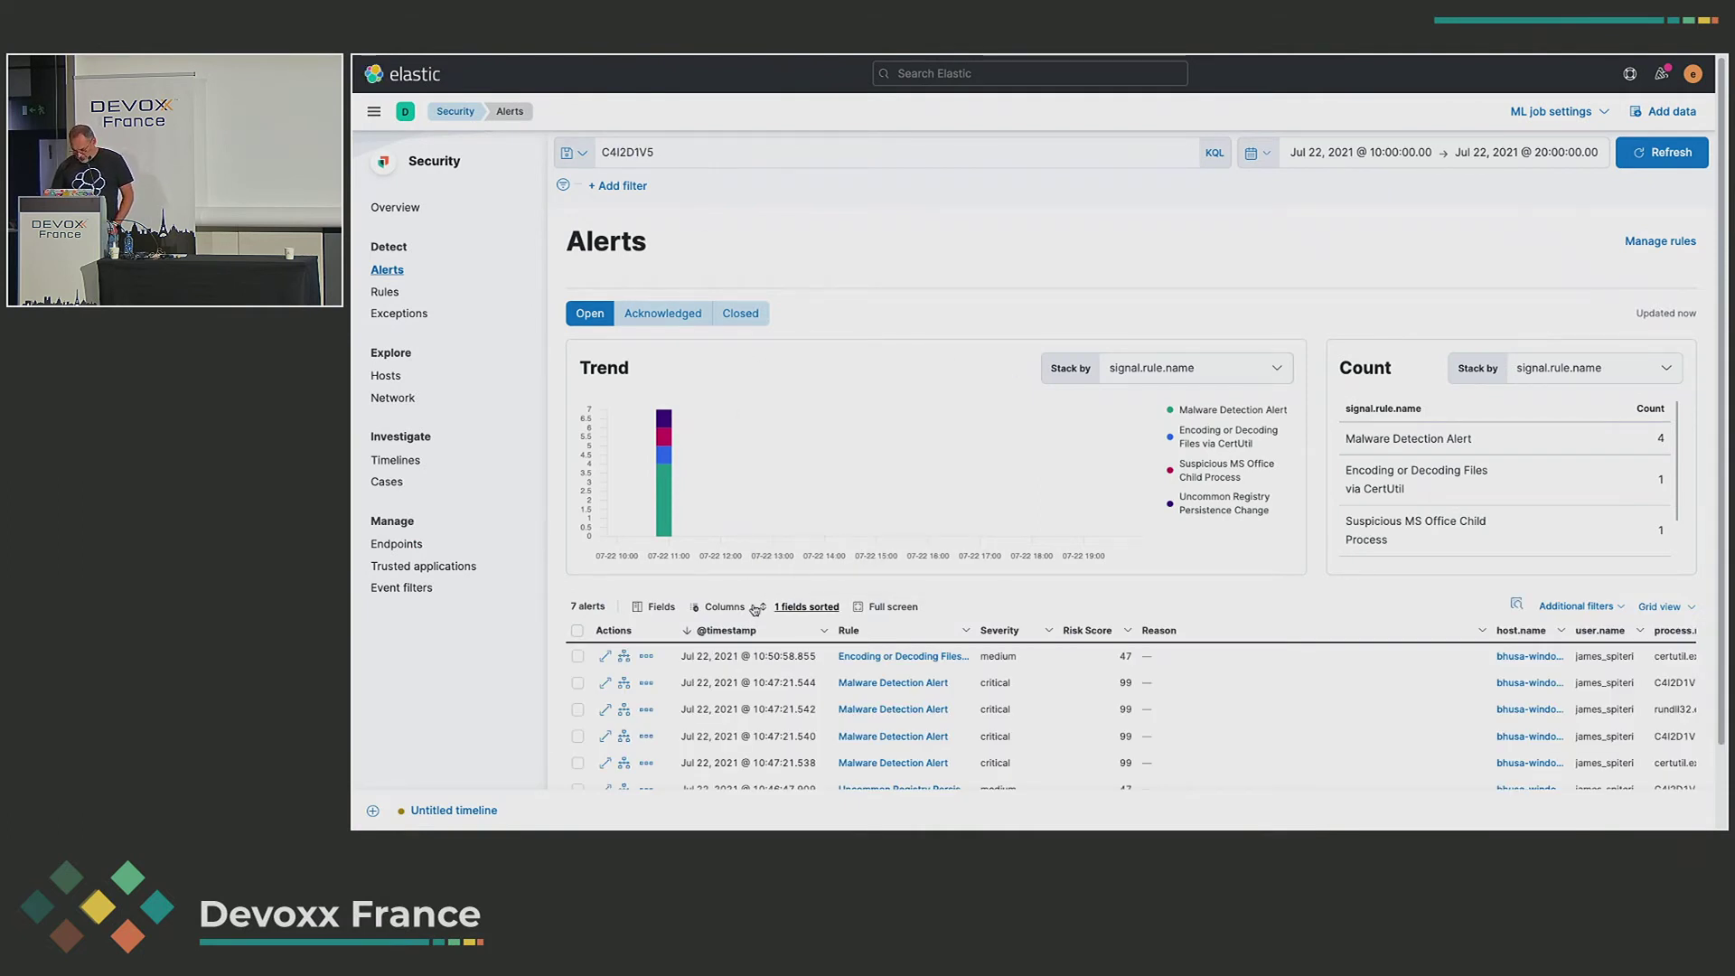
scroll(754, 669, "down", 1)
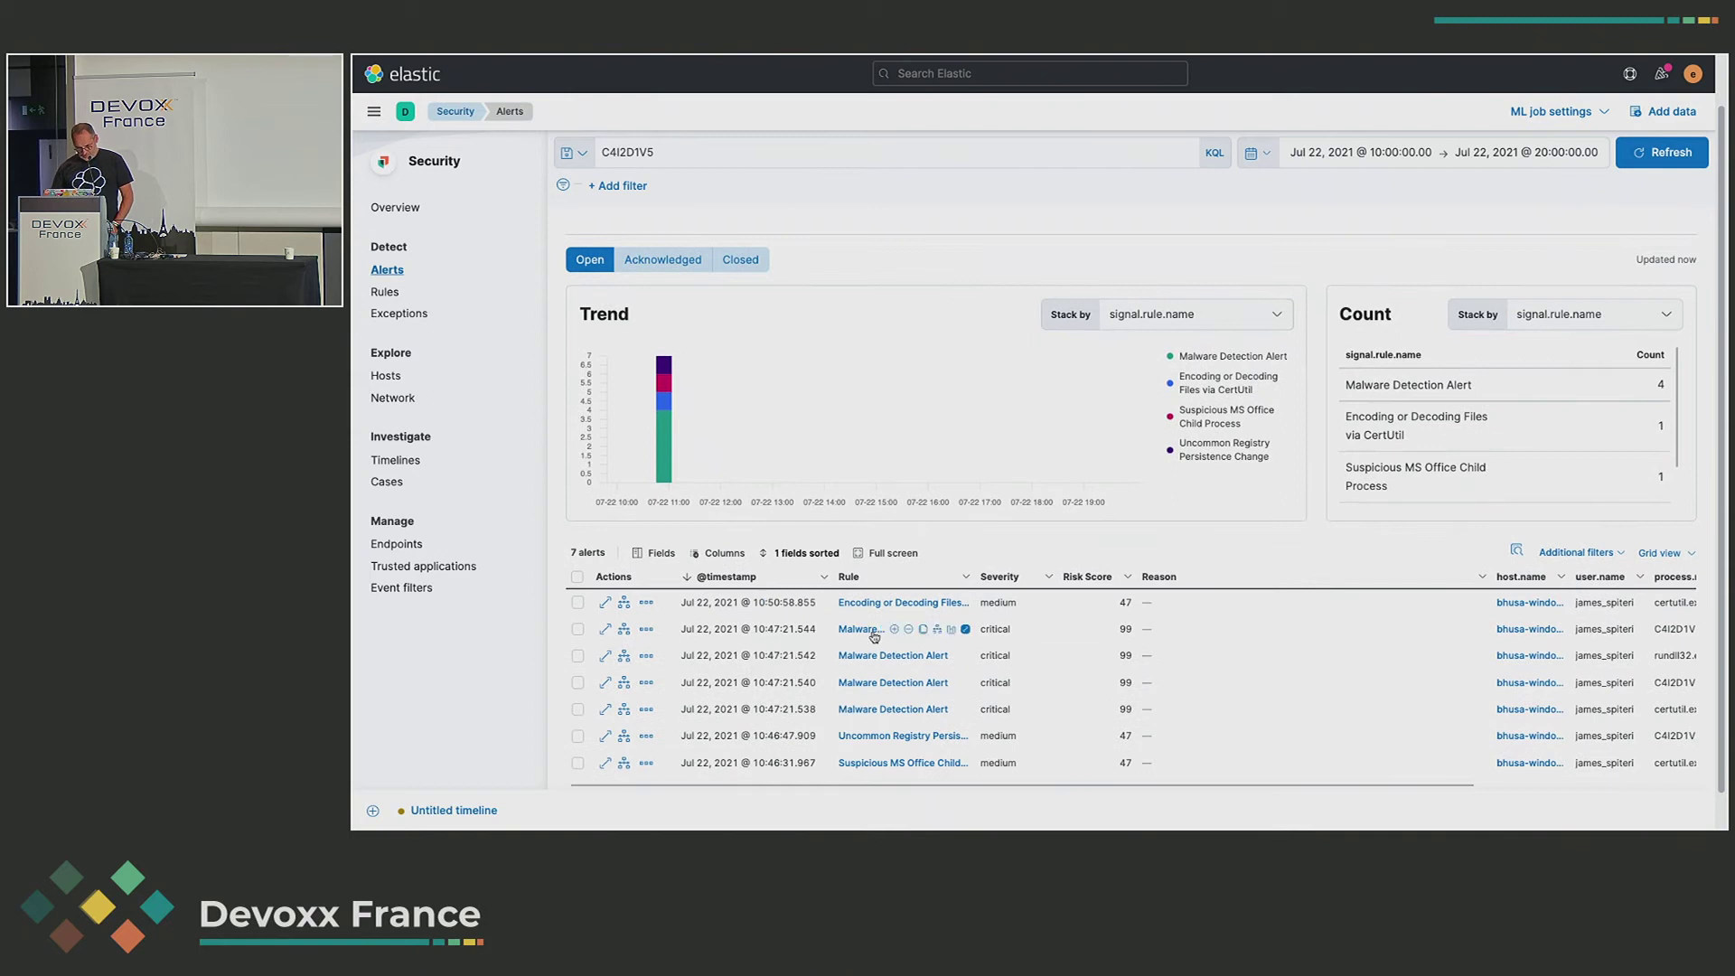
left_click(644, 632)
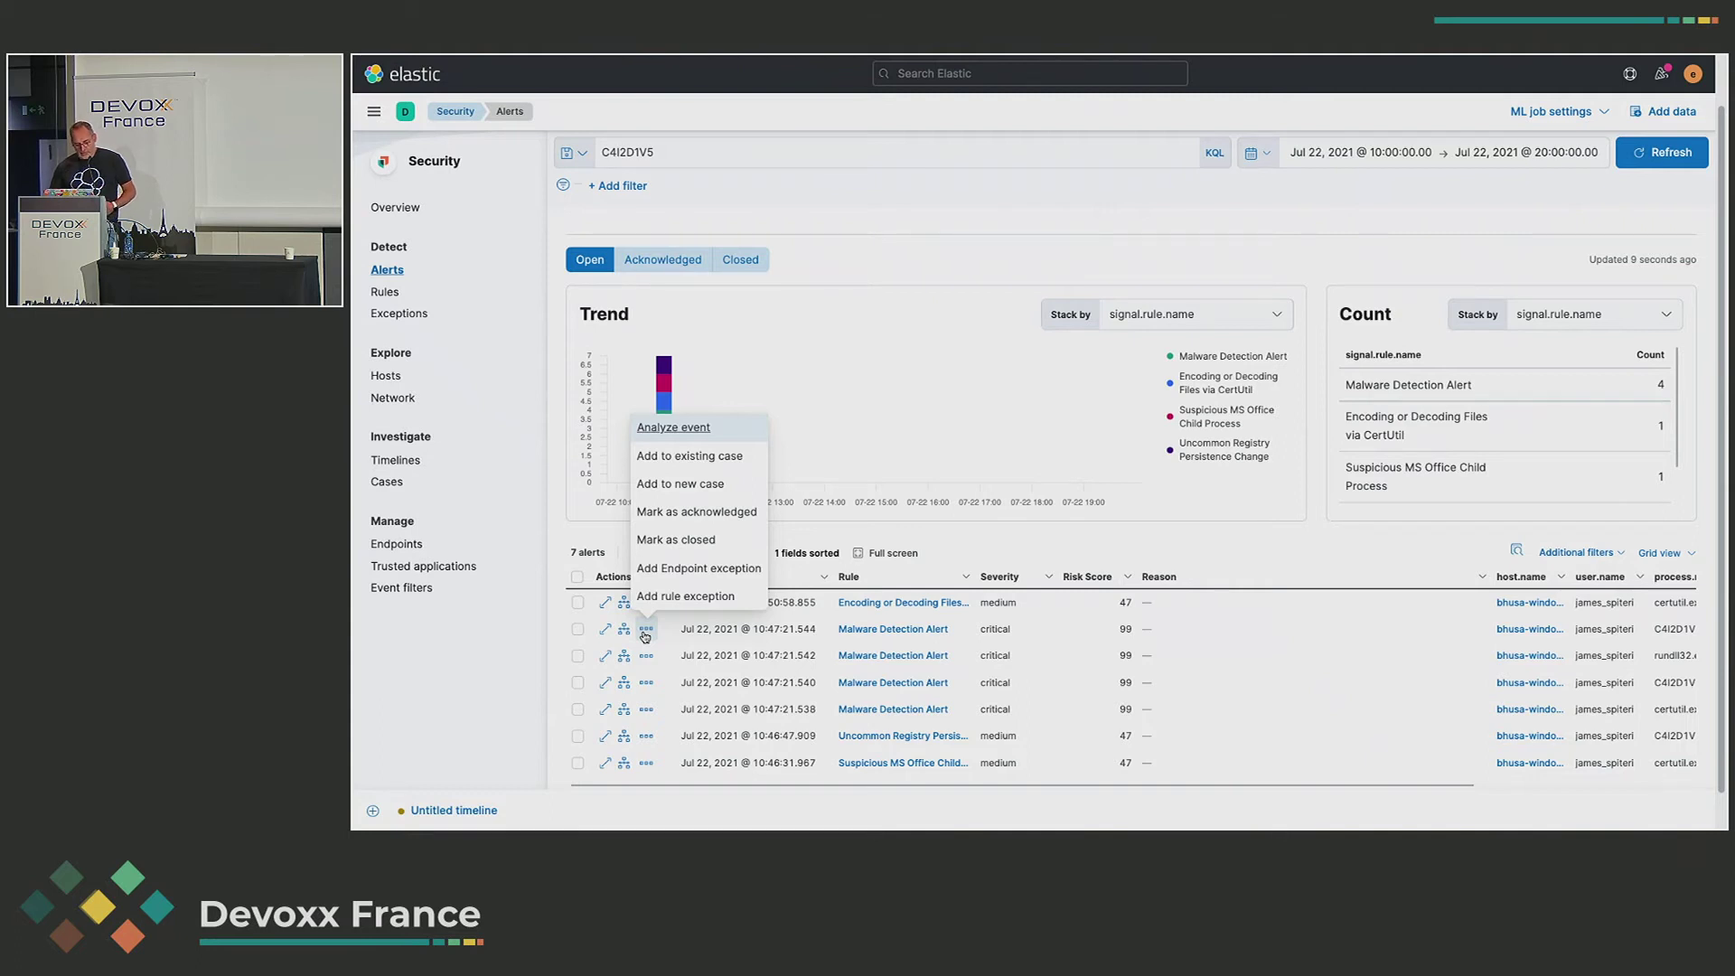
left_click(711, 483)
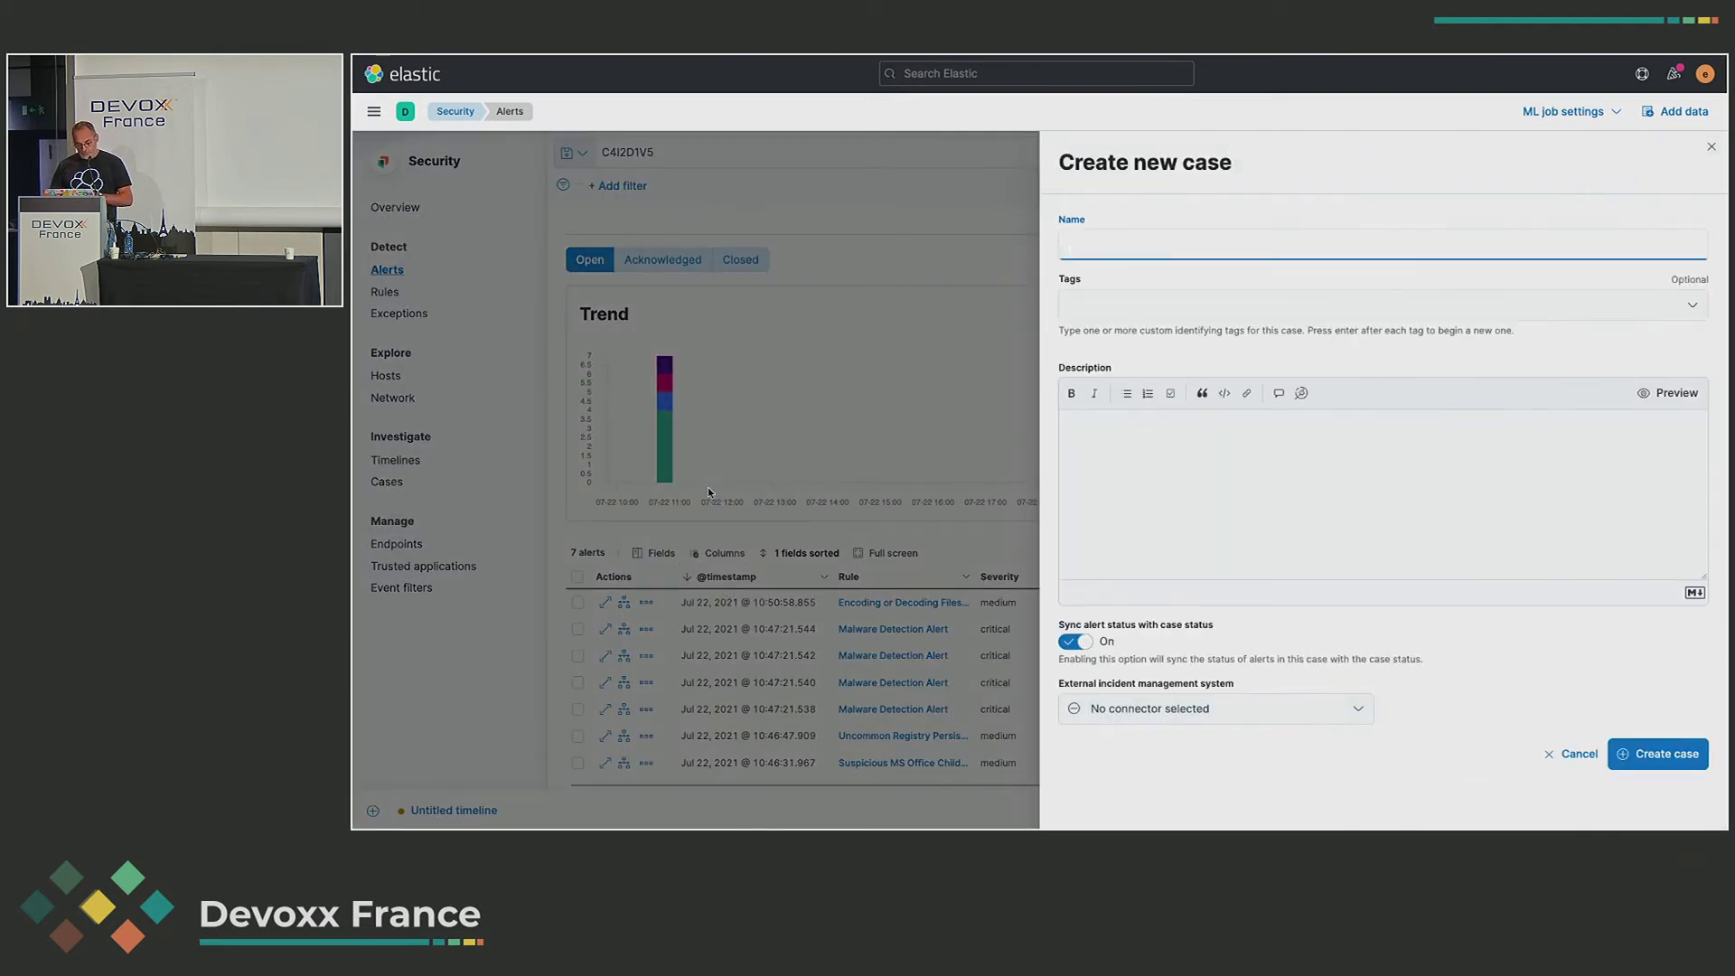
type("Attack from Devoxx")
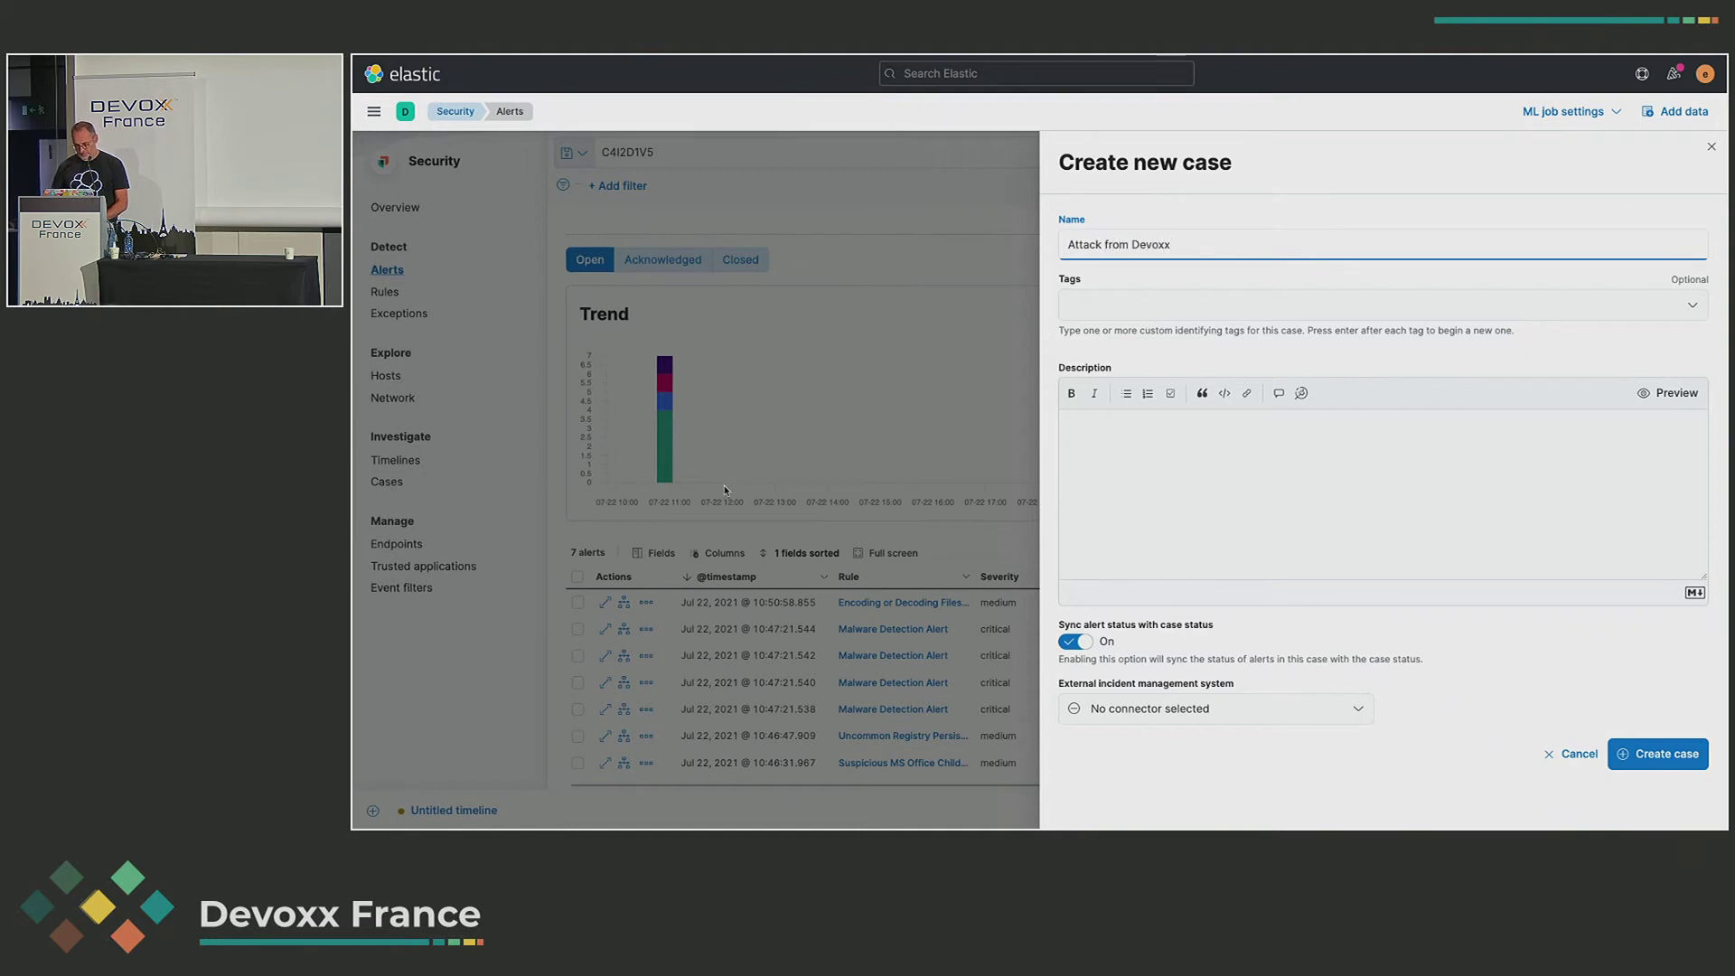
- Add the tags malware, outlook and excel to the new case
left_click(1111, 310)
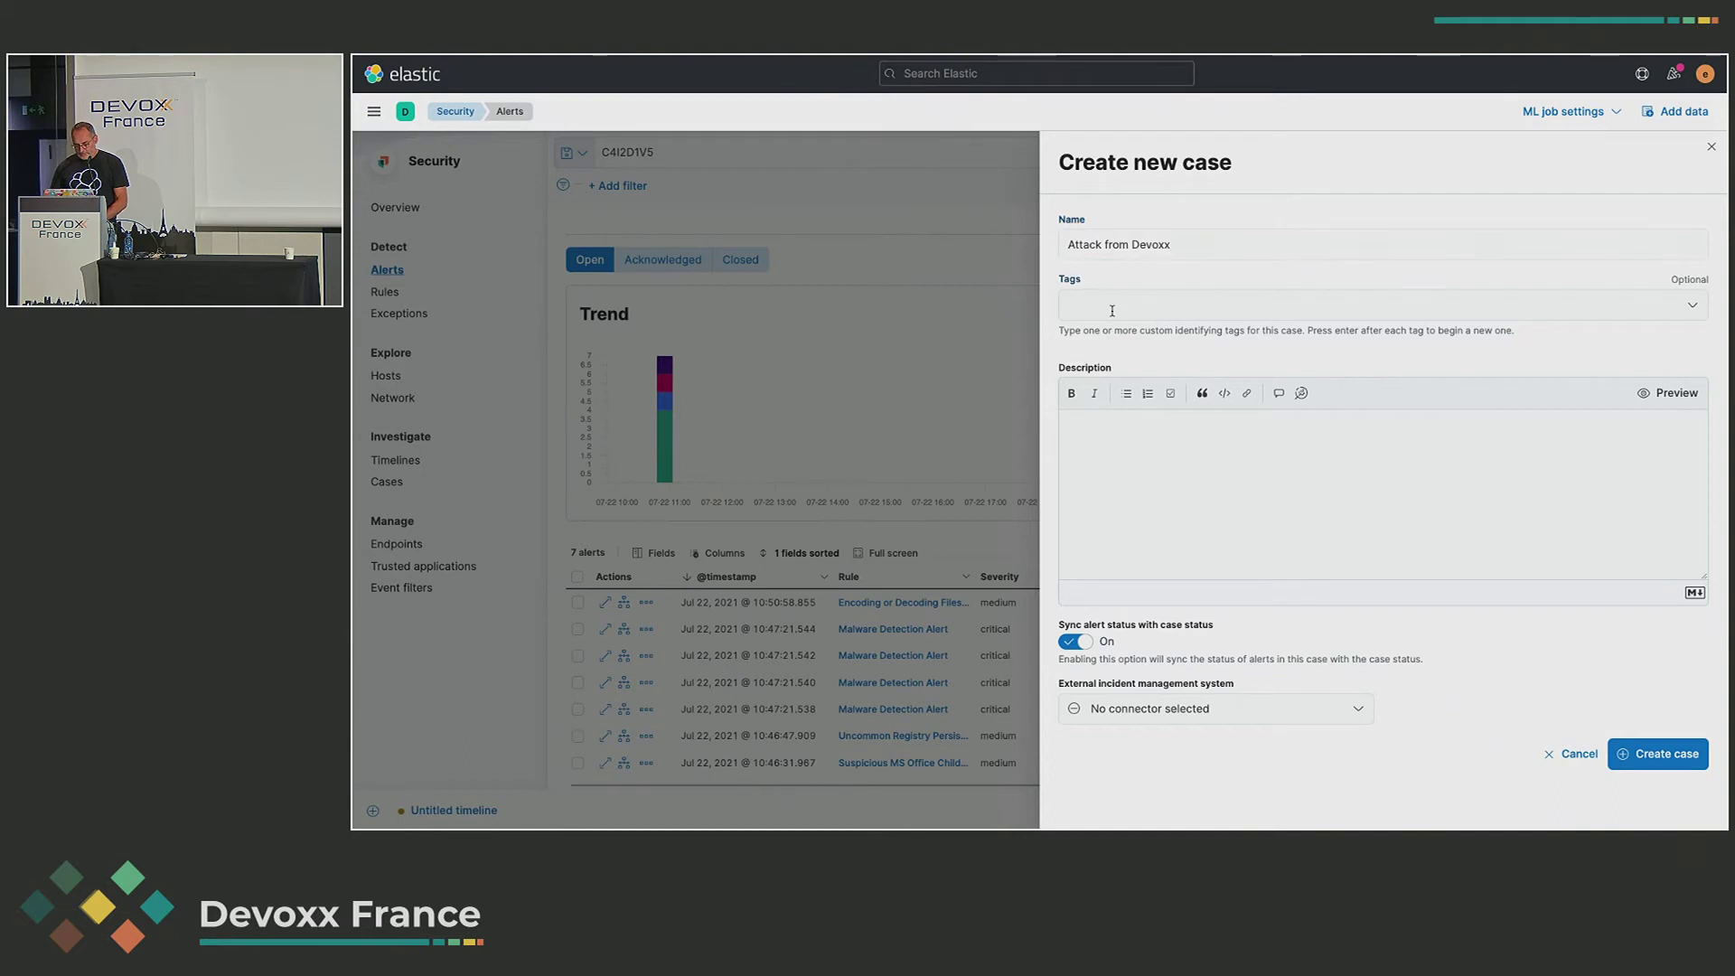
type("malware,")
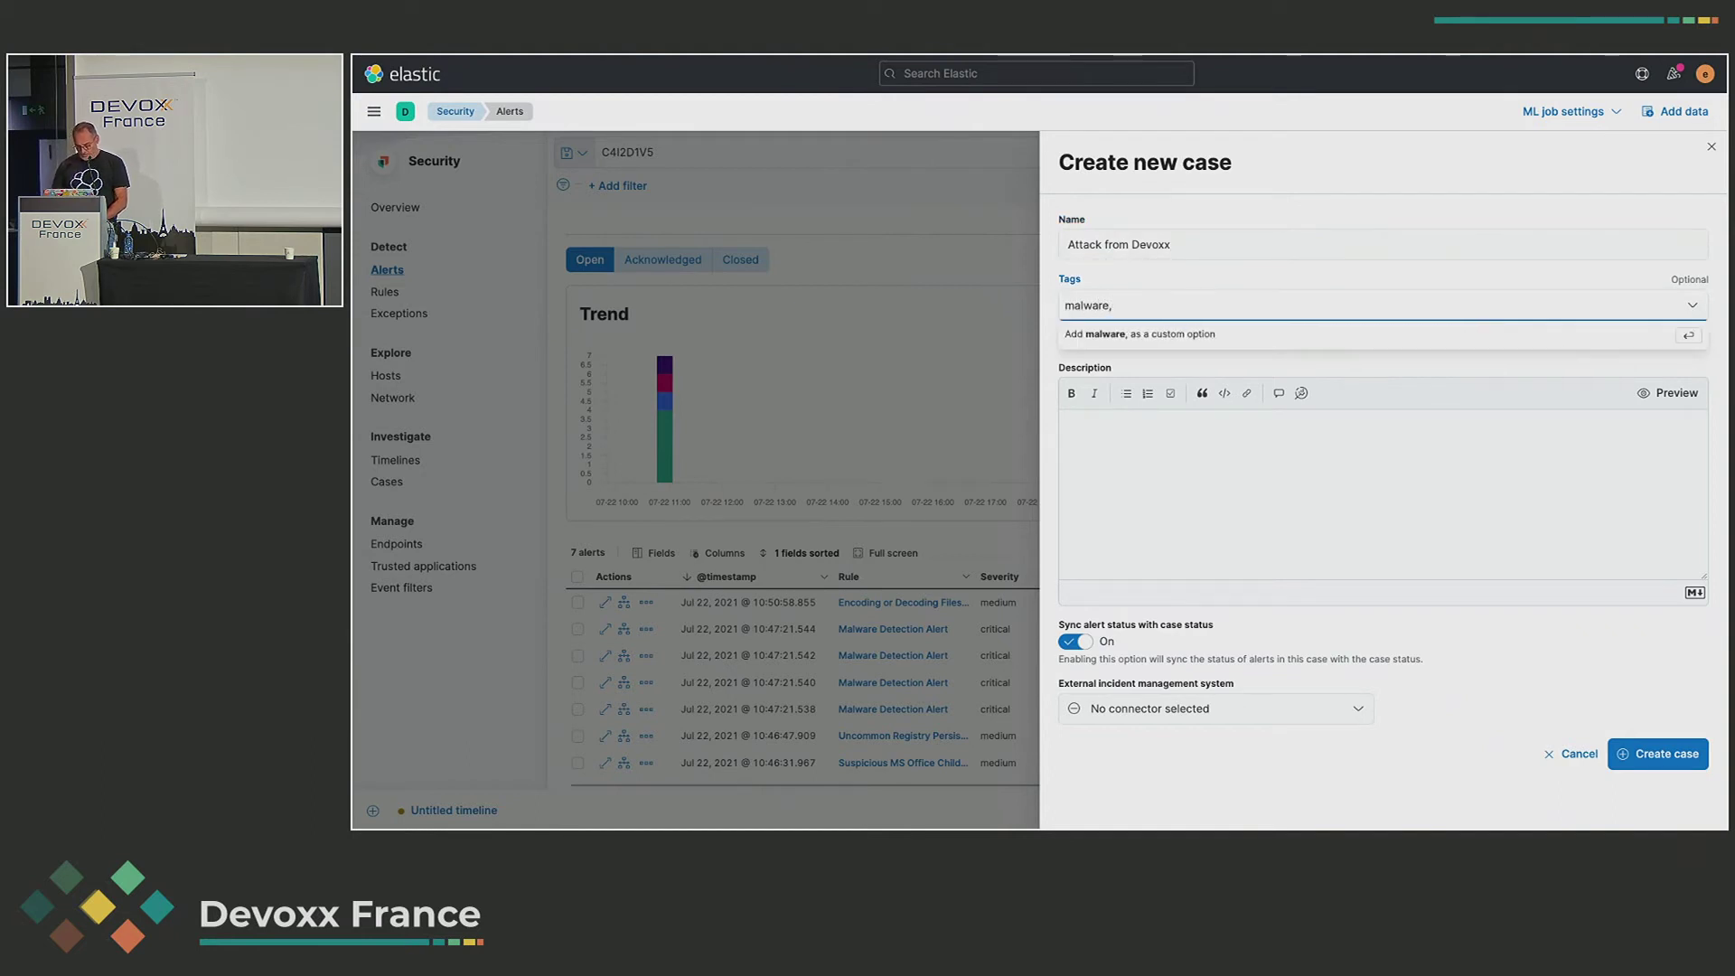
key("Return")
type("outlook")
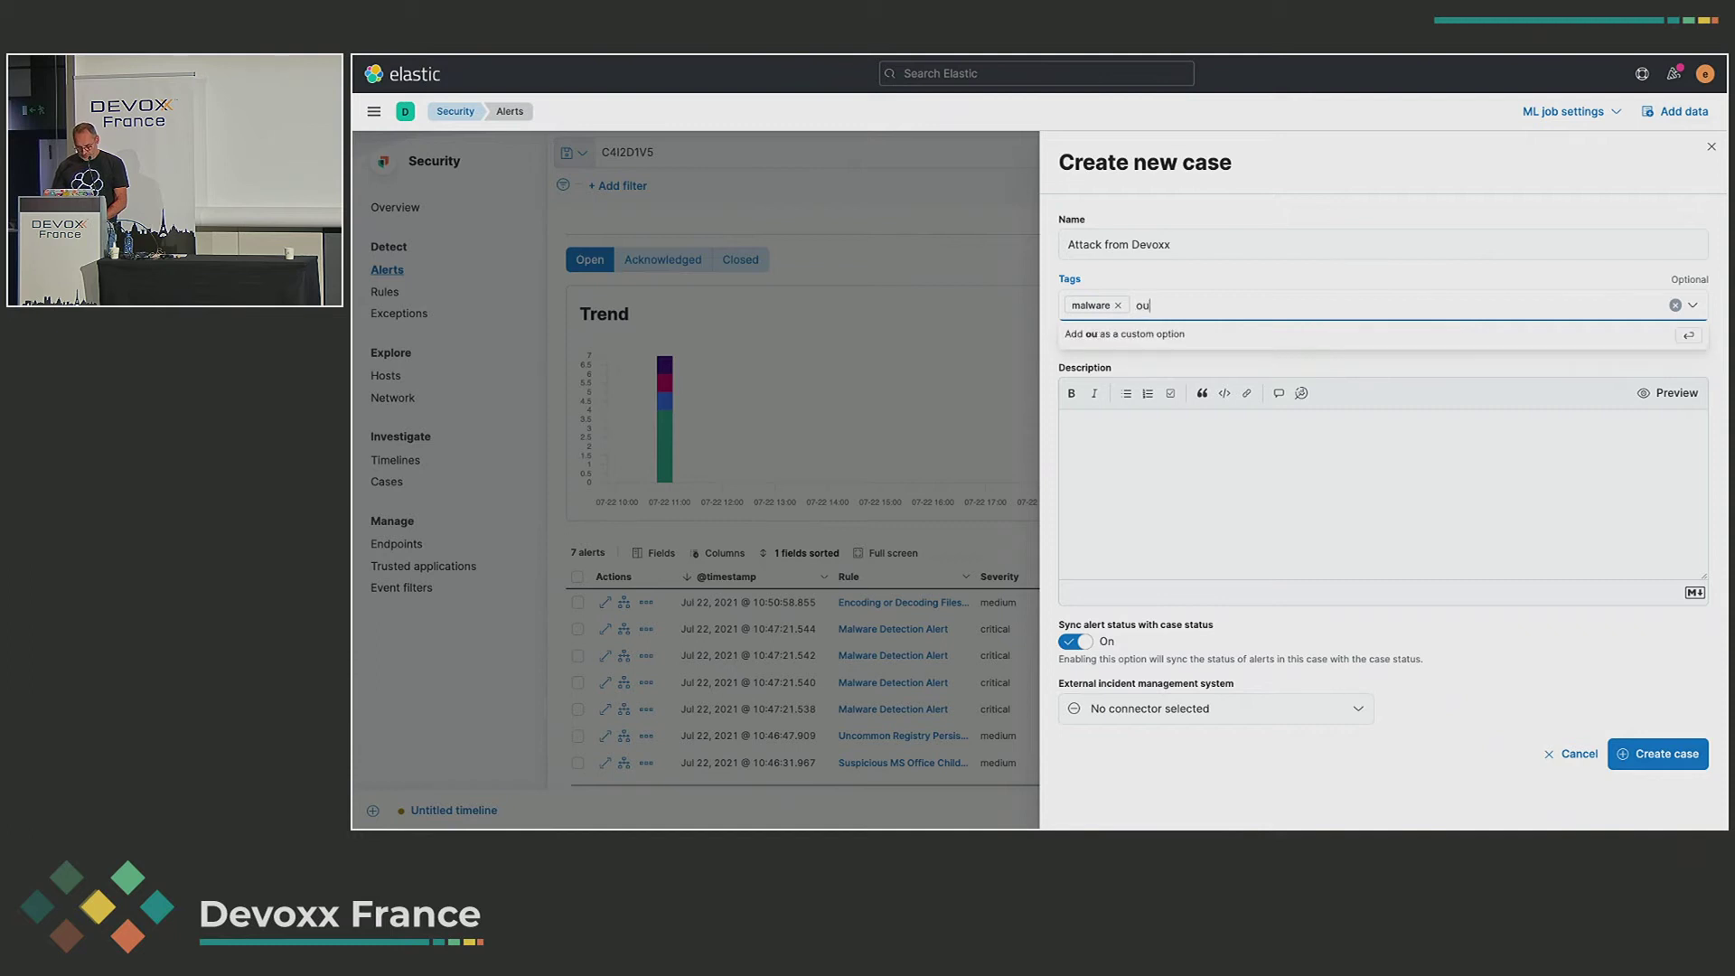
key("Return")
type("excel")
key("Return")
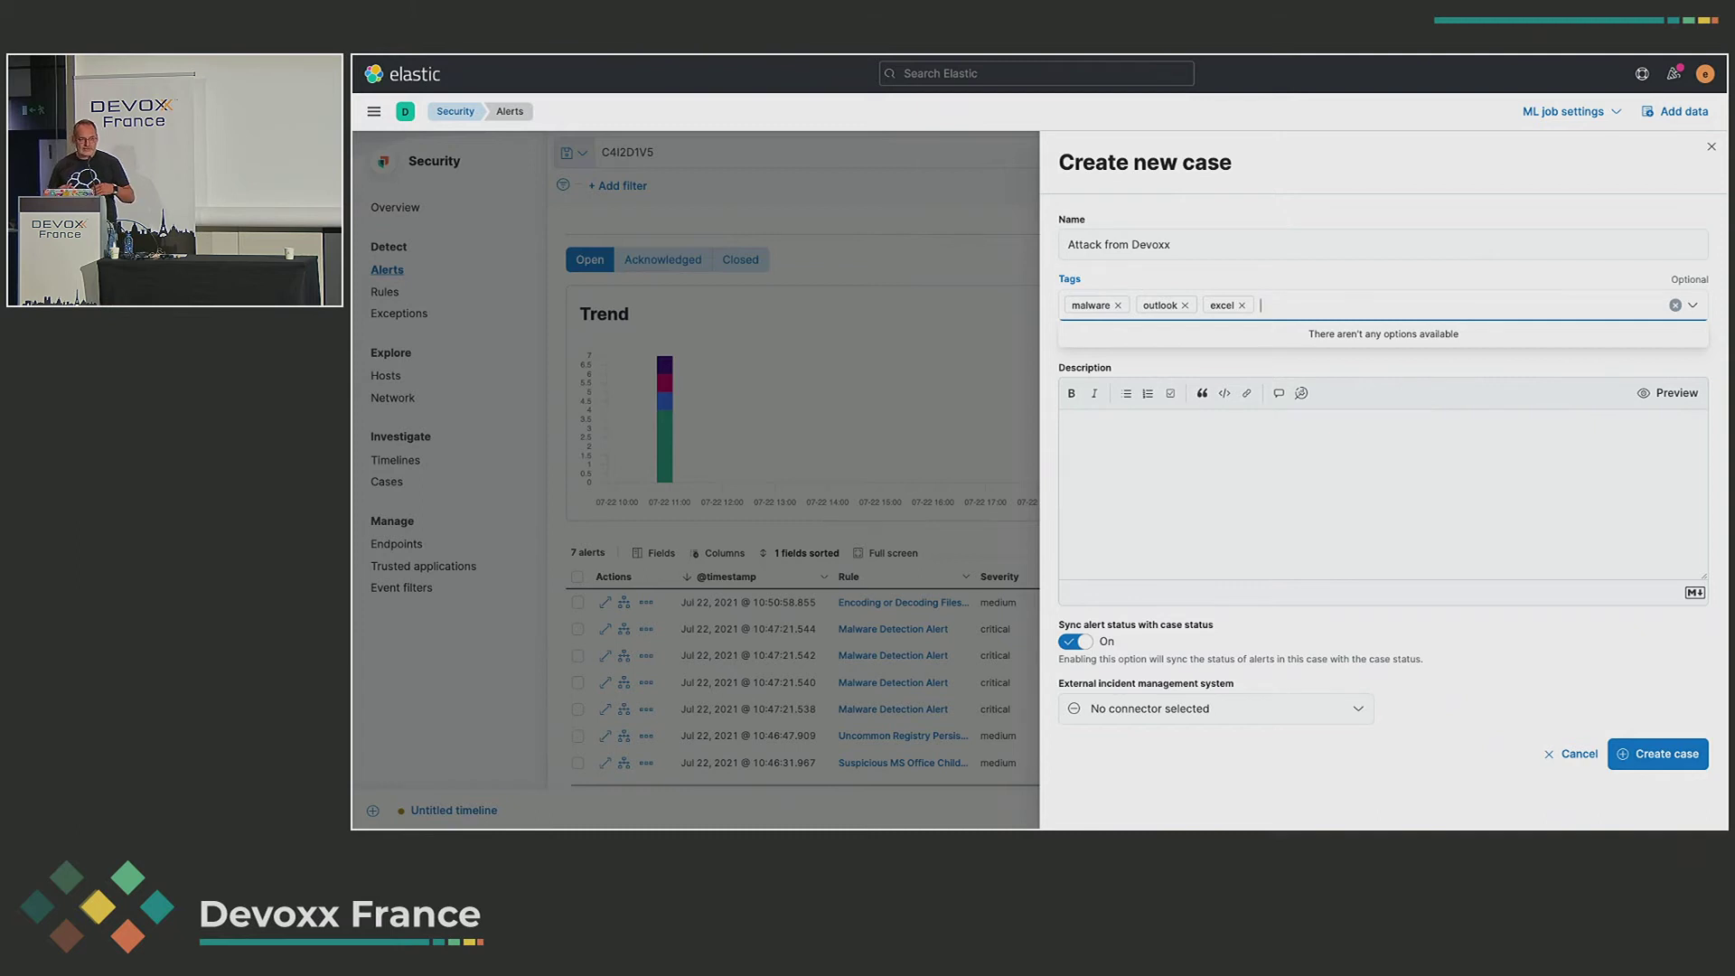
- Enter the case description "On a une suspicion d'un logiciel malblabla DevoxxFR." and begin a new paragraph
left_click(1077, 440)
type("On")
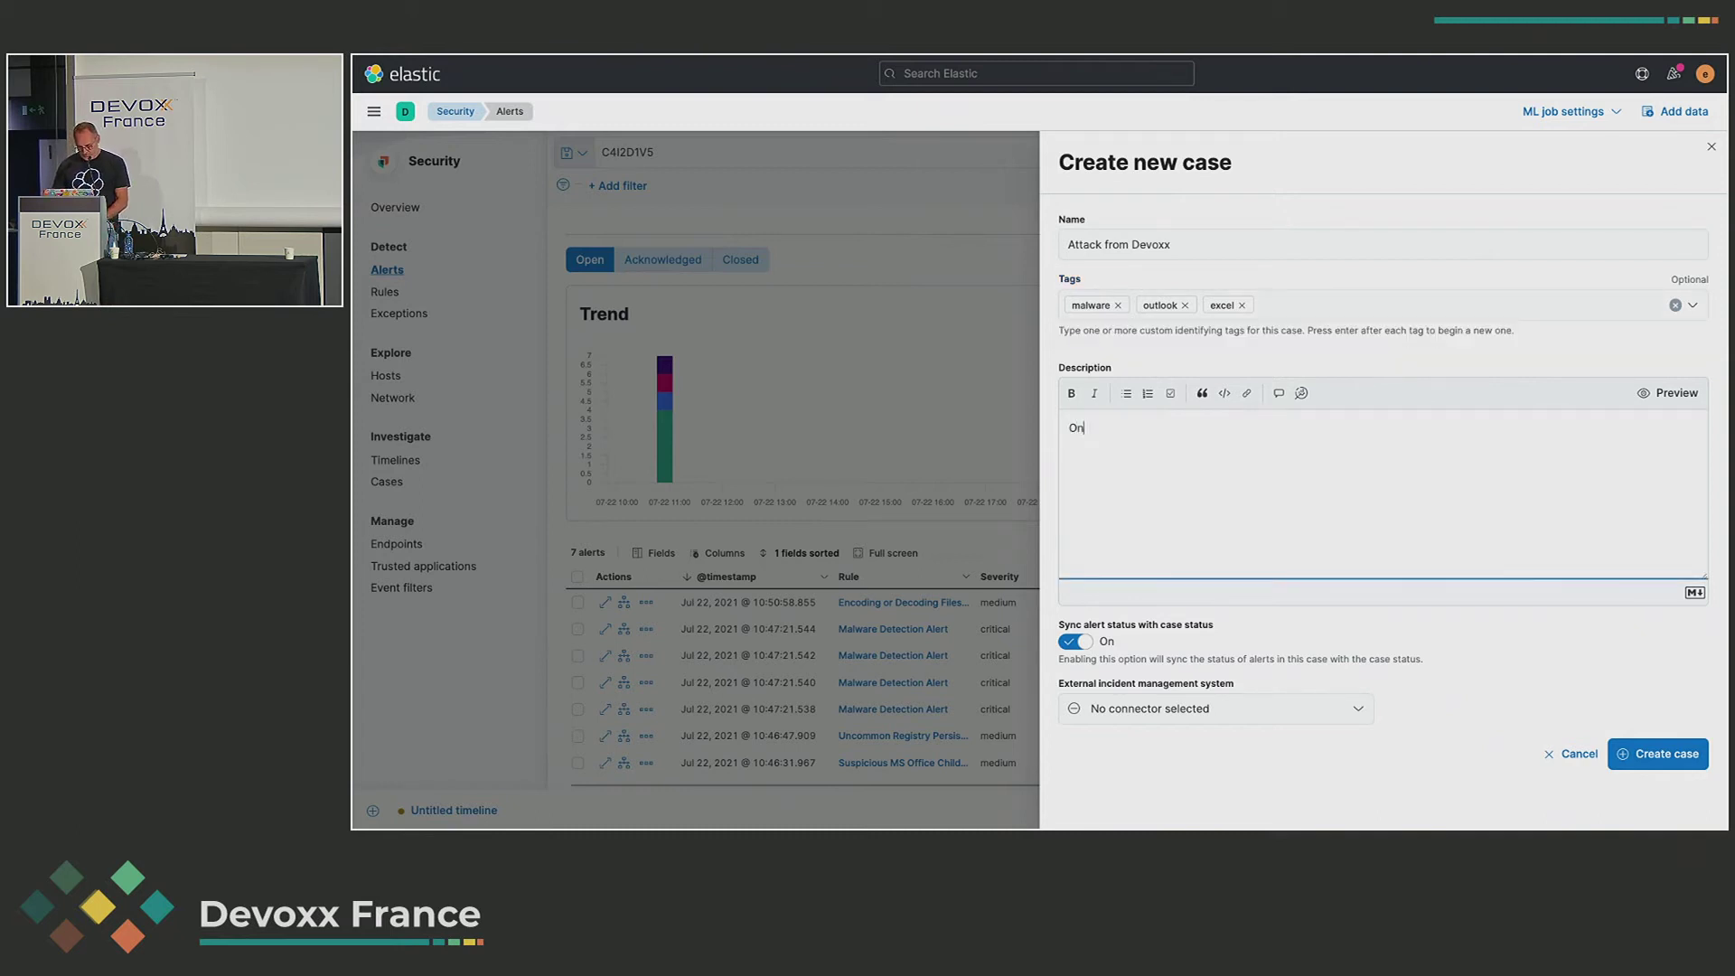
type(" a une suspicion")
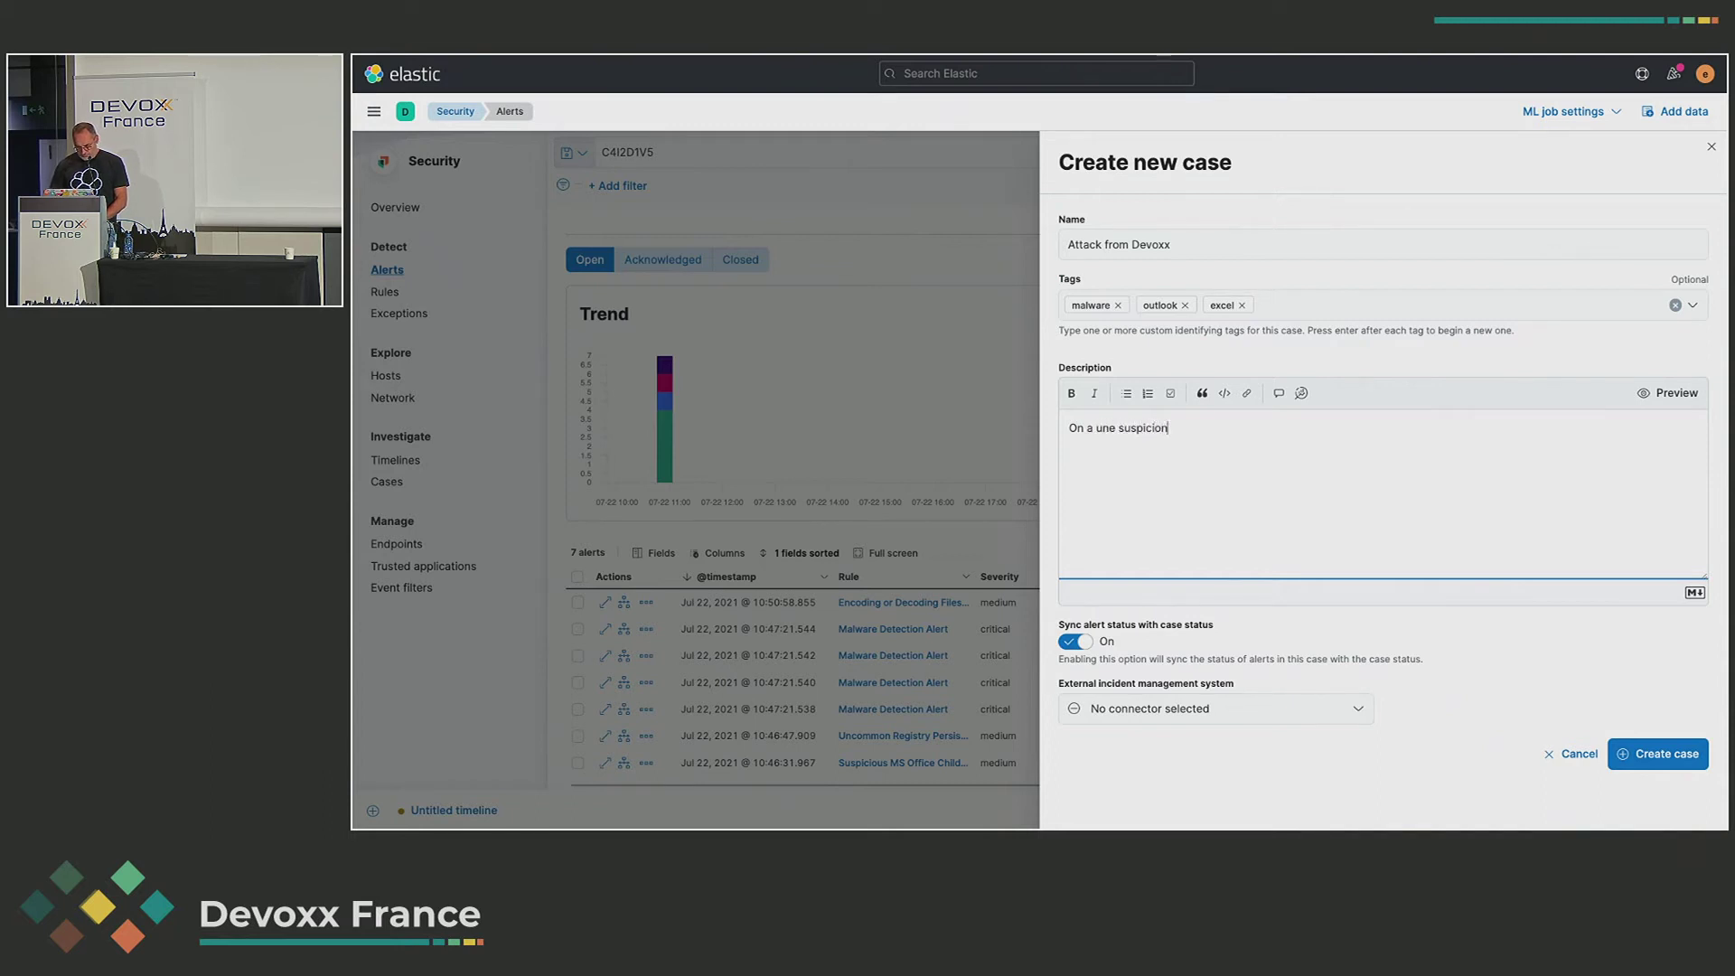
type(" d'un logi")
key("BackSpace")
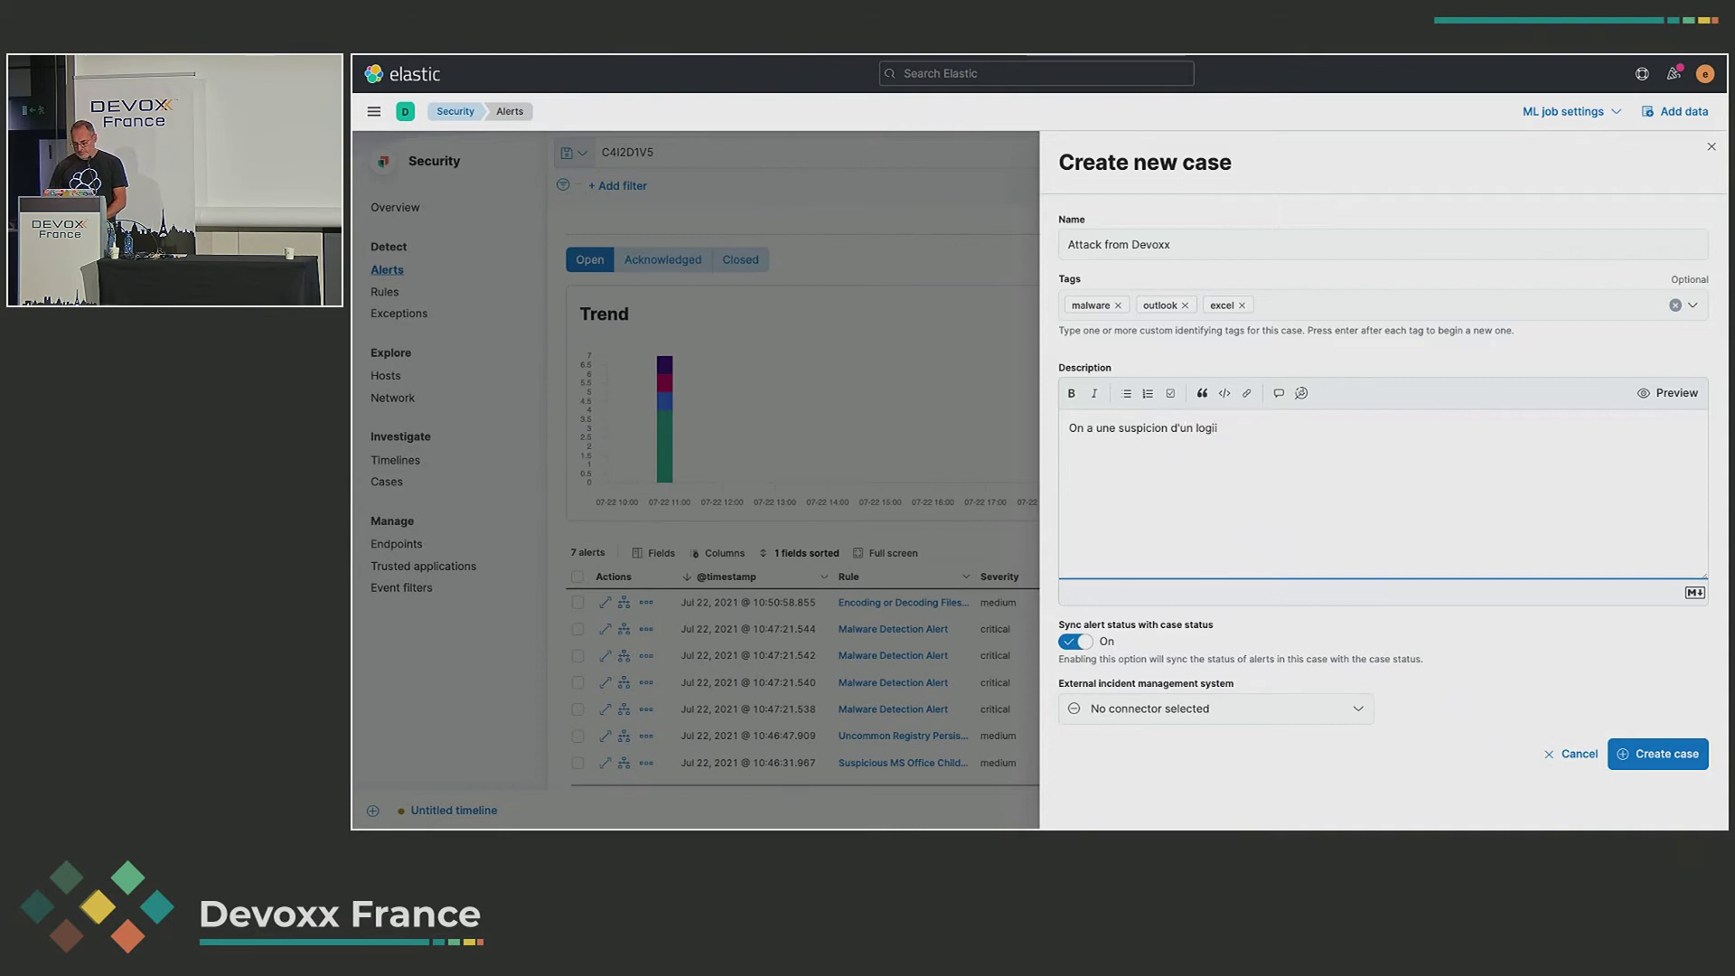
type("ciel mal")
type("a")
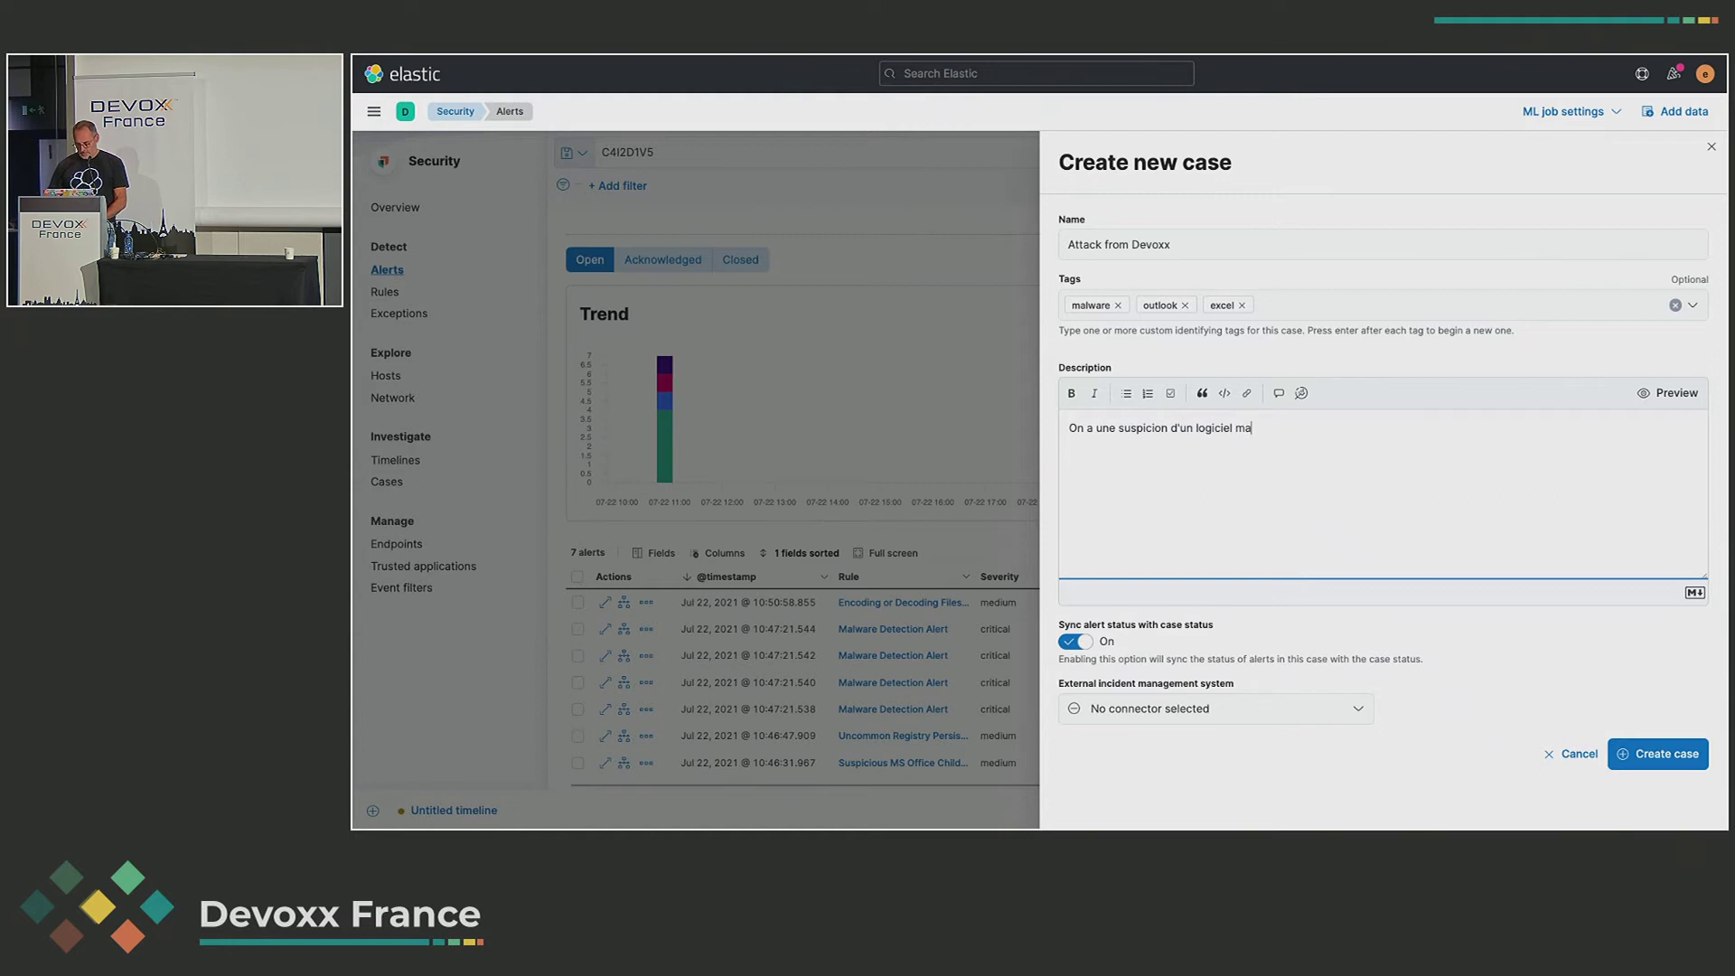
type("blabla  DevoxxFR.")
key("Return")
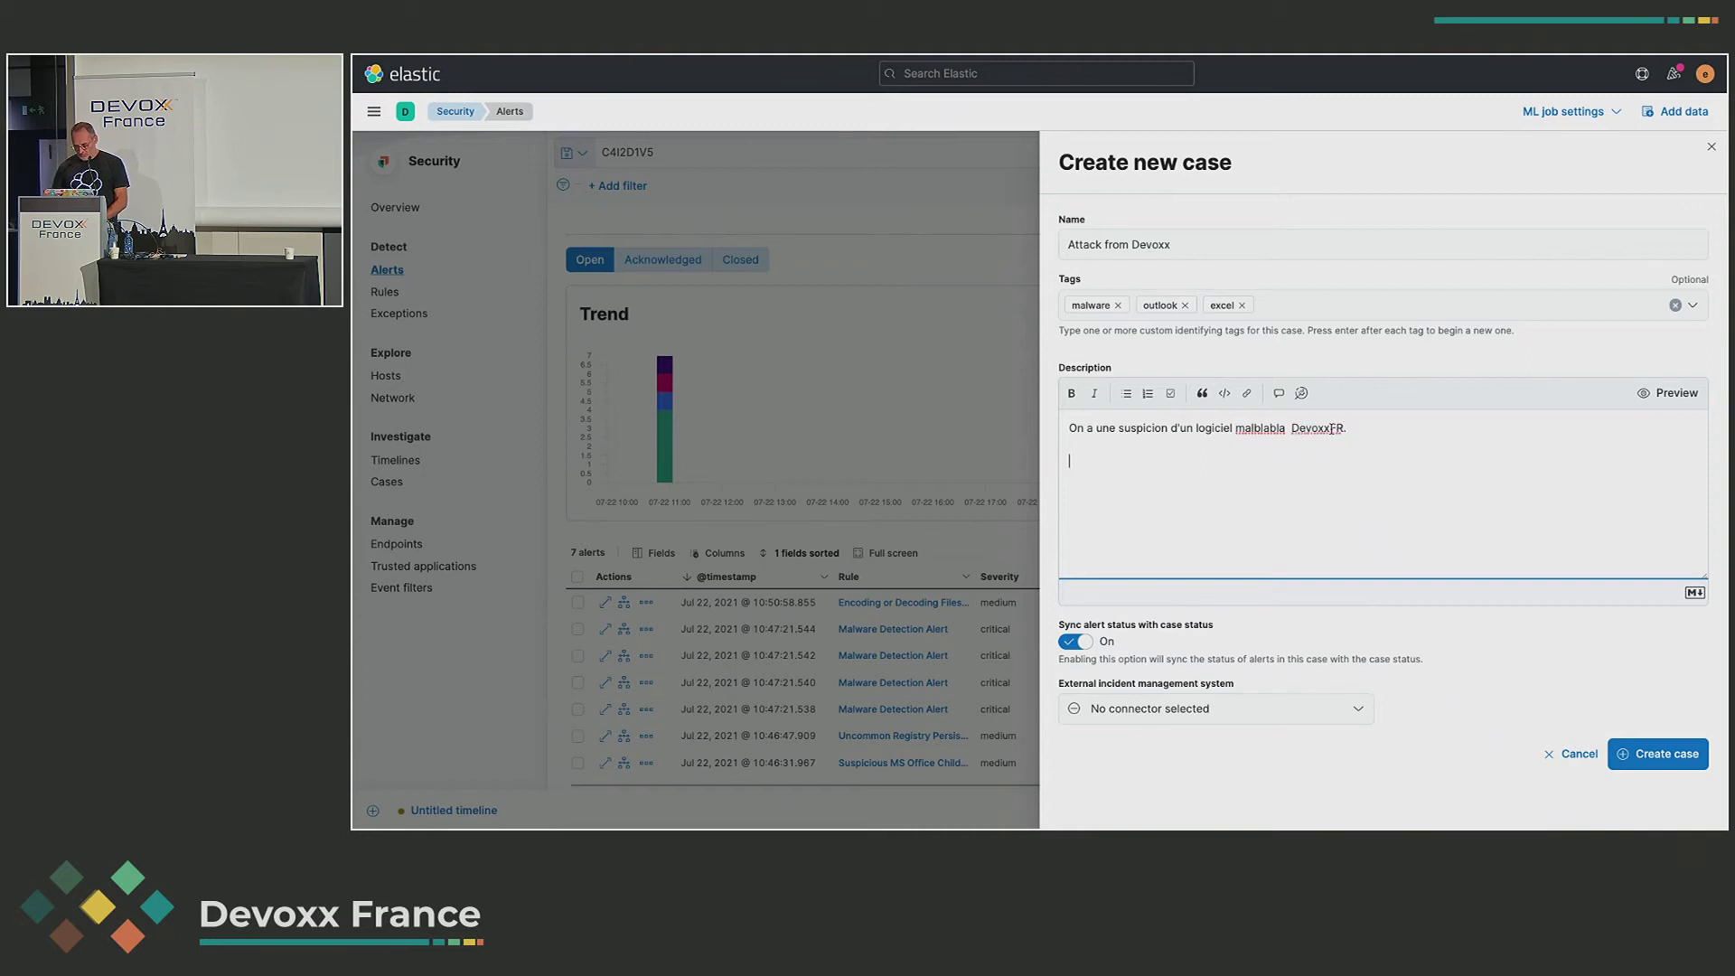
- Make DevoxxFR bold in the case description and leave the external incident management system without a connector
left_click(1071, 393)
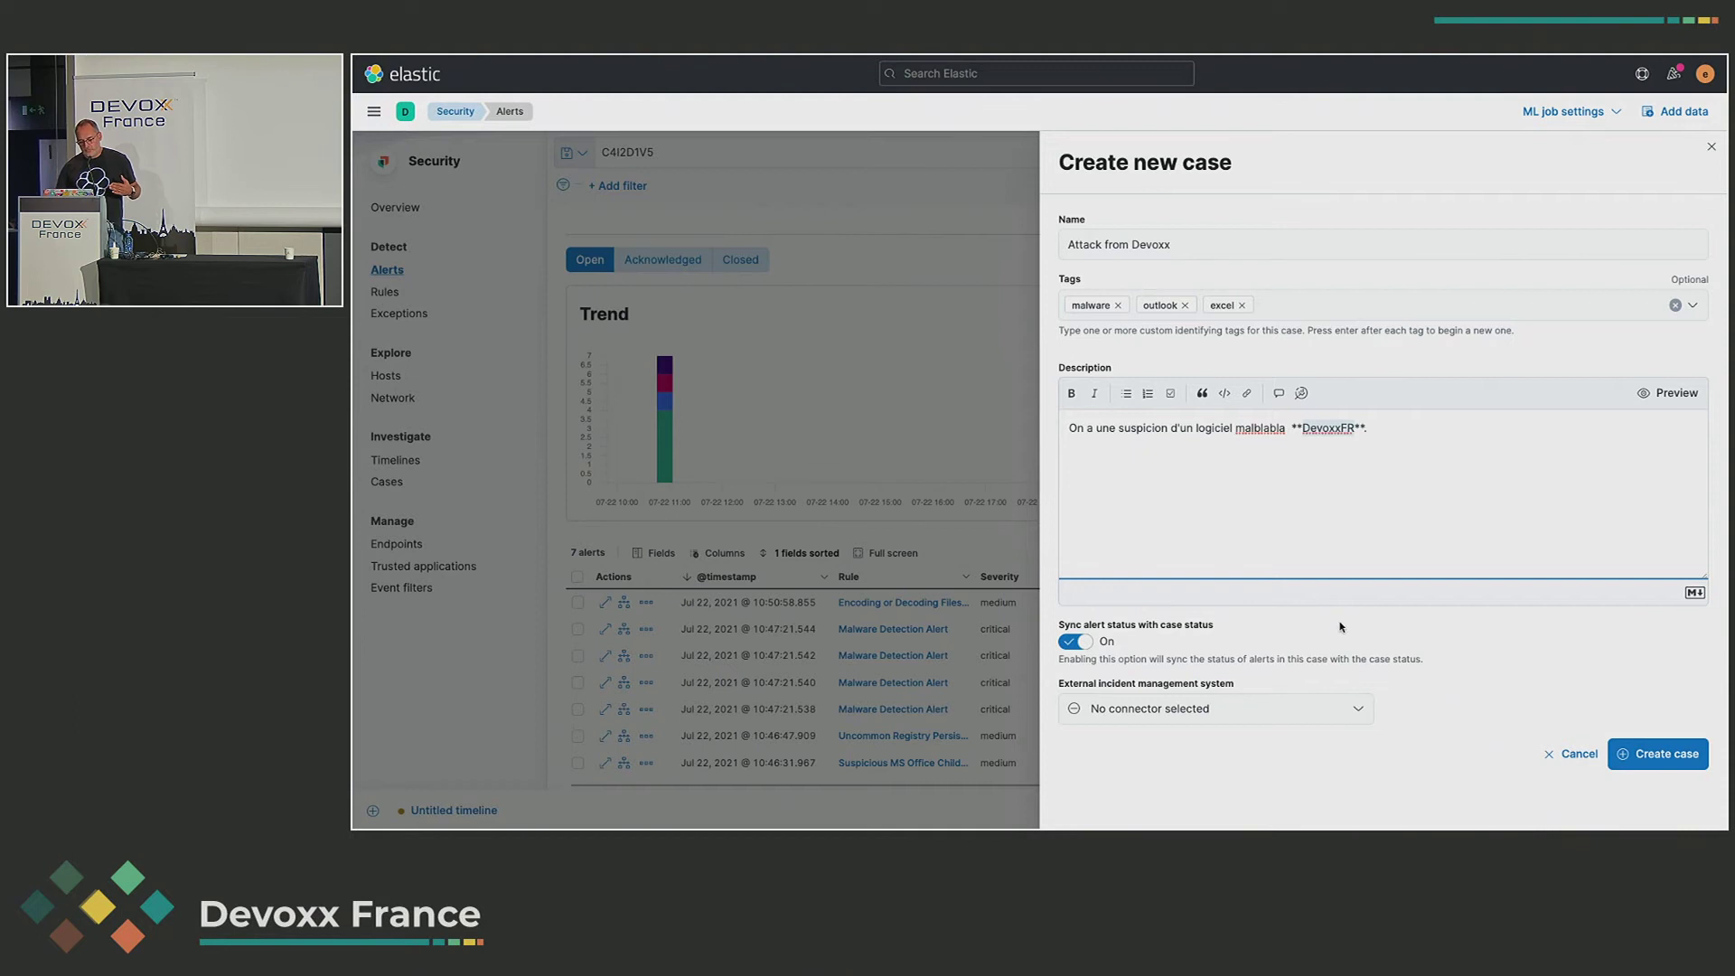
left_click(1273, 714)
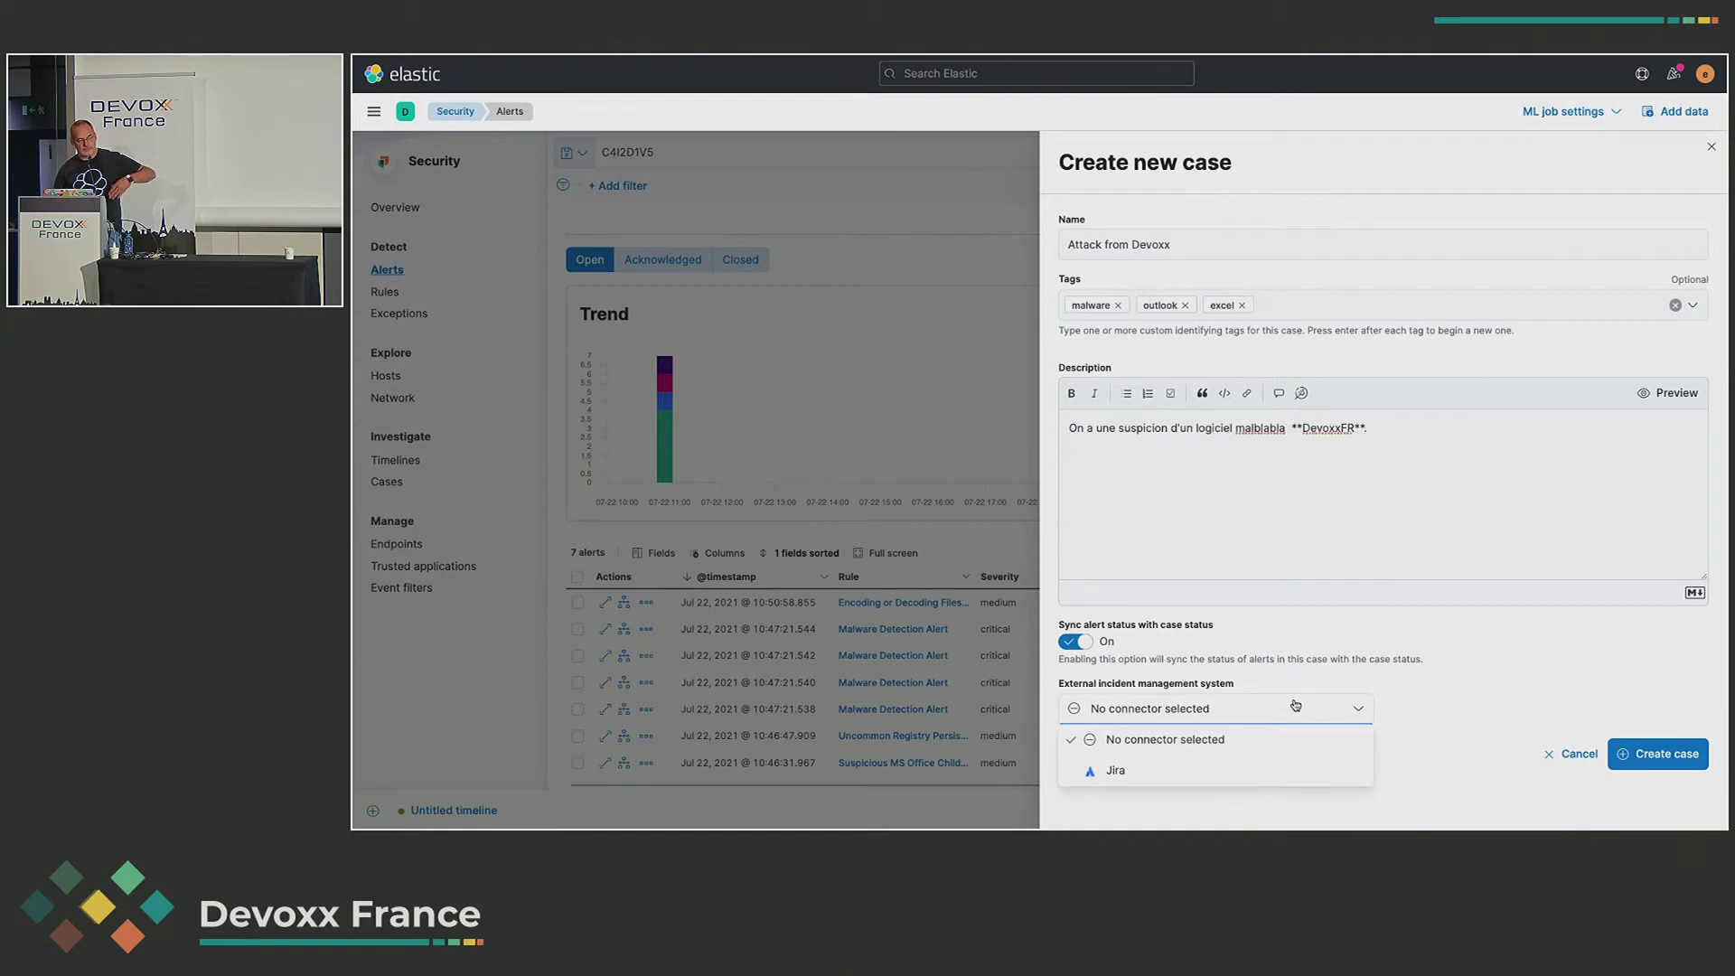
left_click(1438, 718)
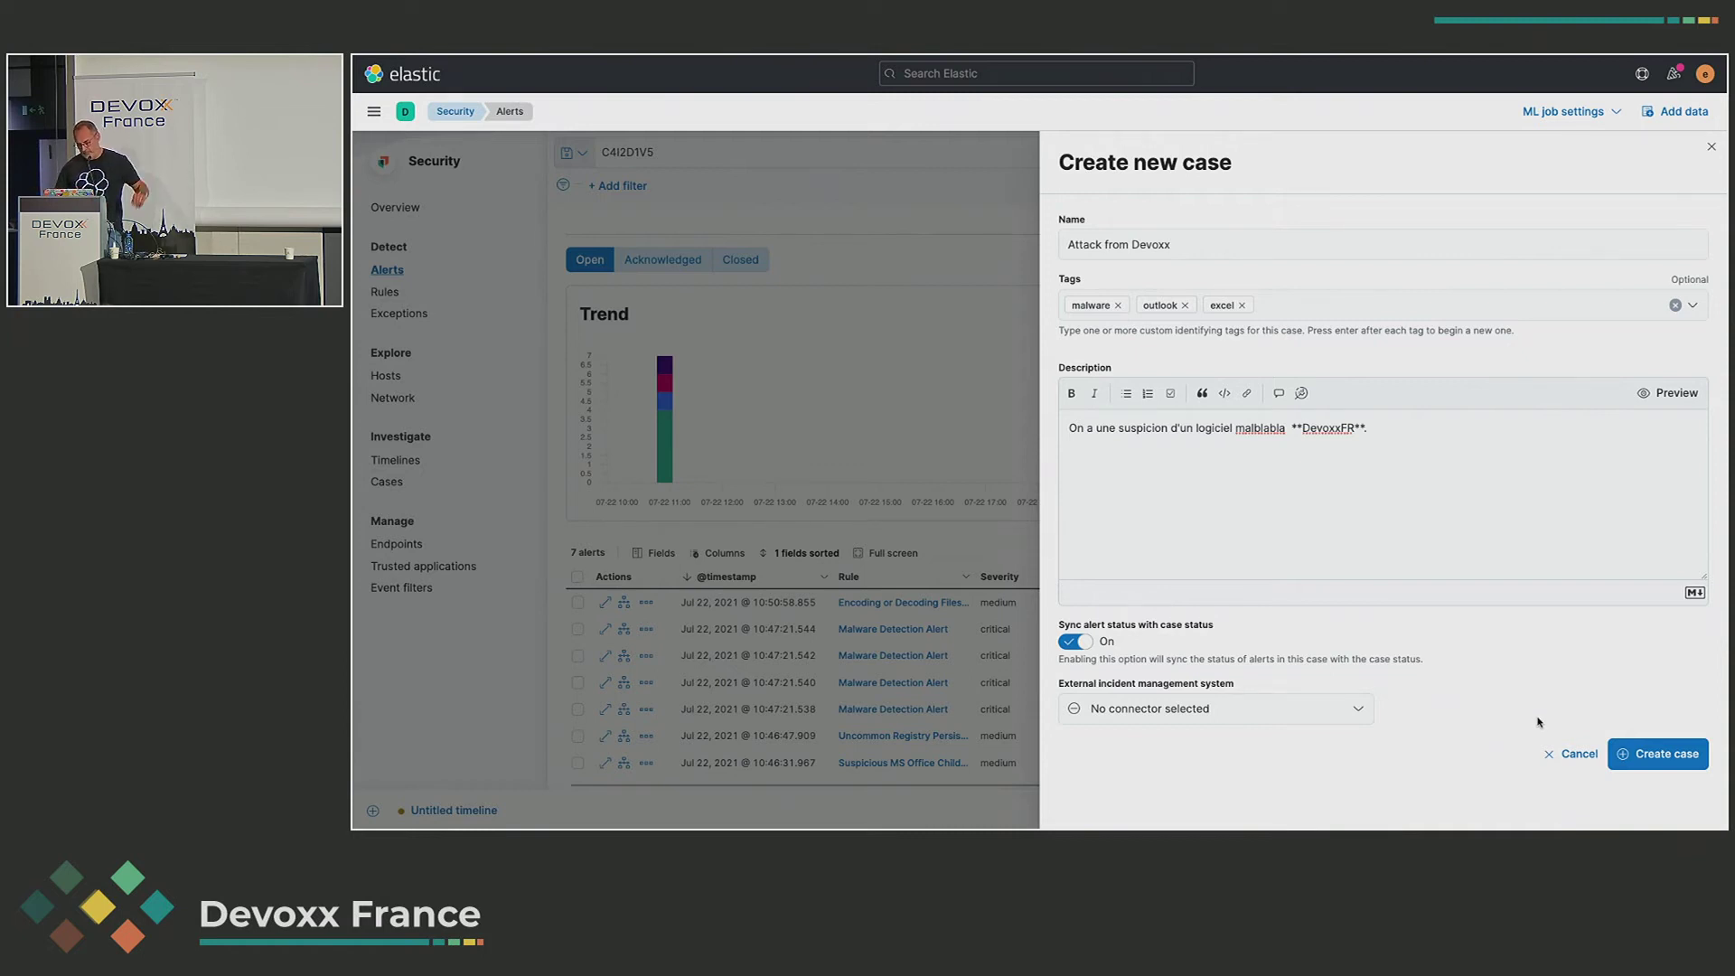
- Create the "Attack from Devoxx" case, open its page and dismiss the notification
left_click(1663, 754)
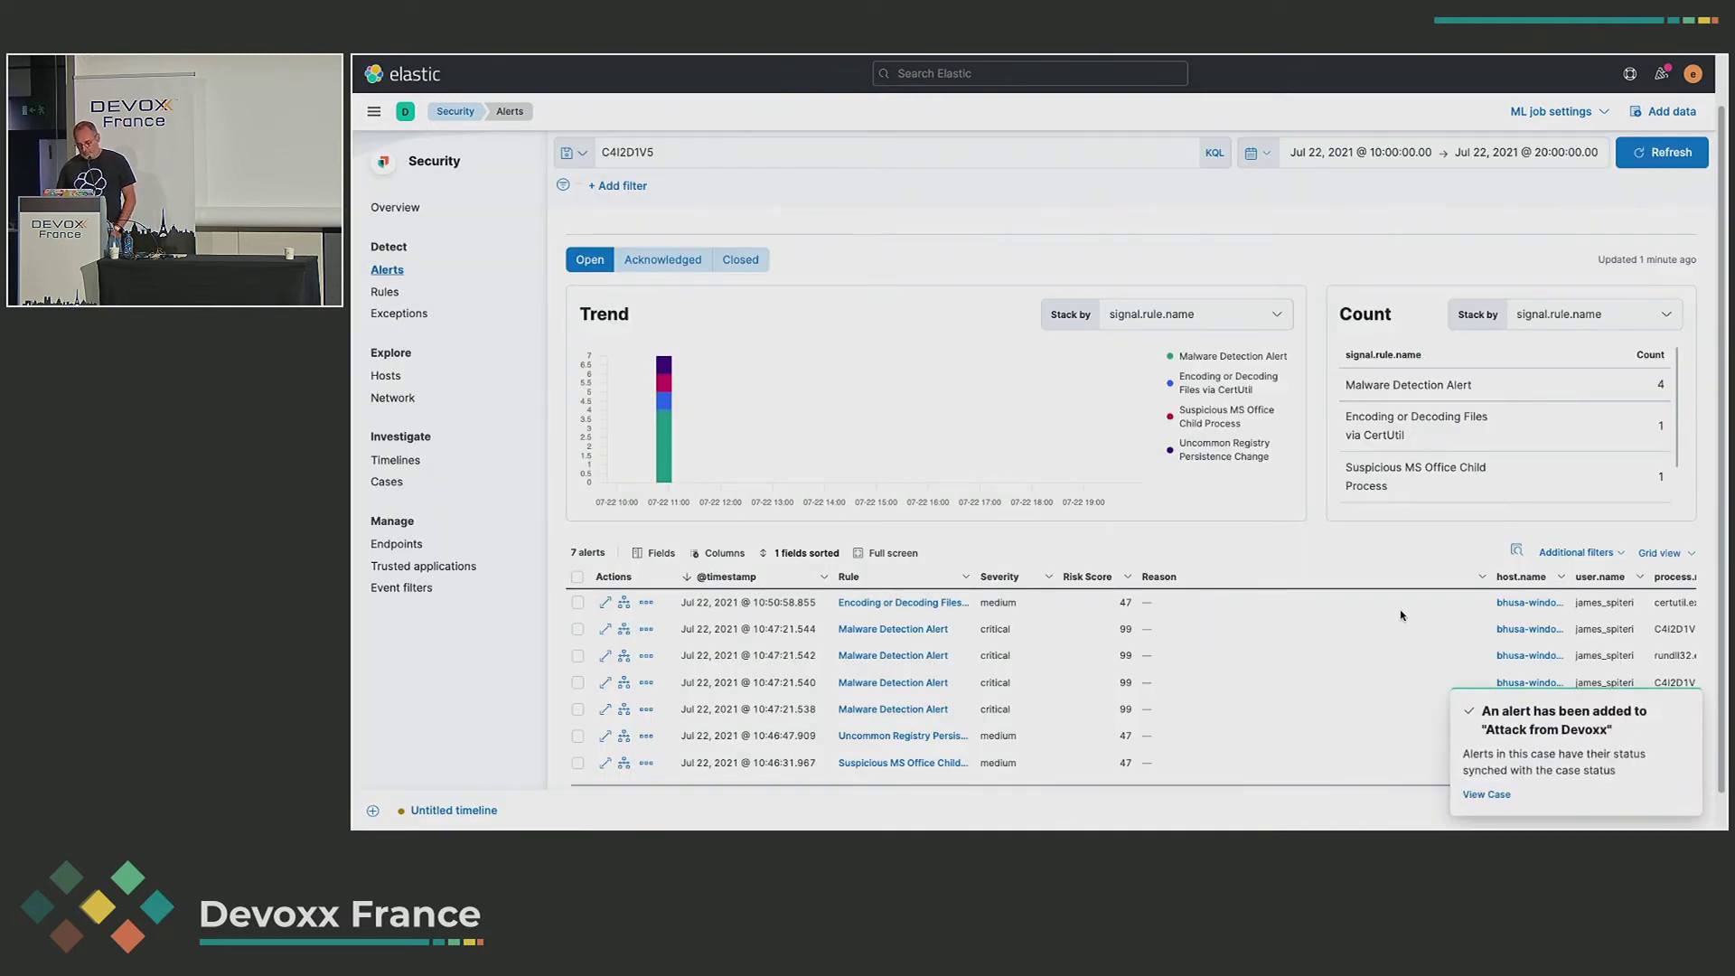
left_click(1485, 796)
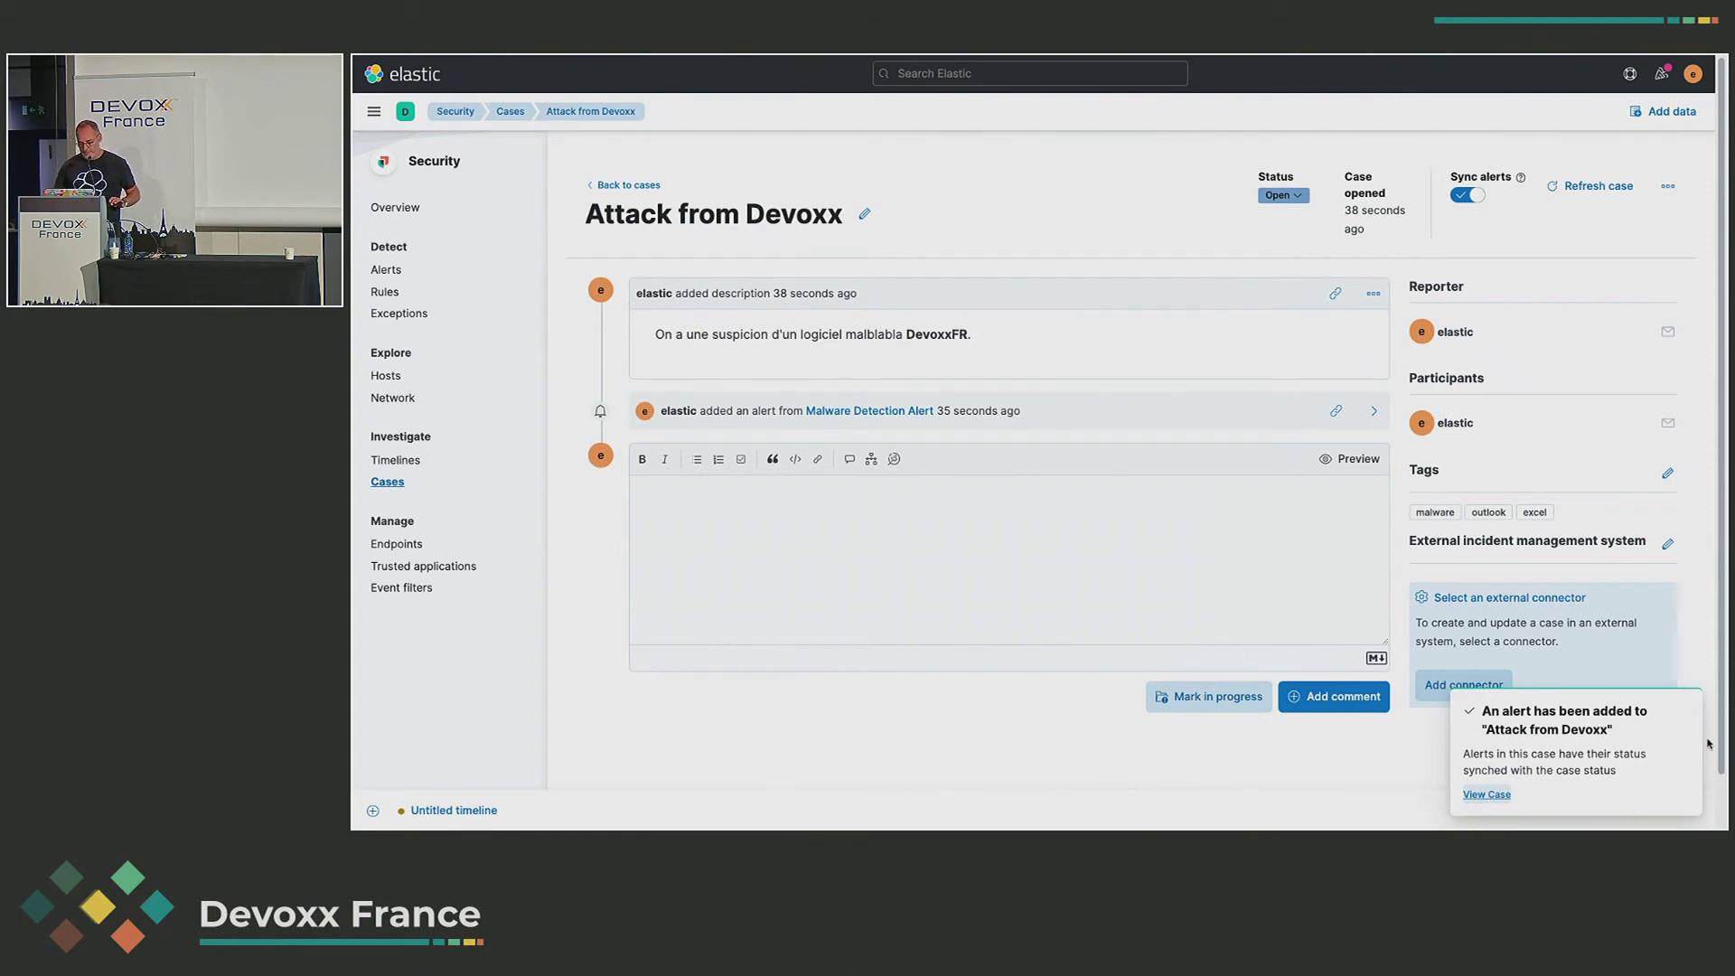
left_click(1685, 713)
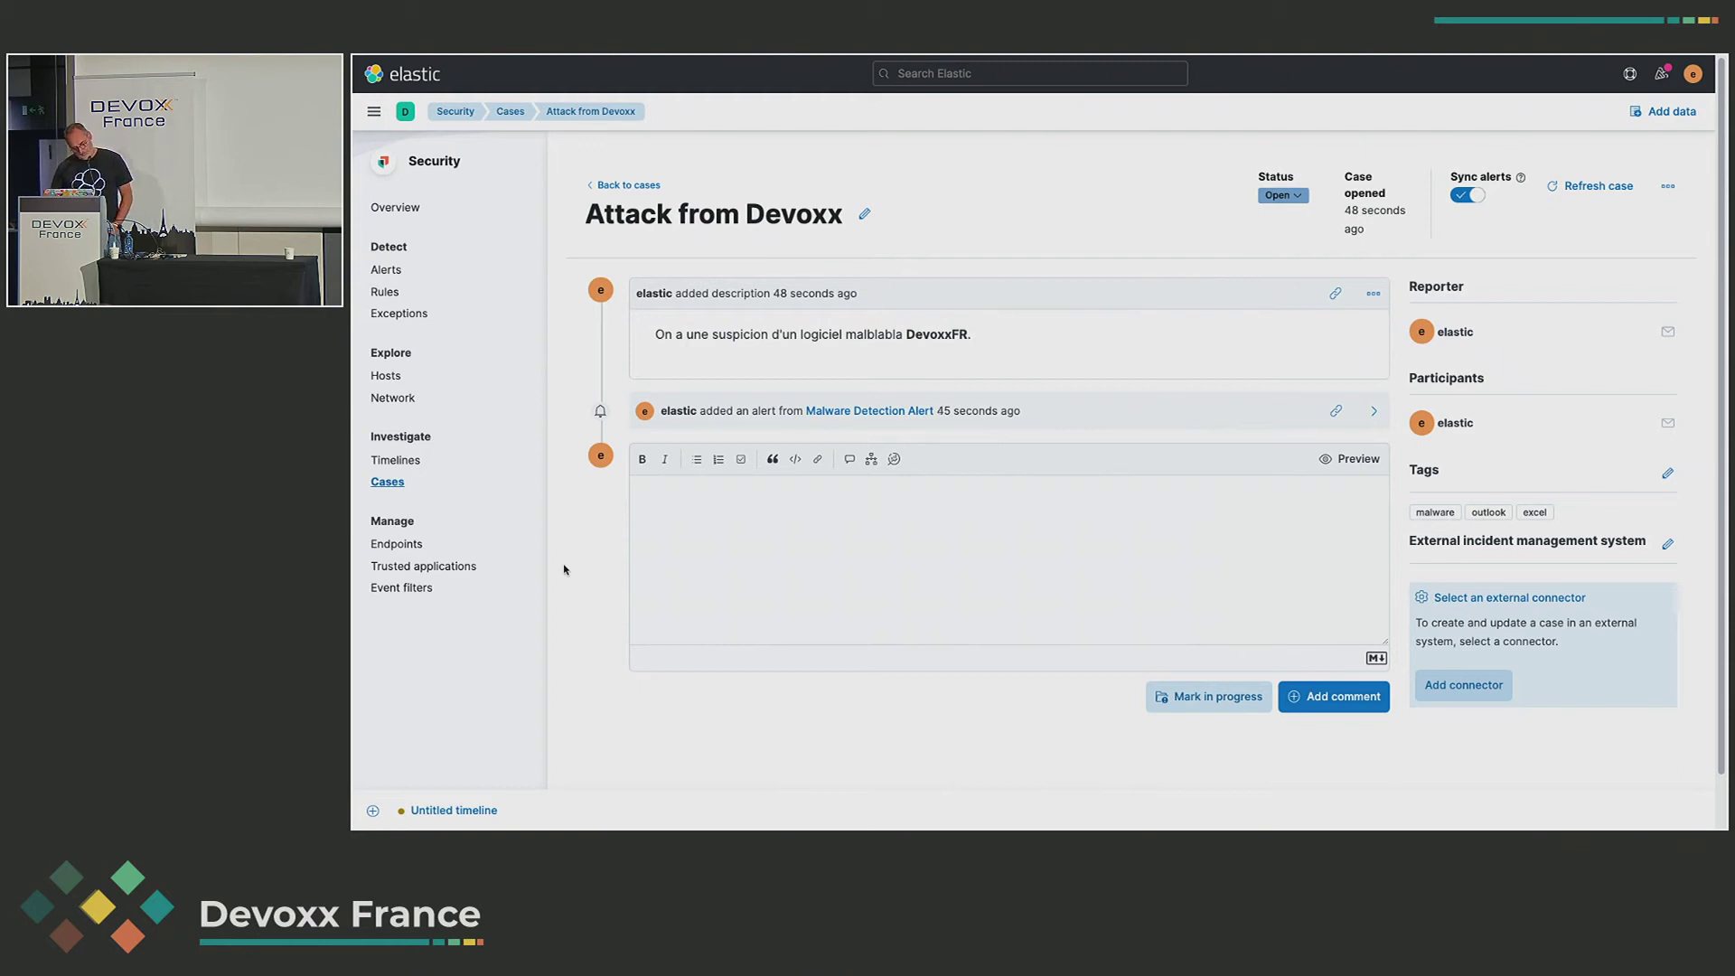
- Return to the security alerts and clear the C4I2D1V5 search query to list all alerts in the time range
left_click(407, 272)
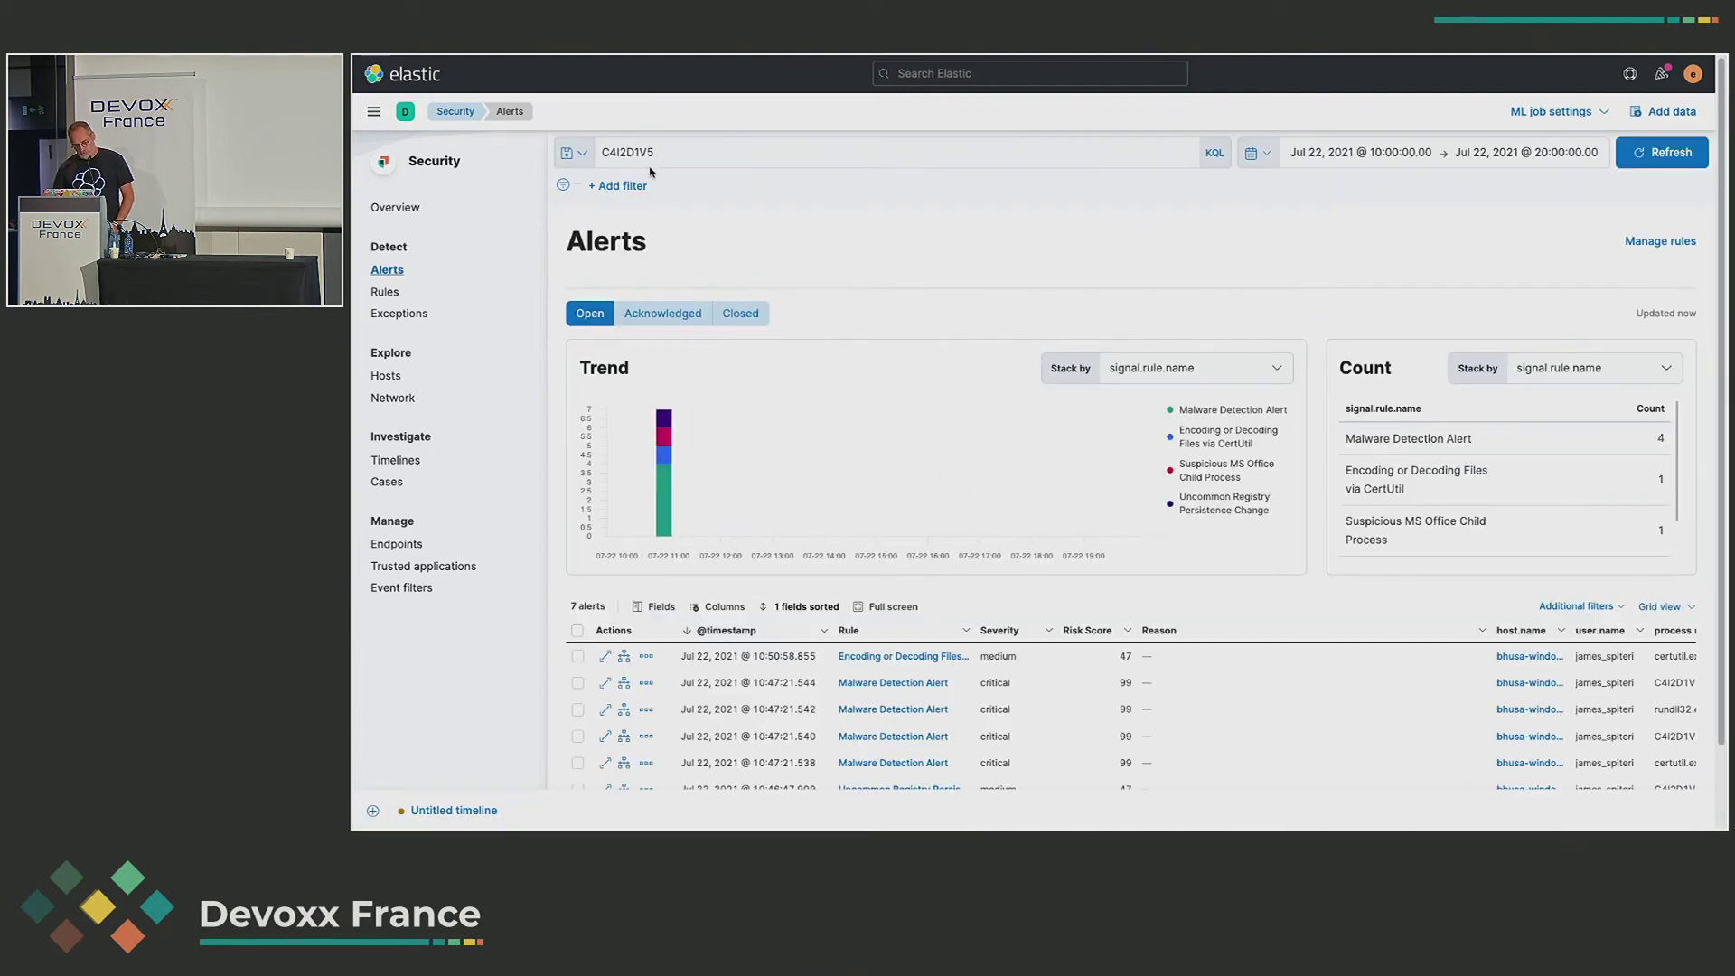
left_click(646, 154)
key("ctrl+a")
key("BackSpace")
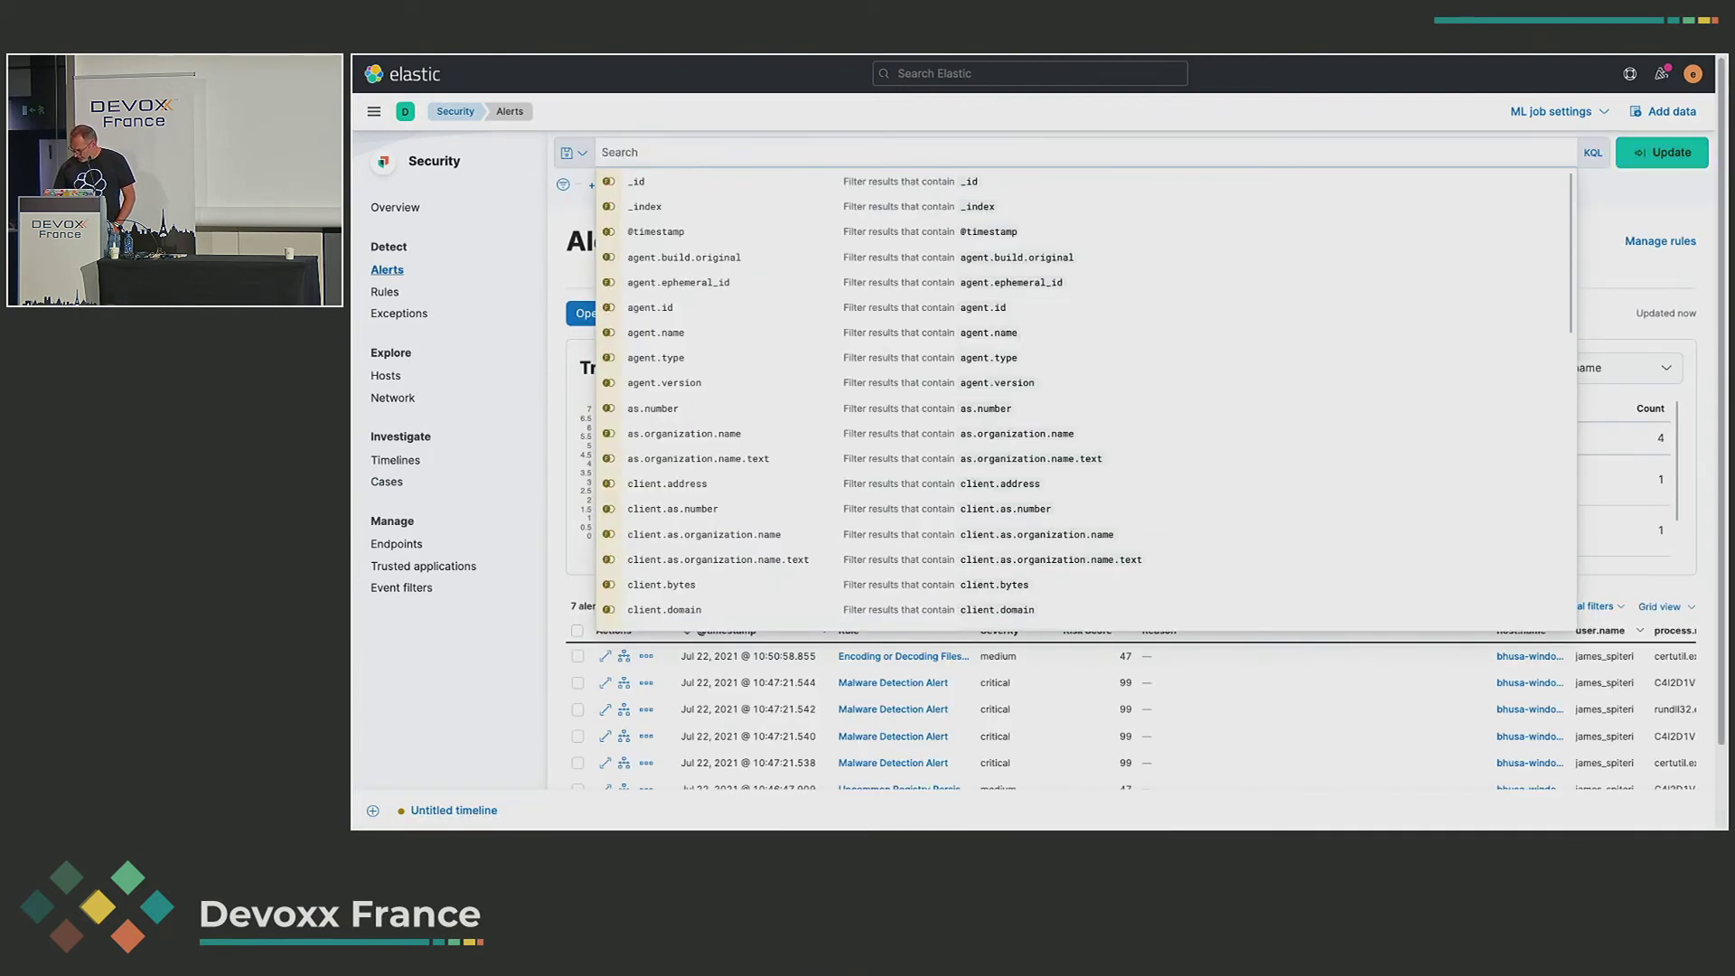
key("Return")
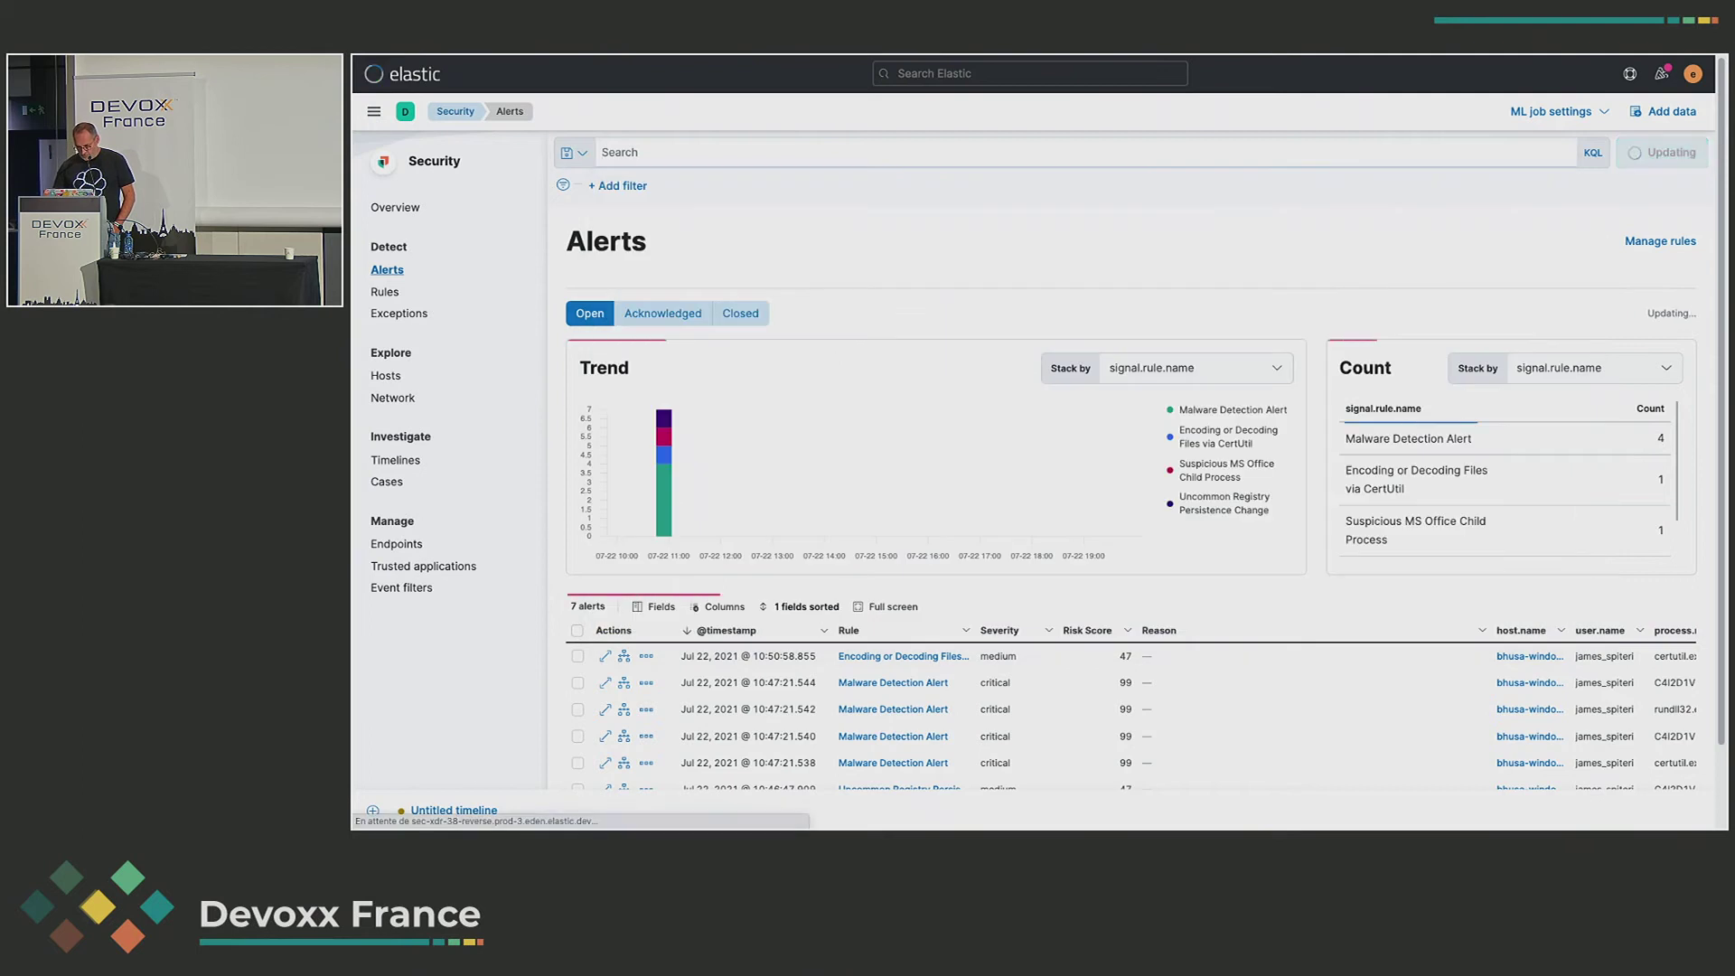
- Switch the alerts table from Grid view to Event rendered view and look through the event summaries
left_click(1661, 607)
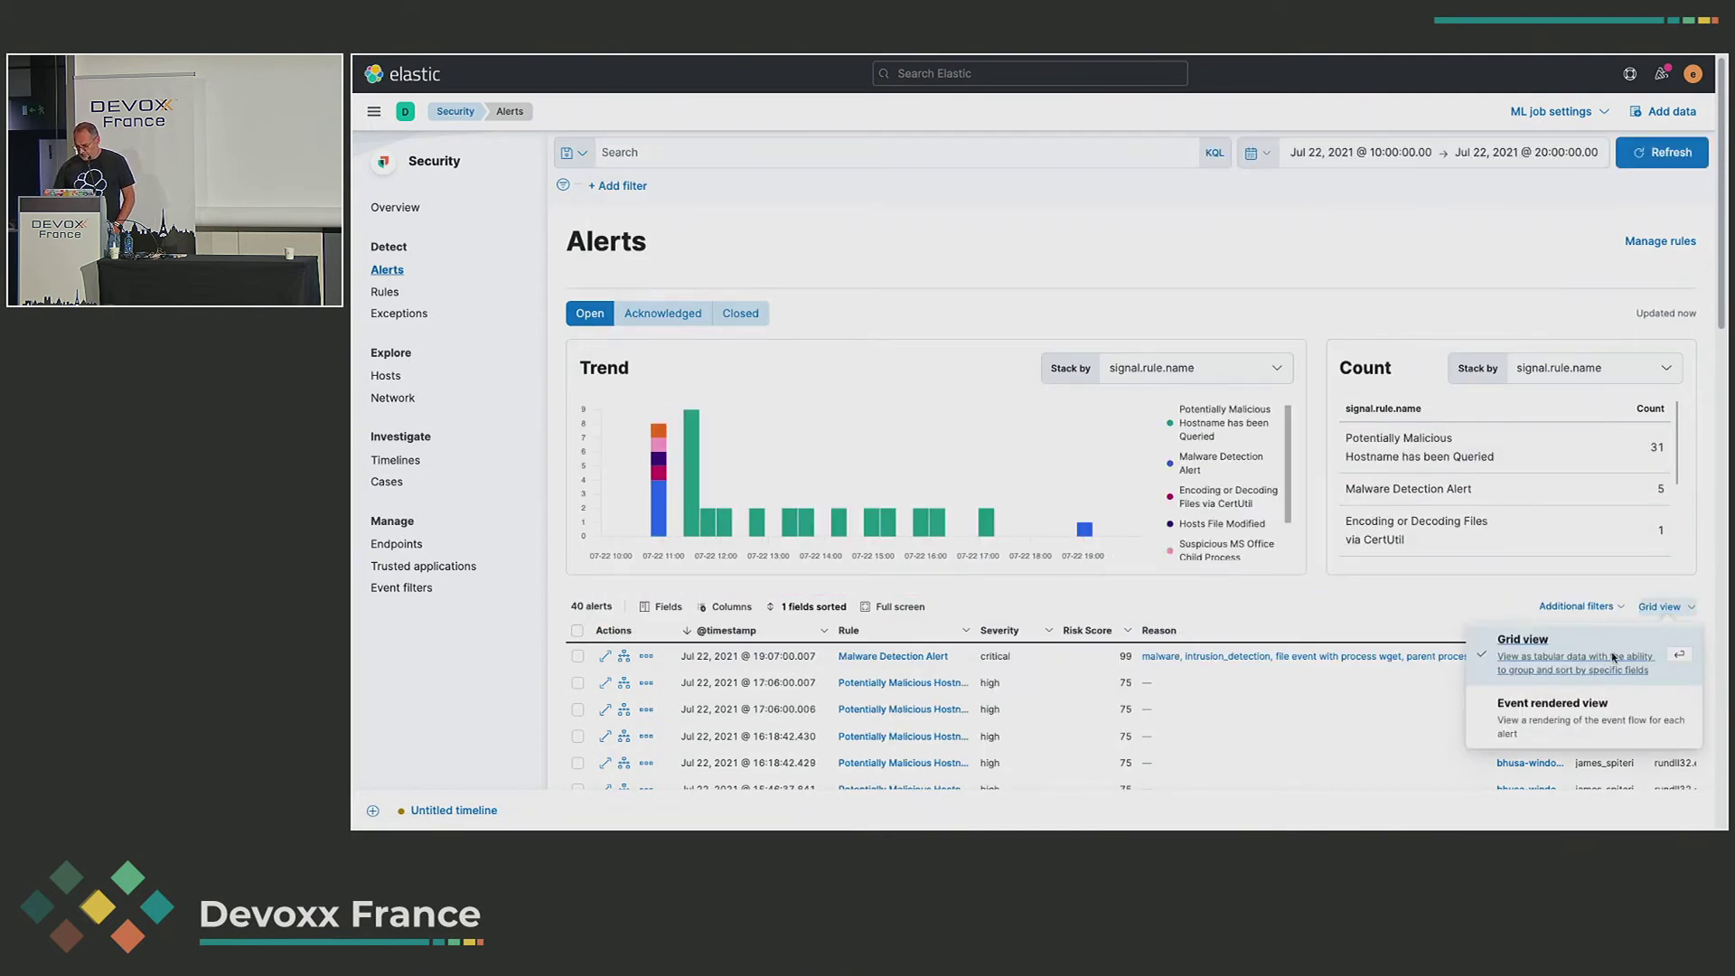
left_click(1568, 711)
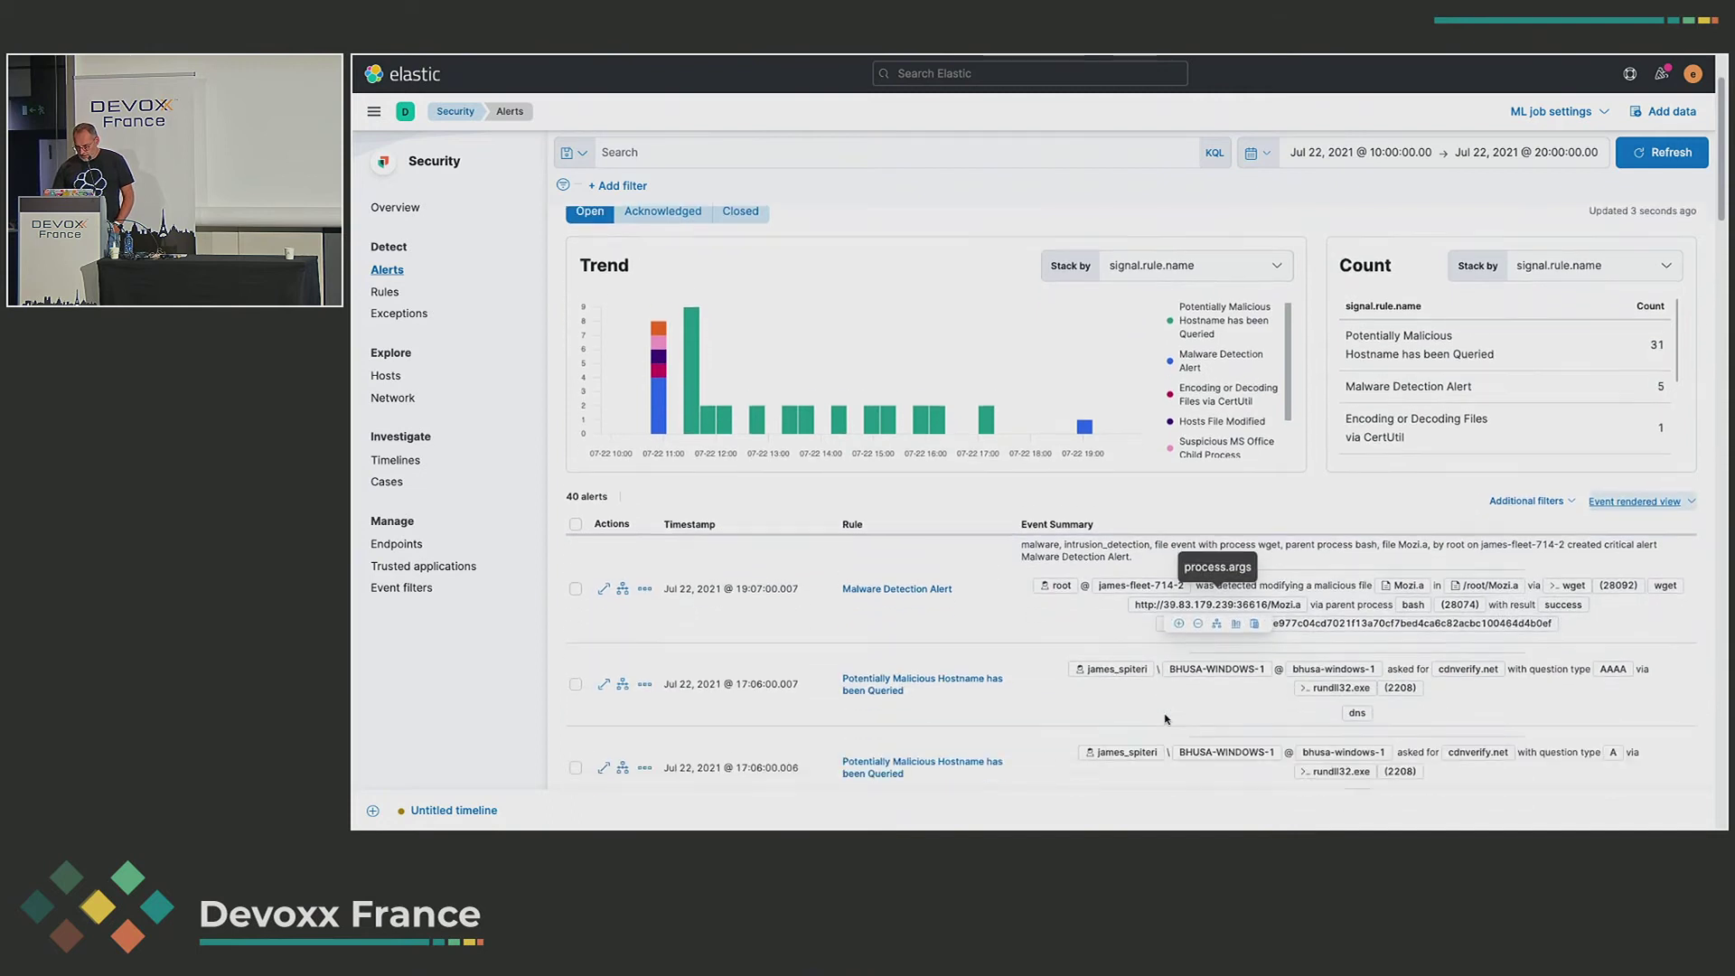
scroll(1166, 718, "down", 3)
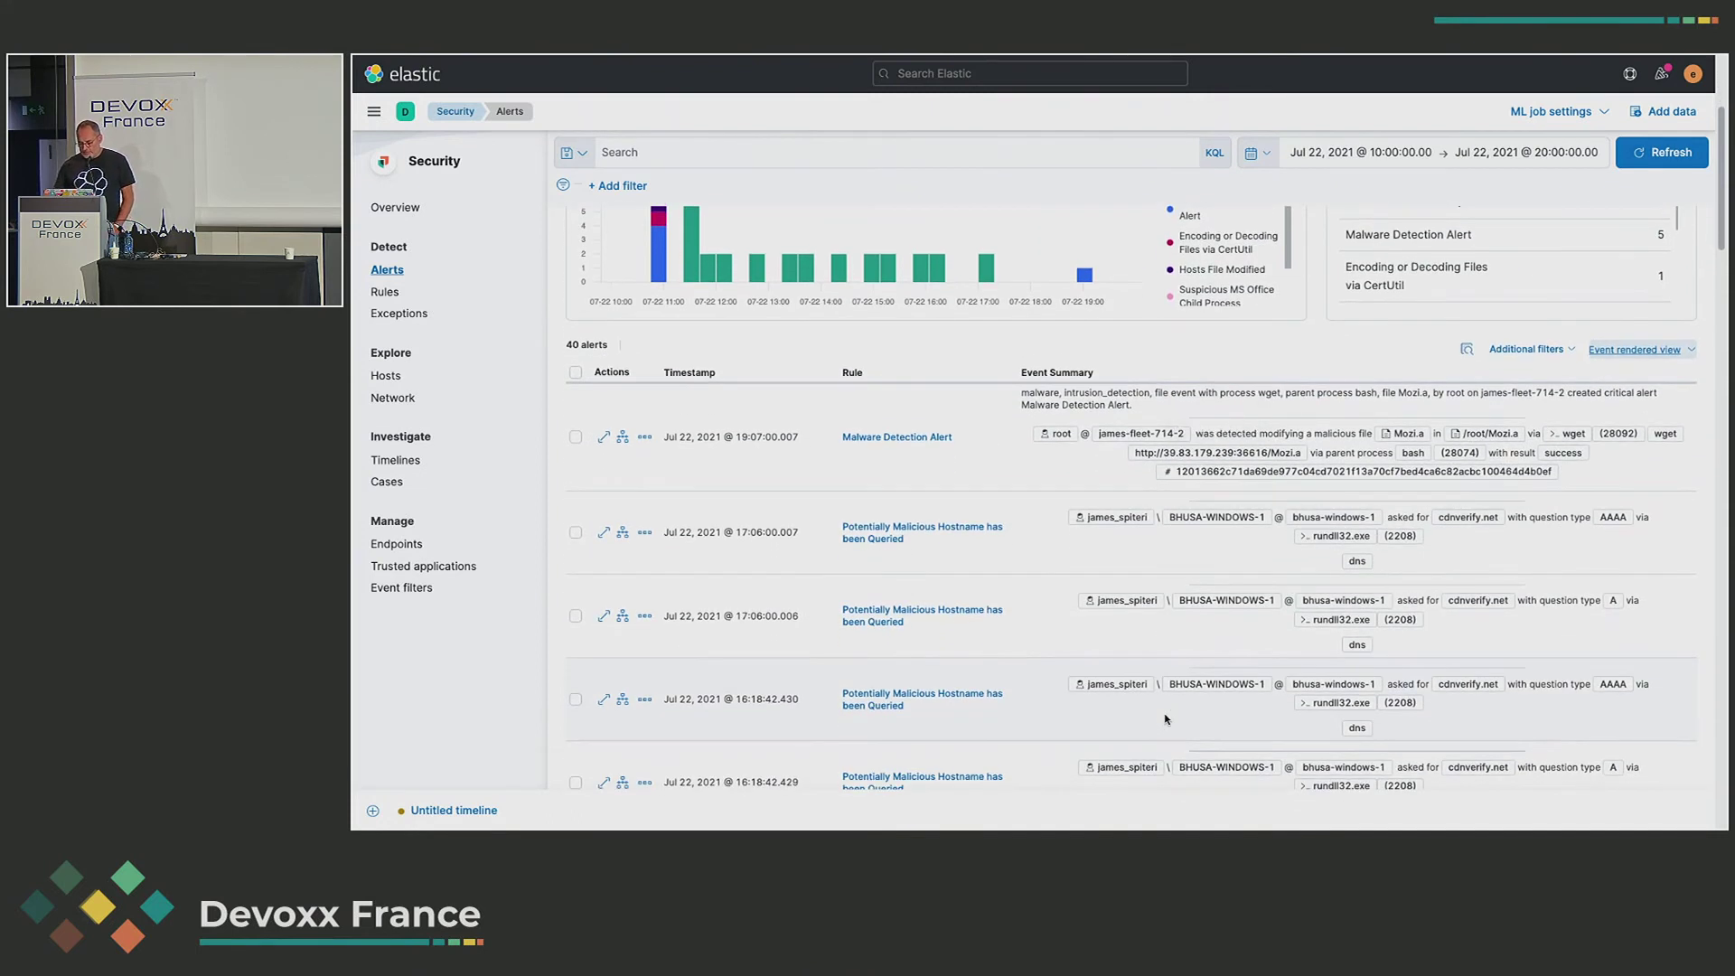
- Add cdnverify.net from the 17:06:00.007 alert to the timeline investigation and open the timeline's query results
mouse_move(1451, 522)
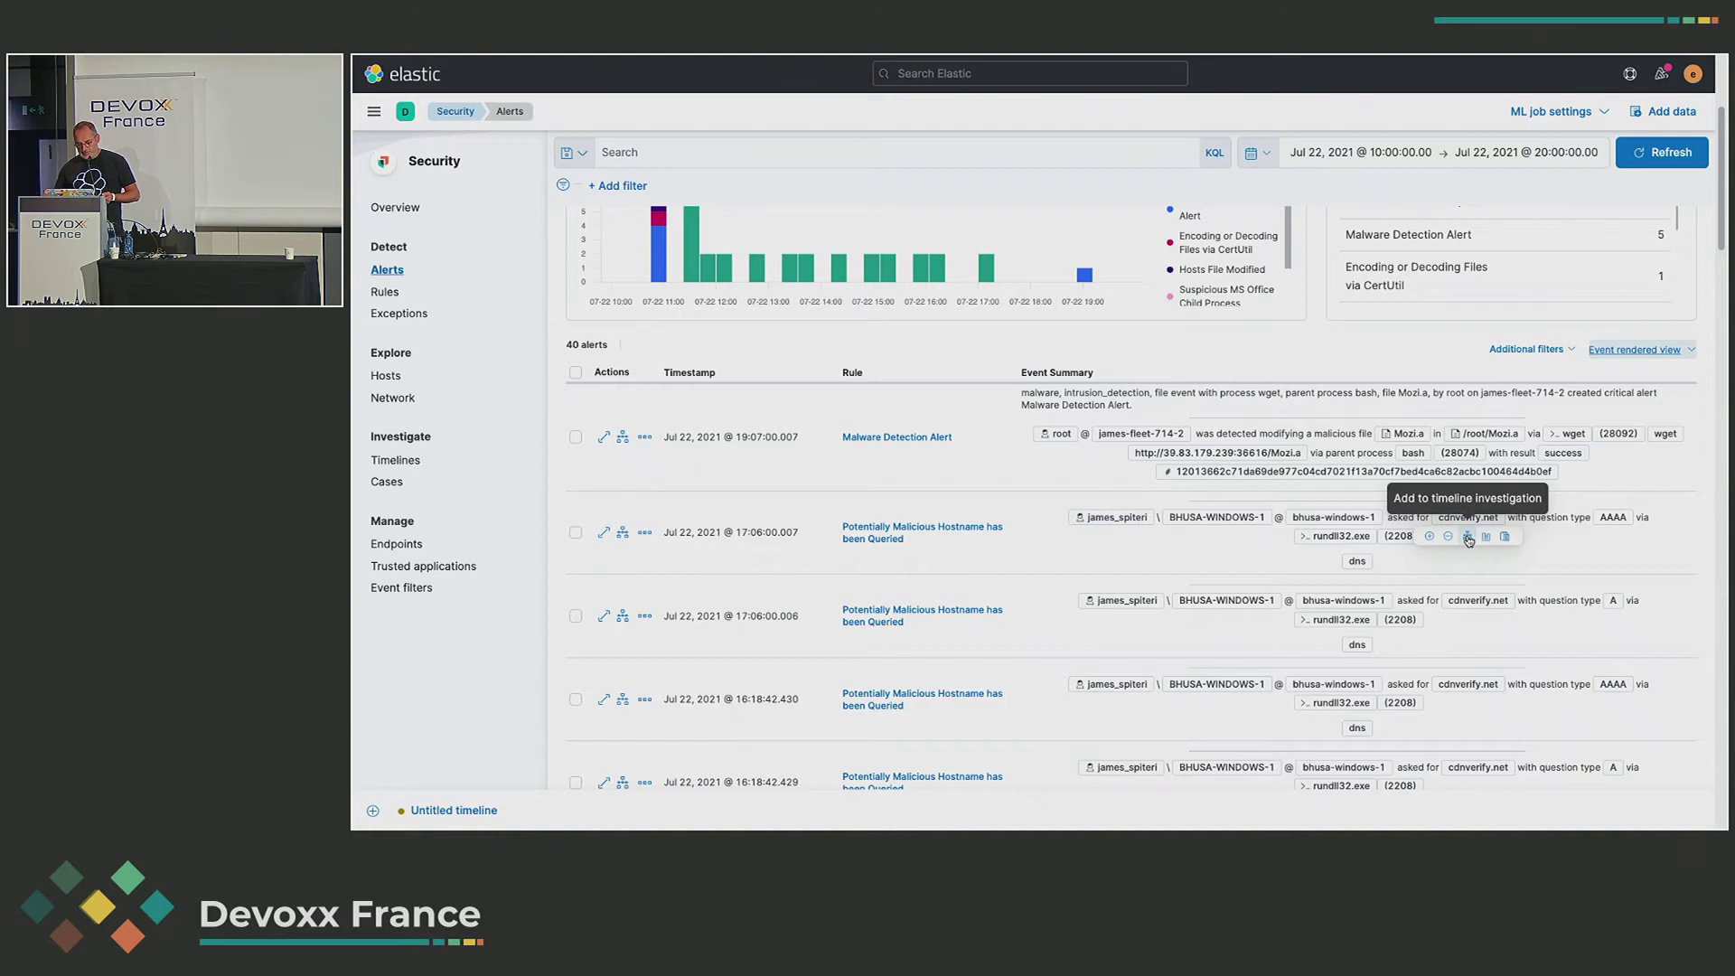
left_click(1468, 537)
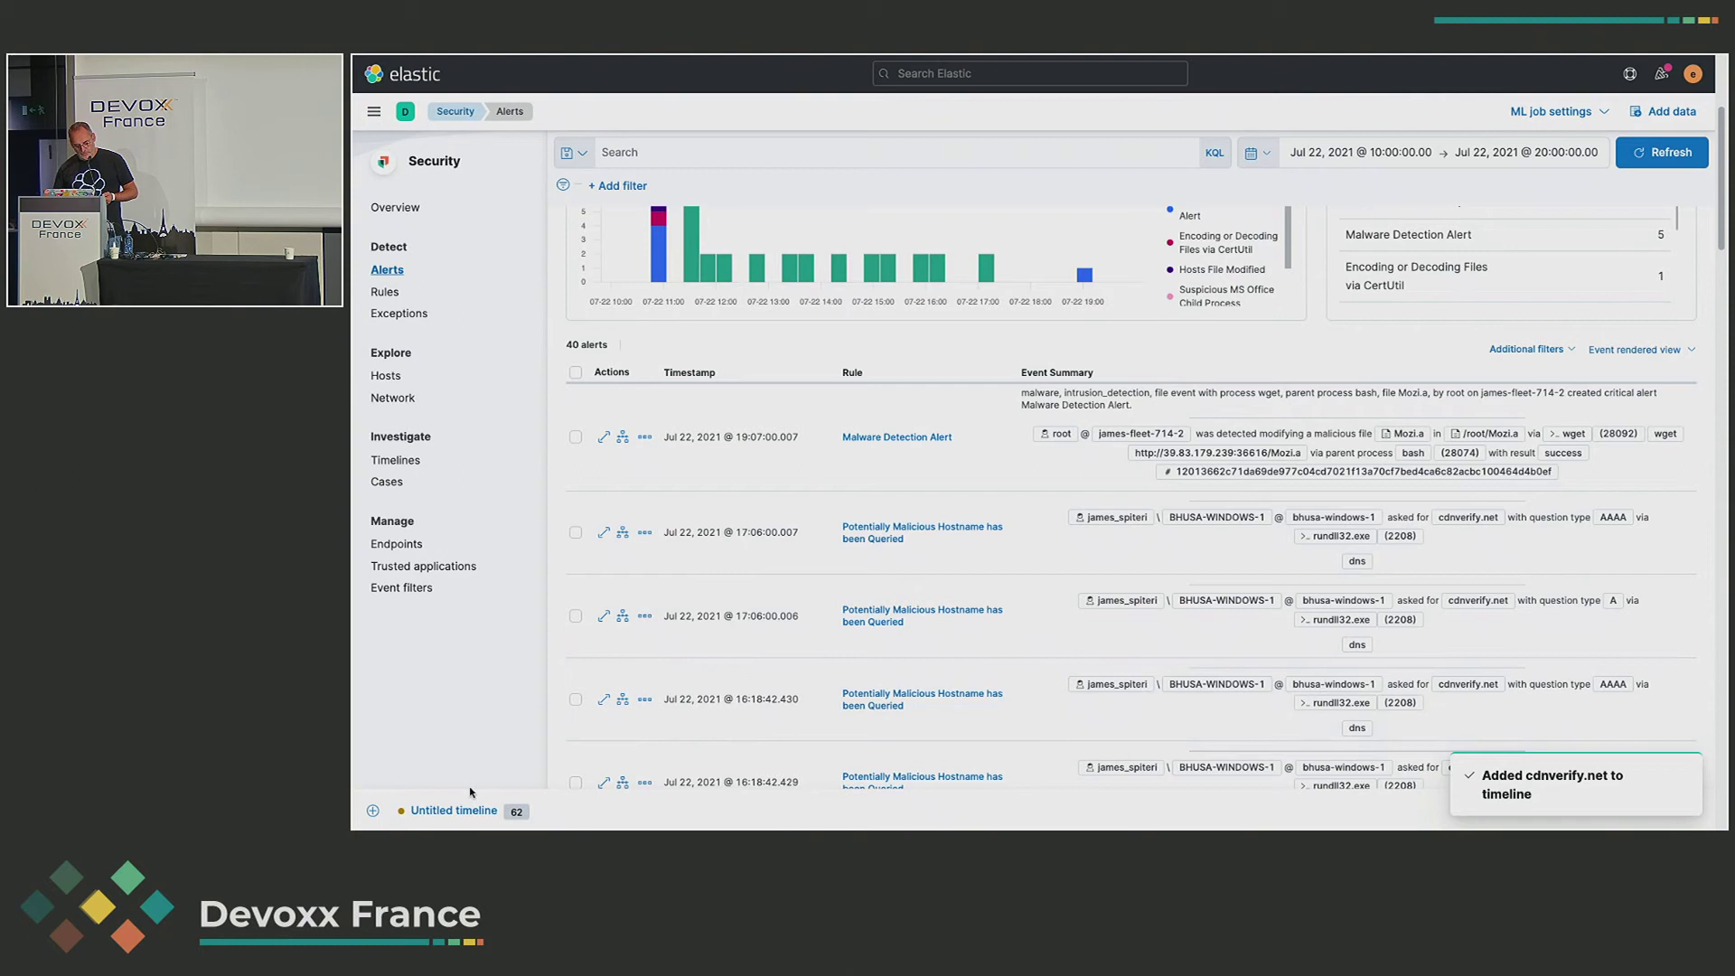
left_click(452, 811)
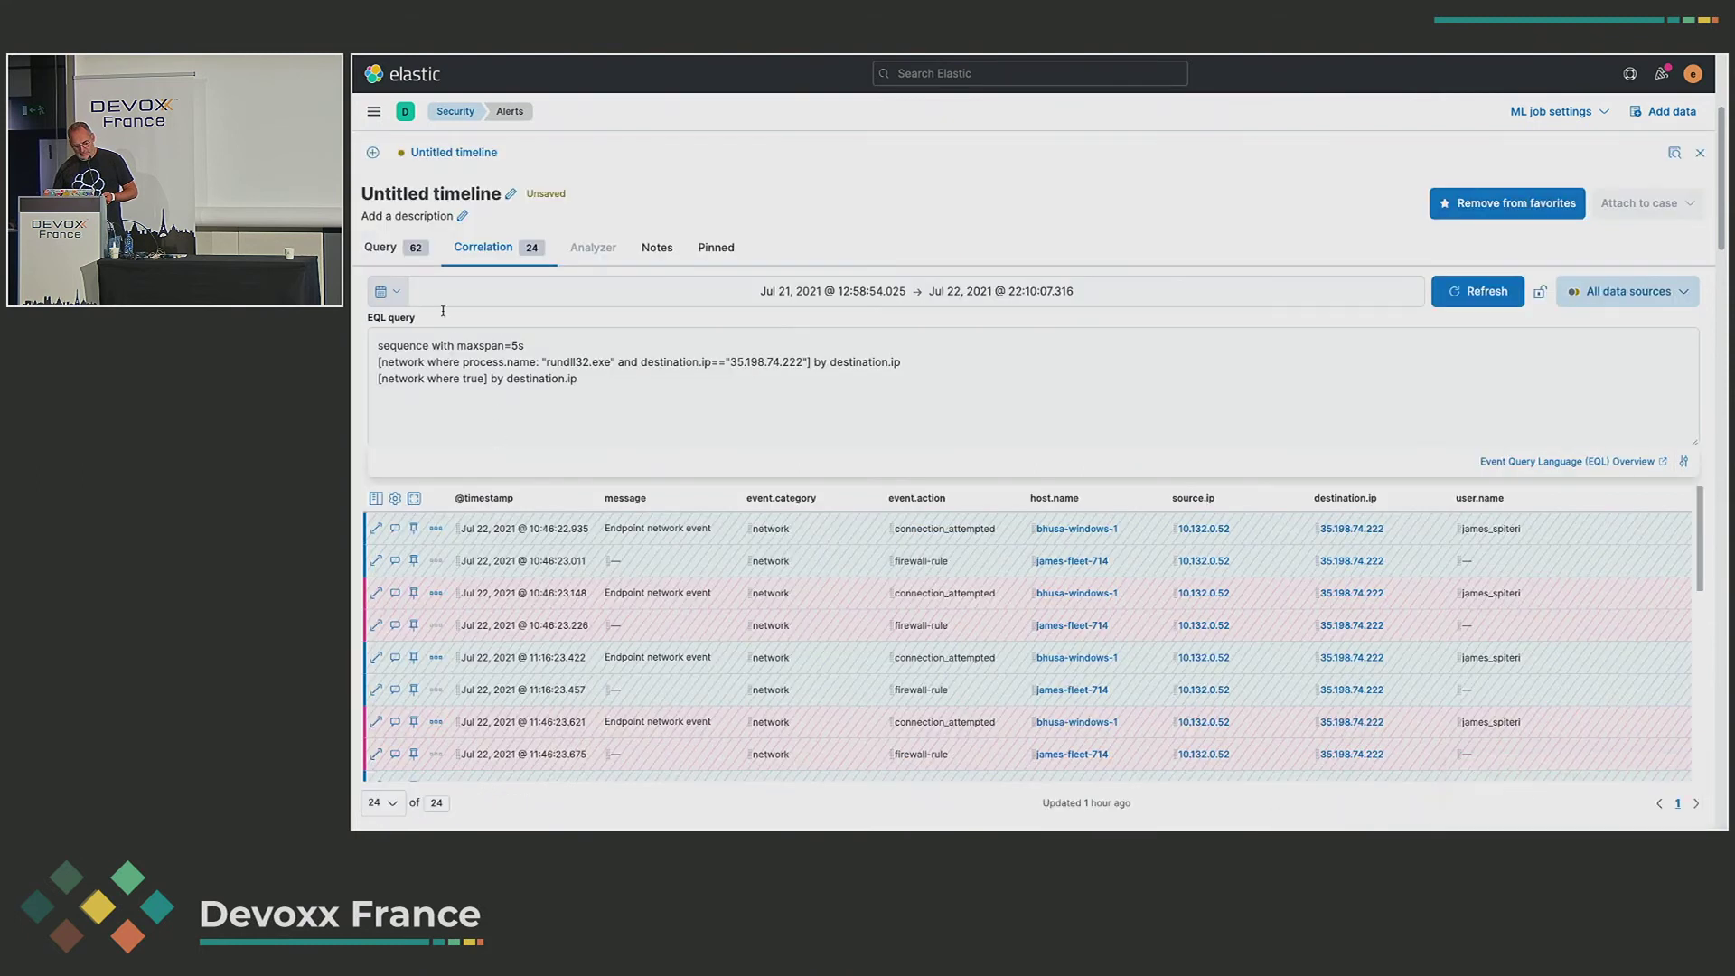
left_click(395, 253)
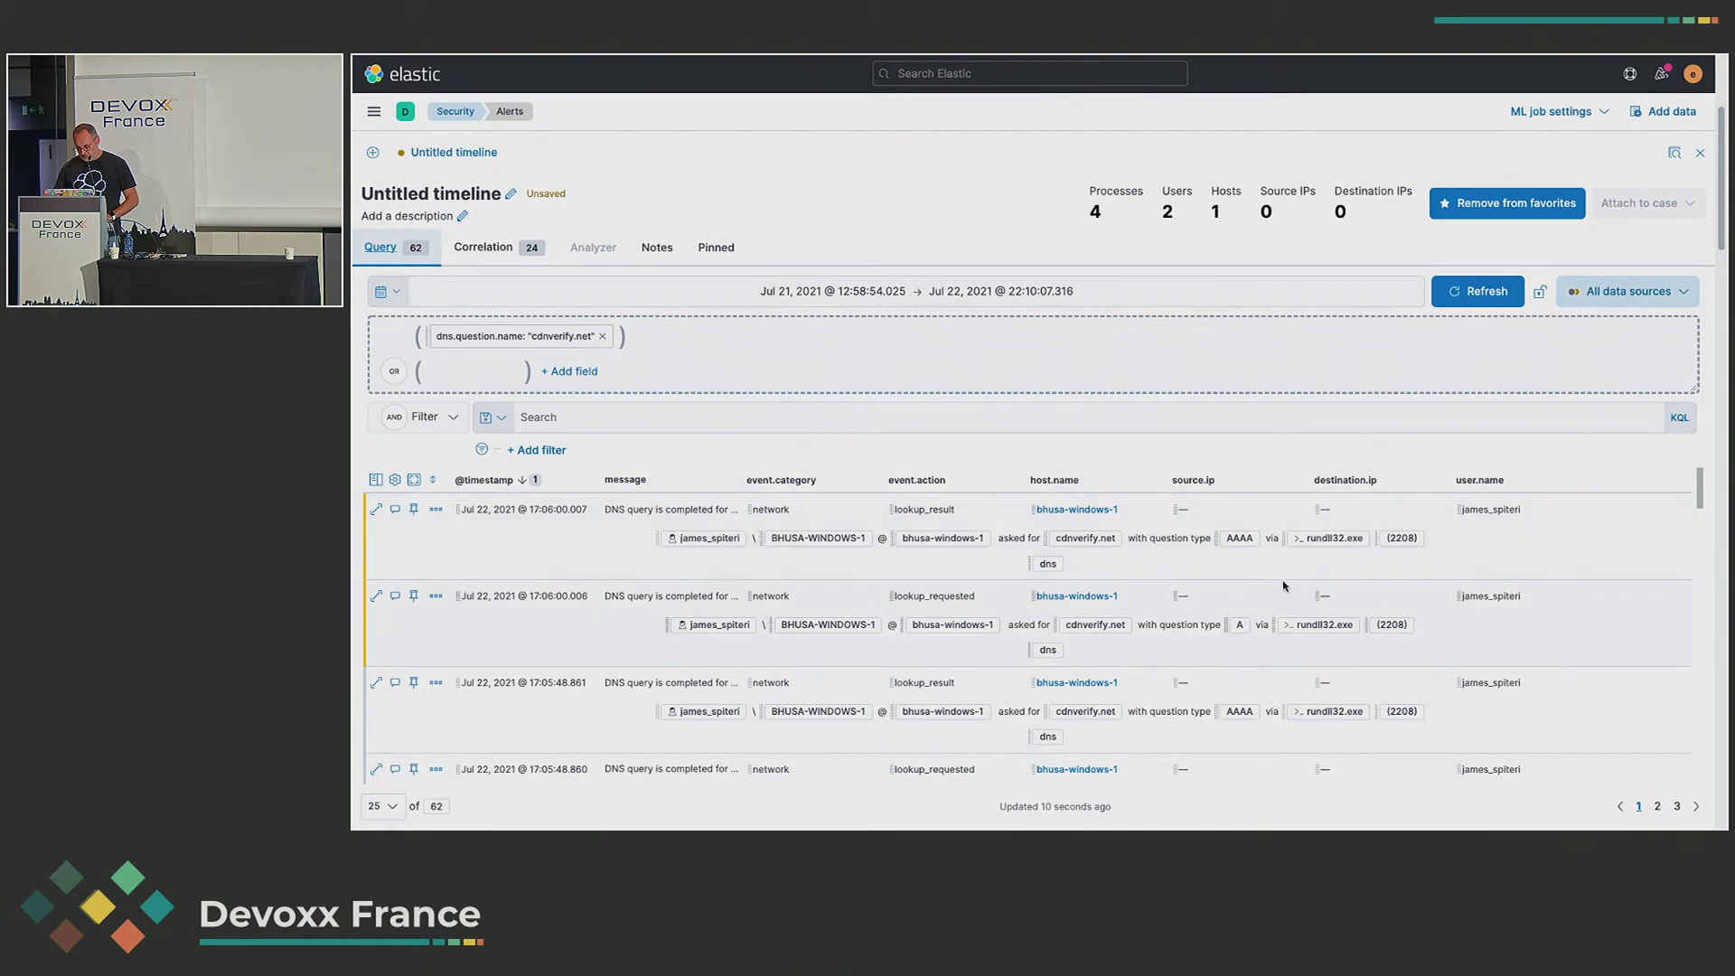
- Add the DNS question type AAAA as an AND condition beside cdnverify.net in the timeline query and exclude its results
mouse_move(1311, 539)
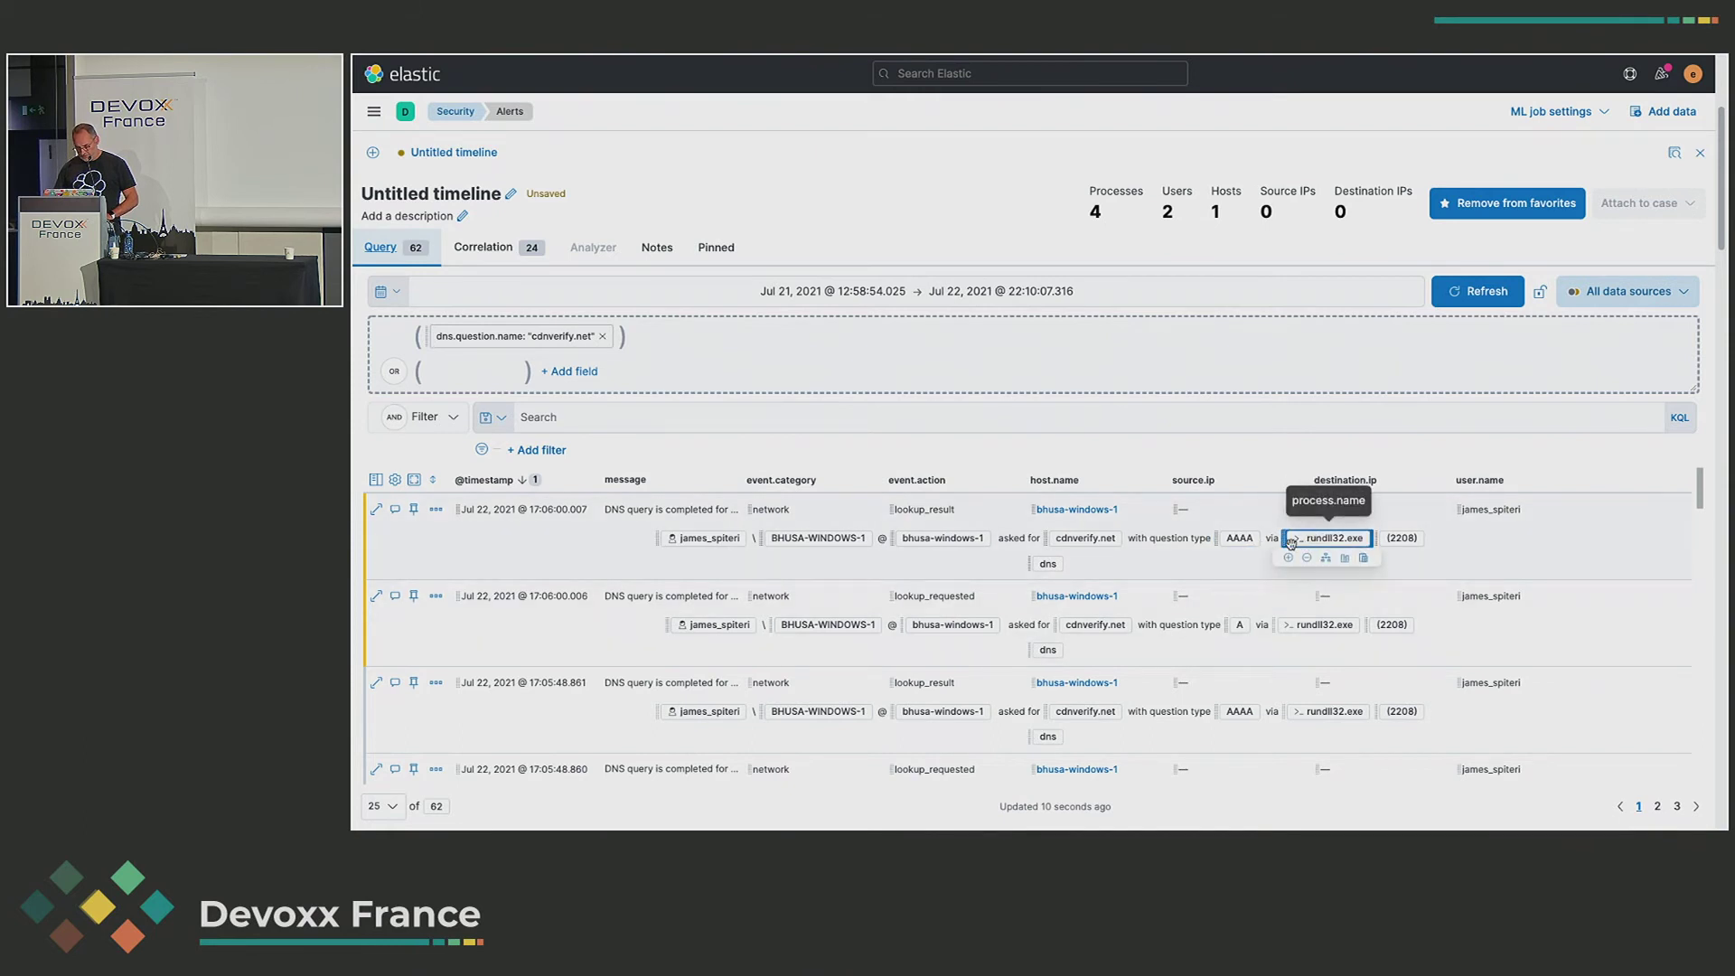
mouse_move(1226, 539)
left_click_drag(1227, 539, 644, 336)
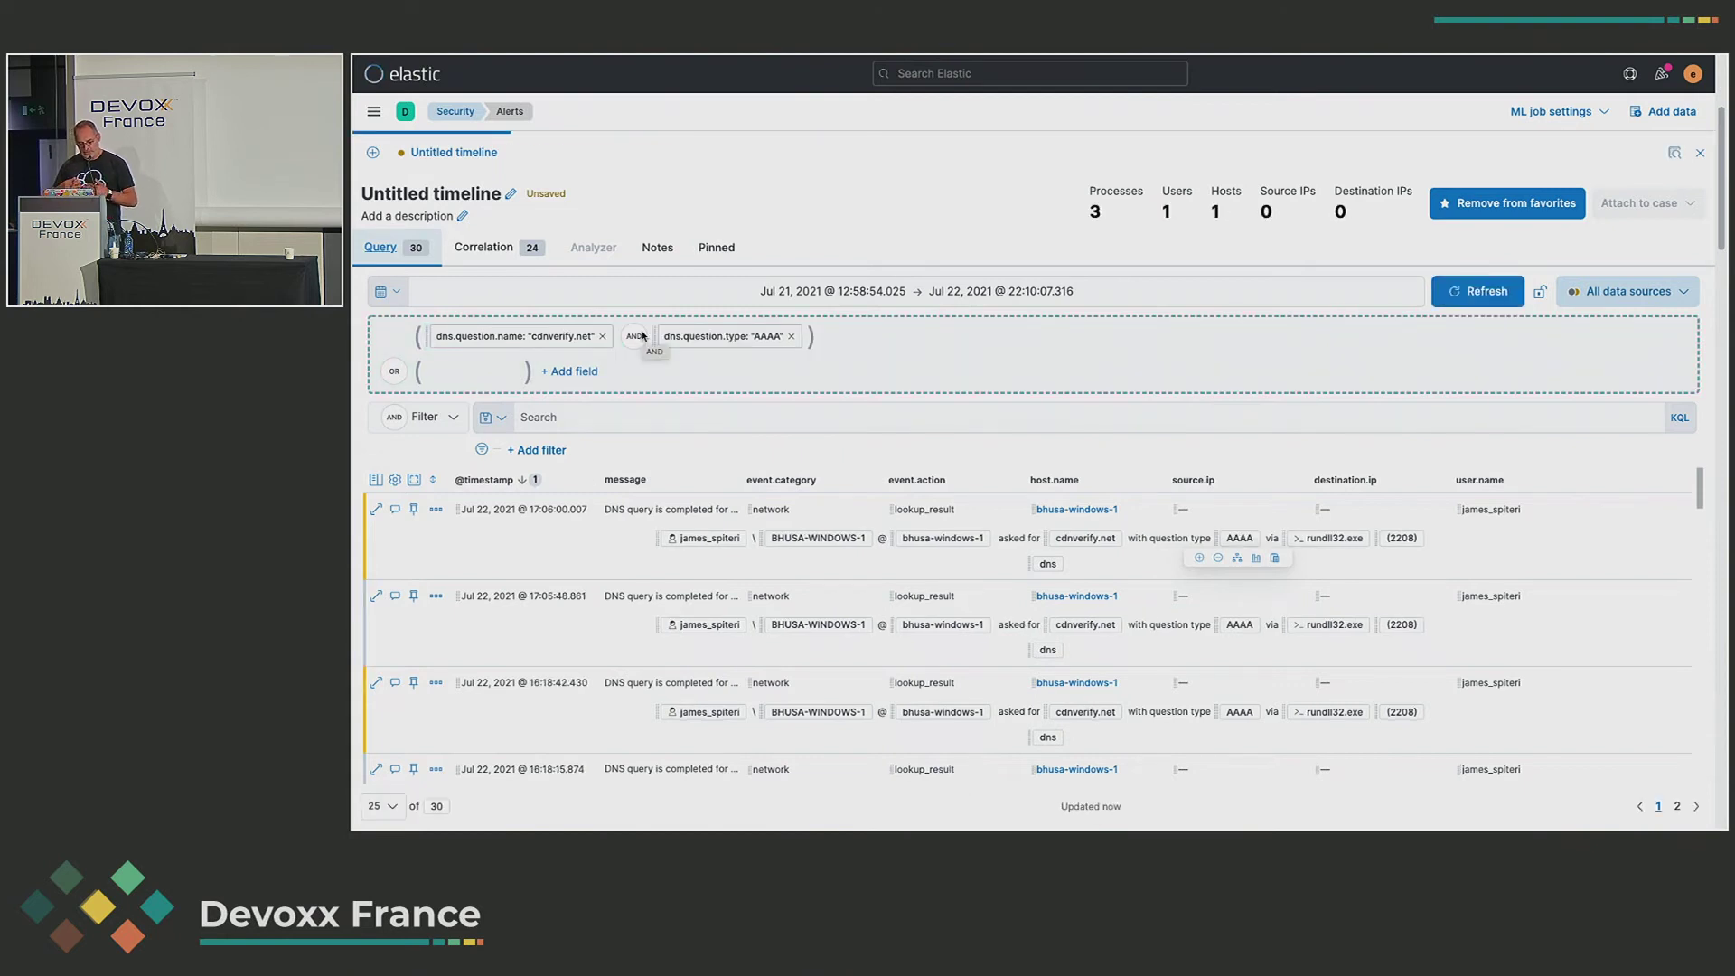
left_click(707, 338)
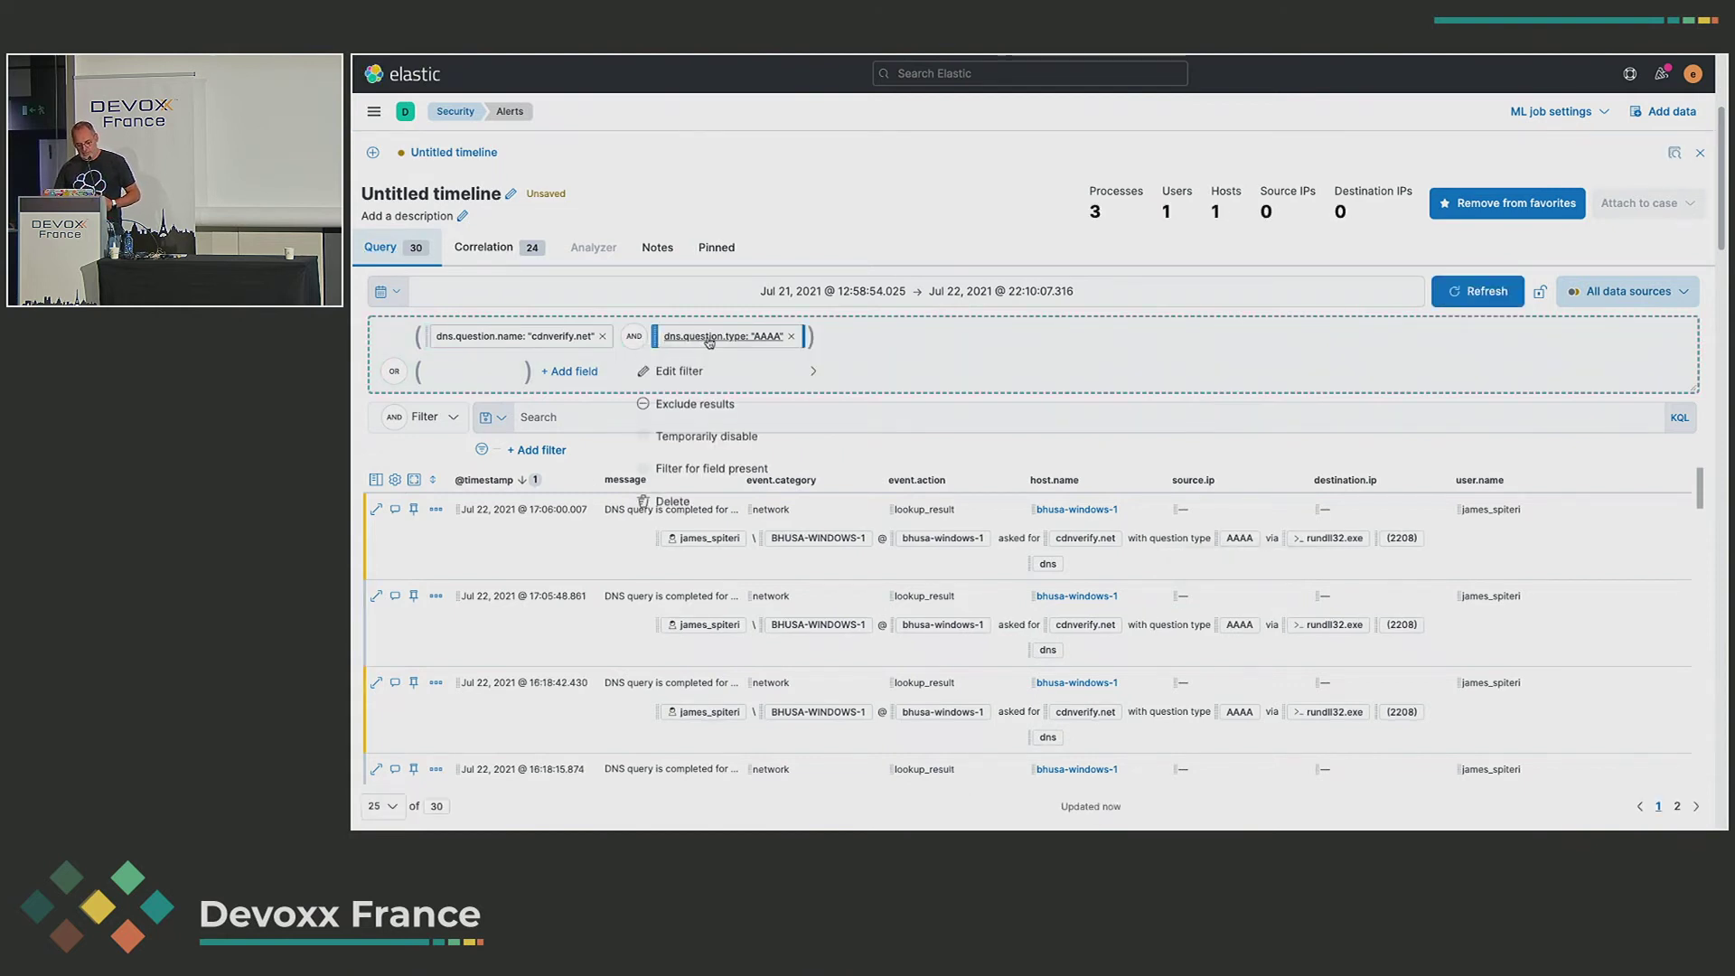
left_click(689, 402)
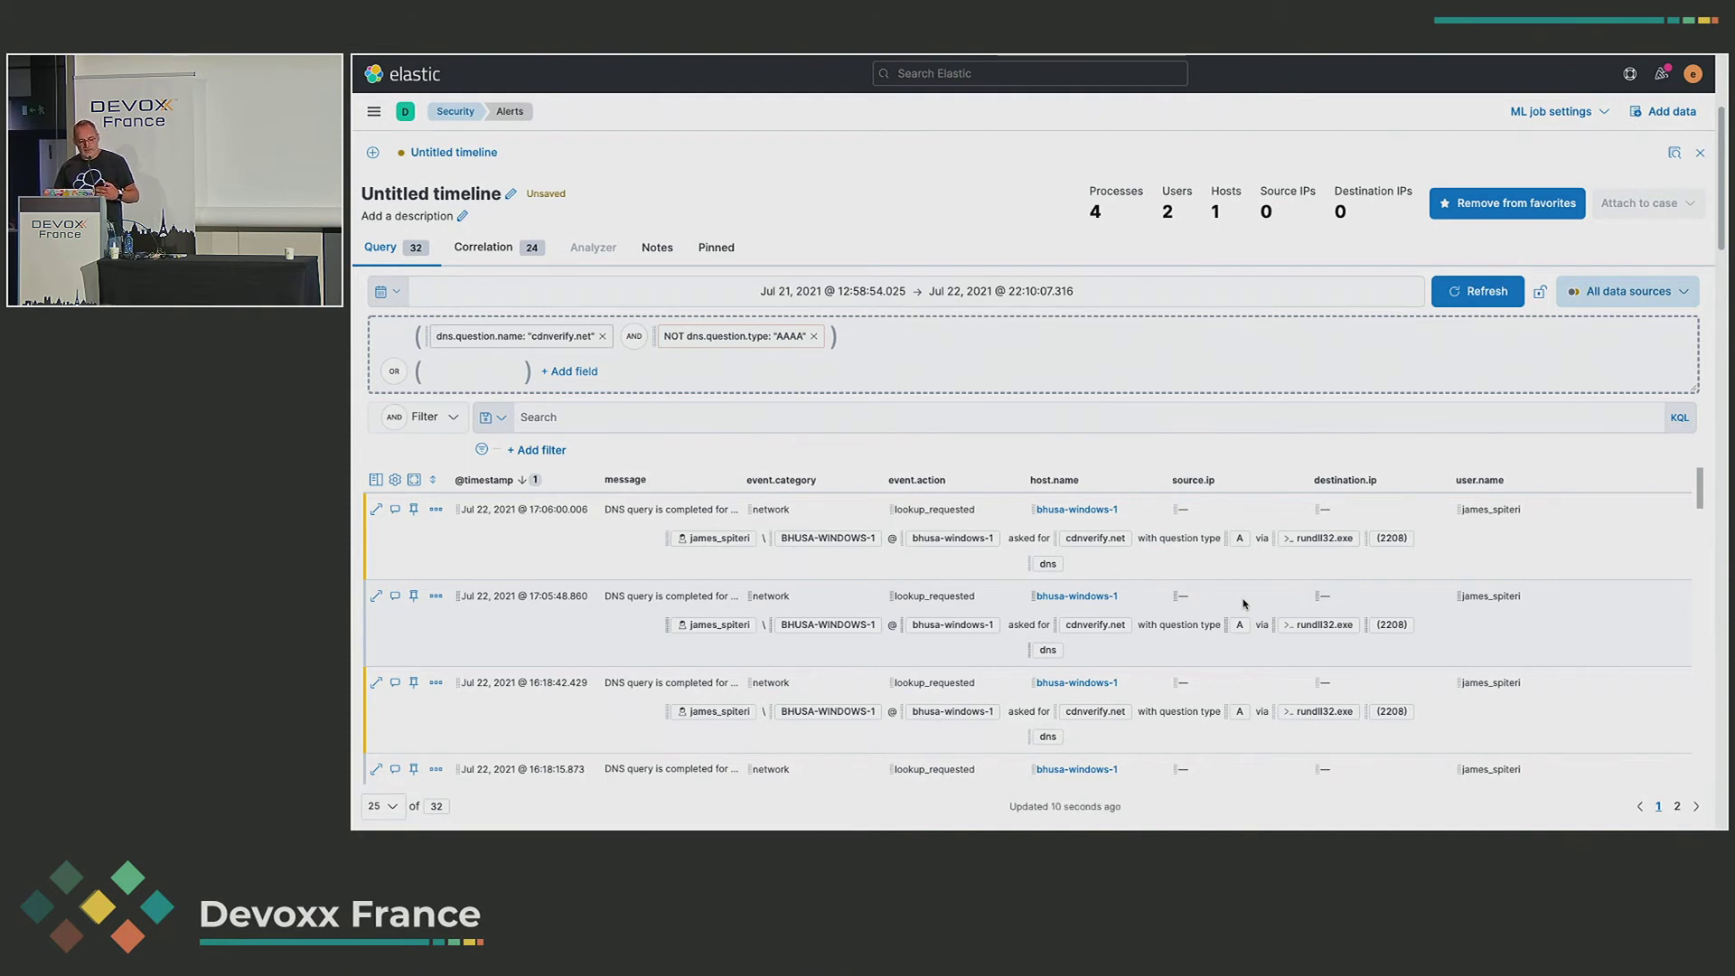
- Examine the timeline's EQL correlation query for rundll32.exe and the event actions and hosts of the first matched sequence
left_click(491, 253)
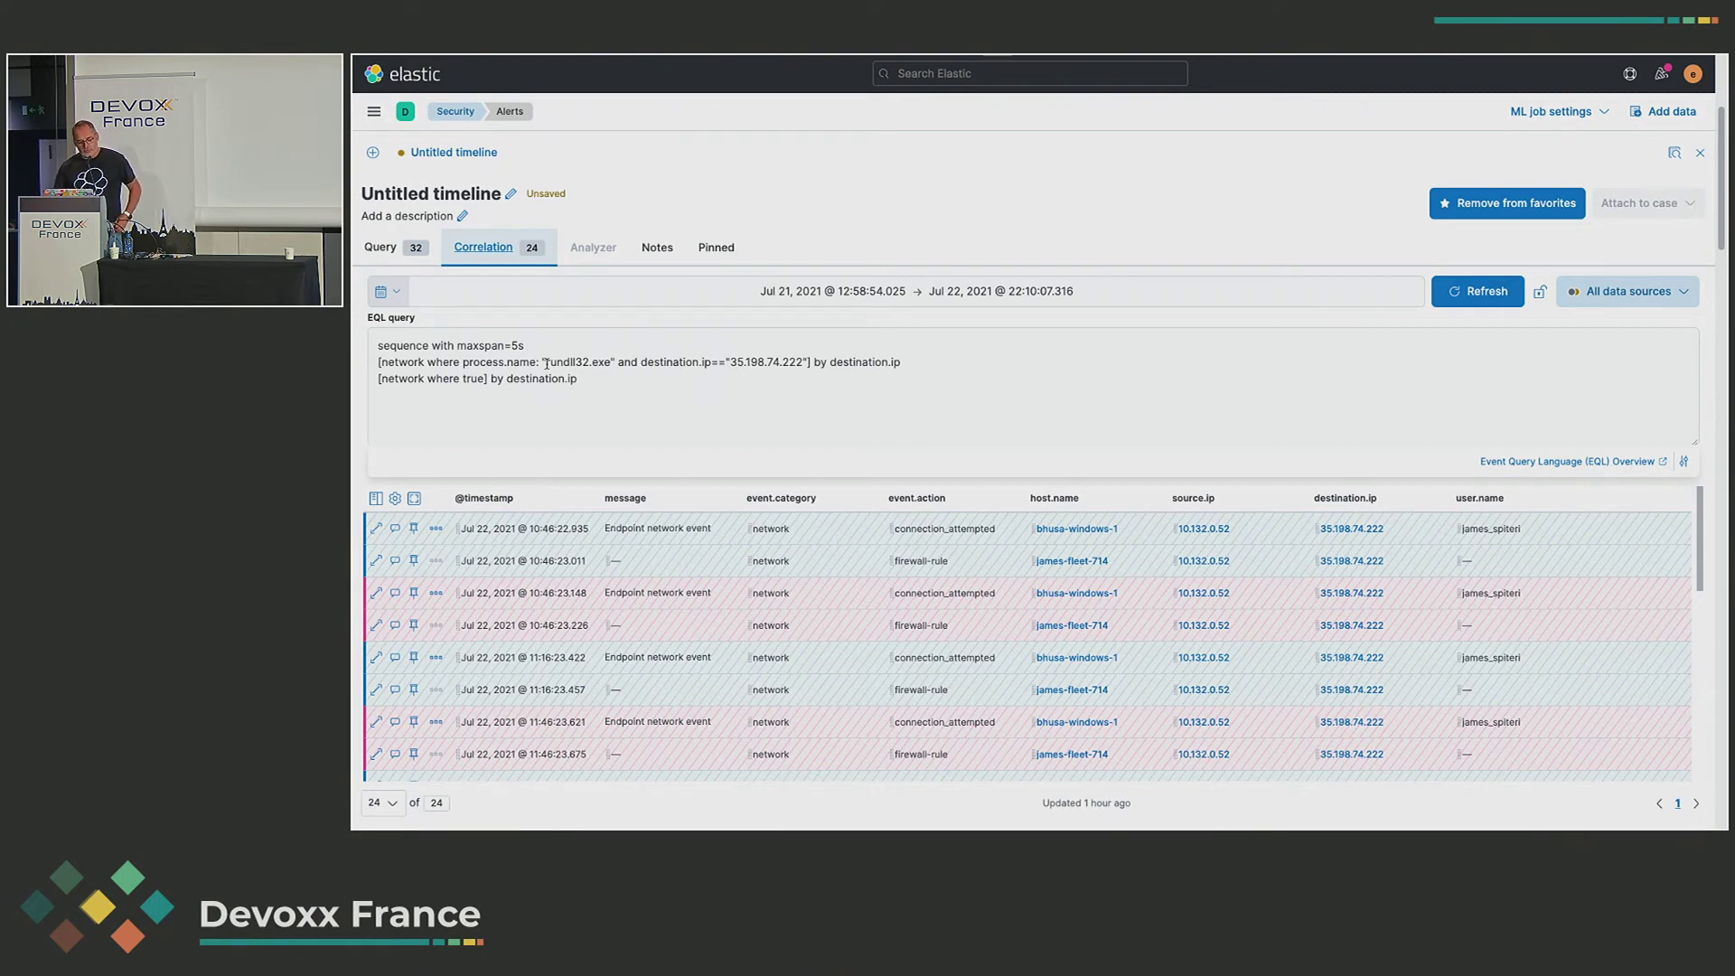
left_click_drag(380, 347, 531, 346)
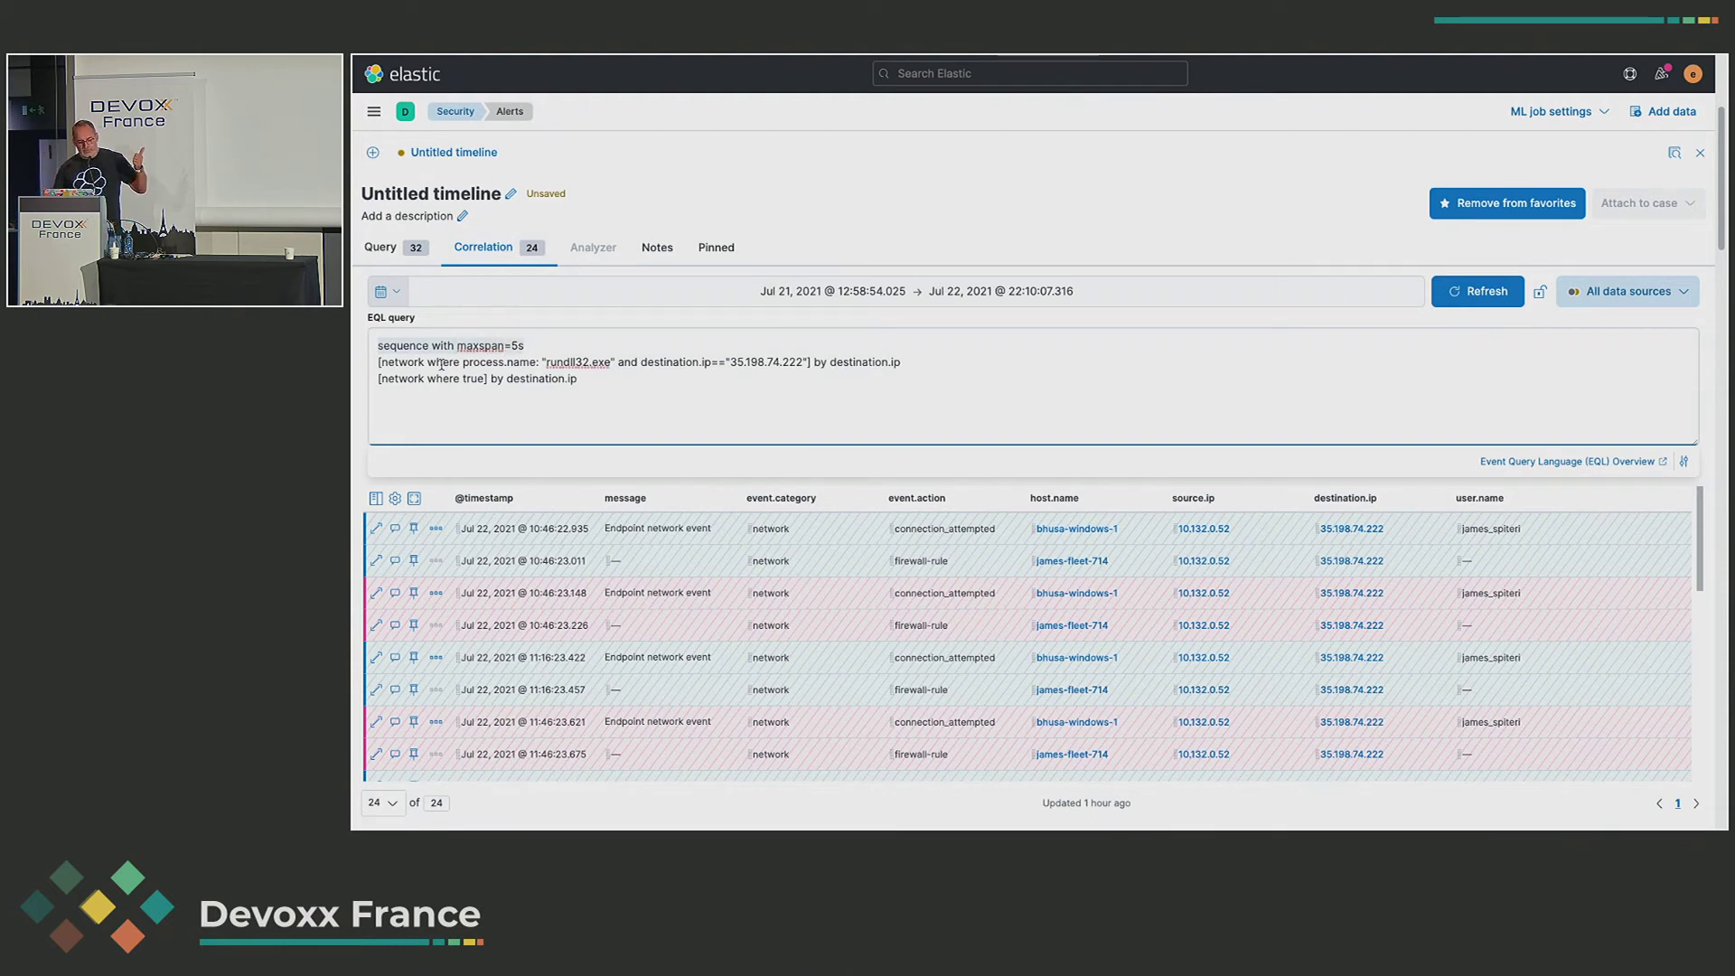
left_click(577, 370)
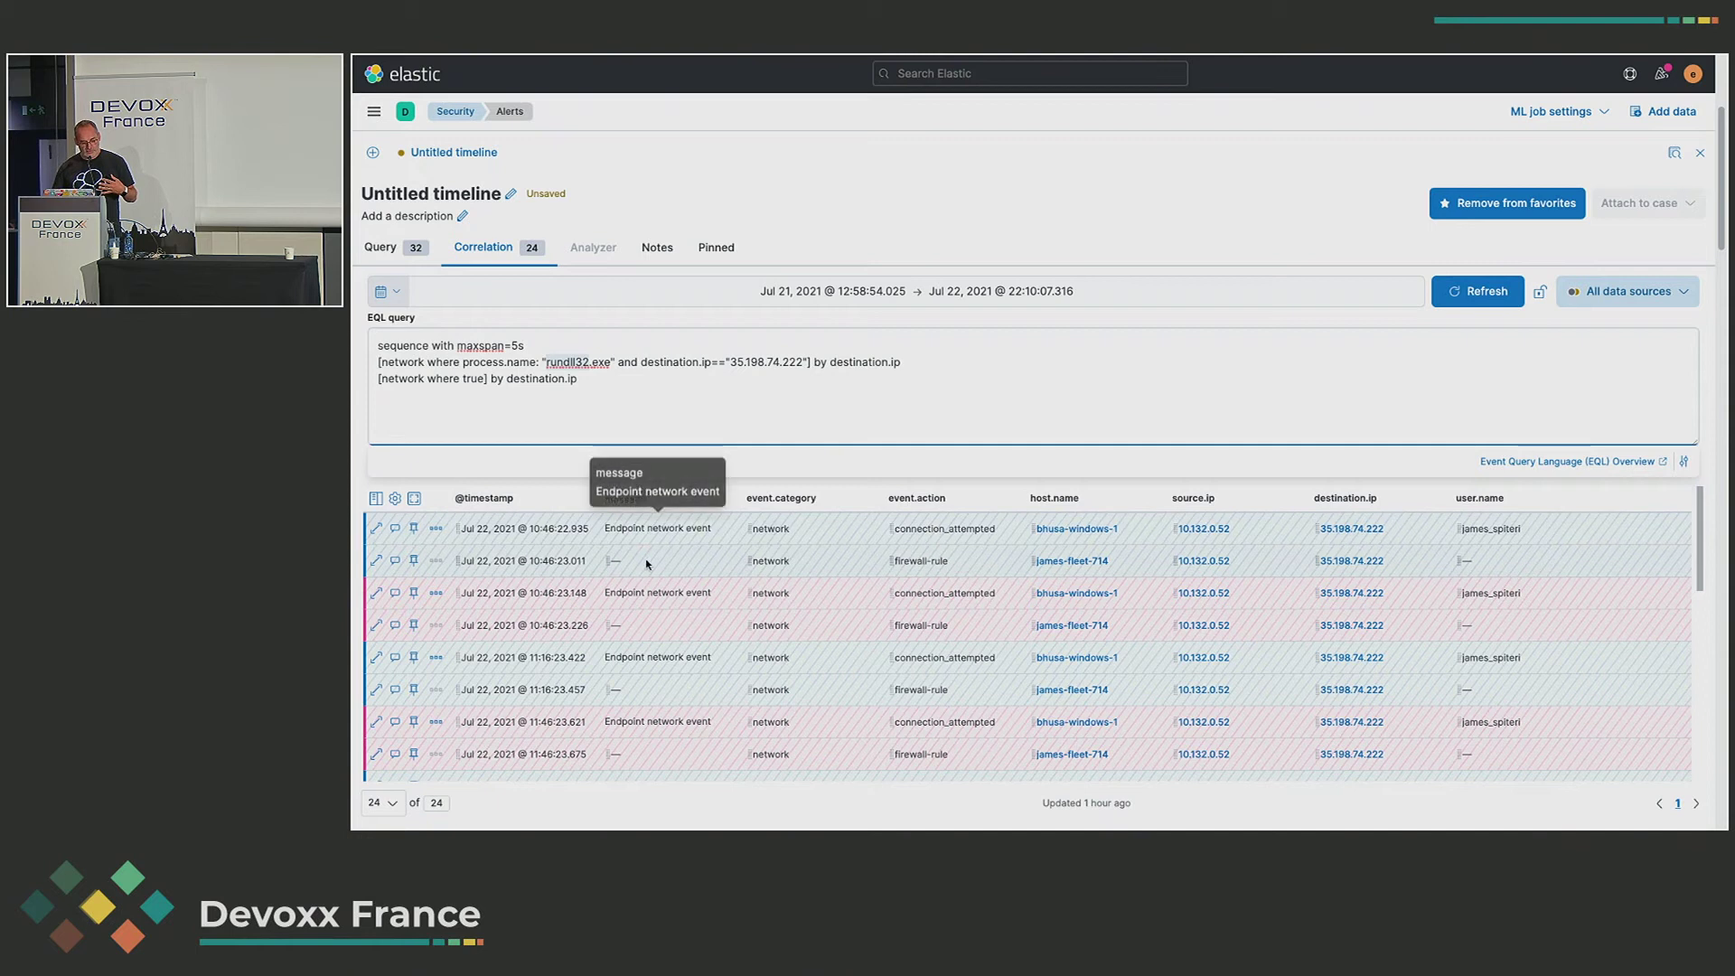
mouse_move(958, 530)
mouse_move(1117, 534)
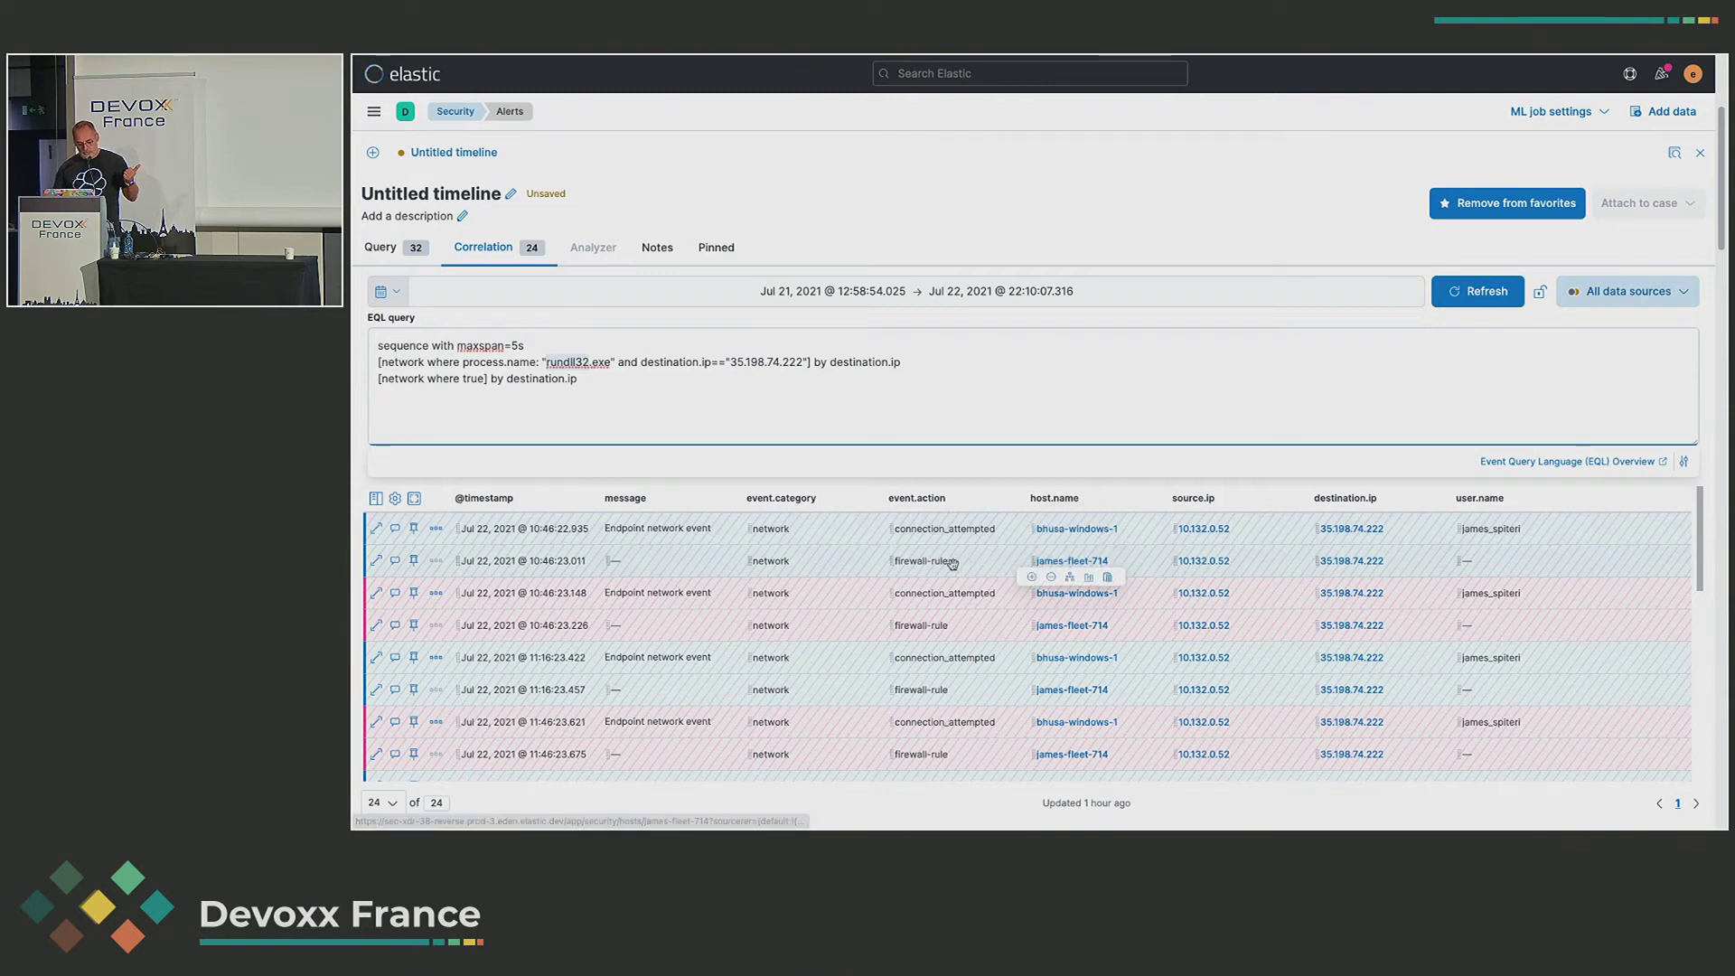
mouse_move(937, 563)
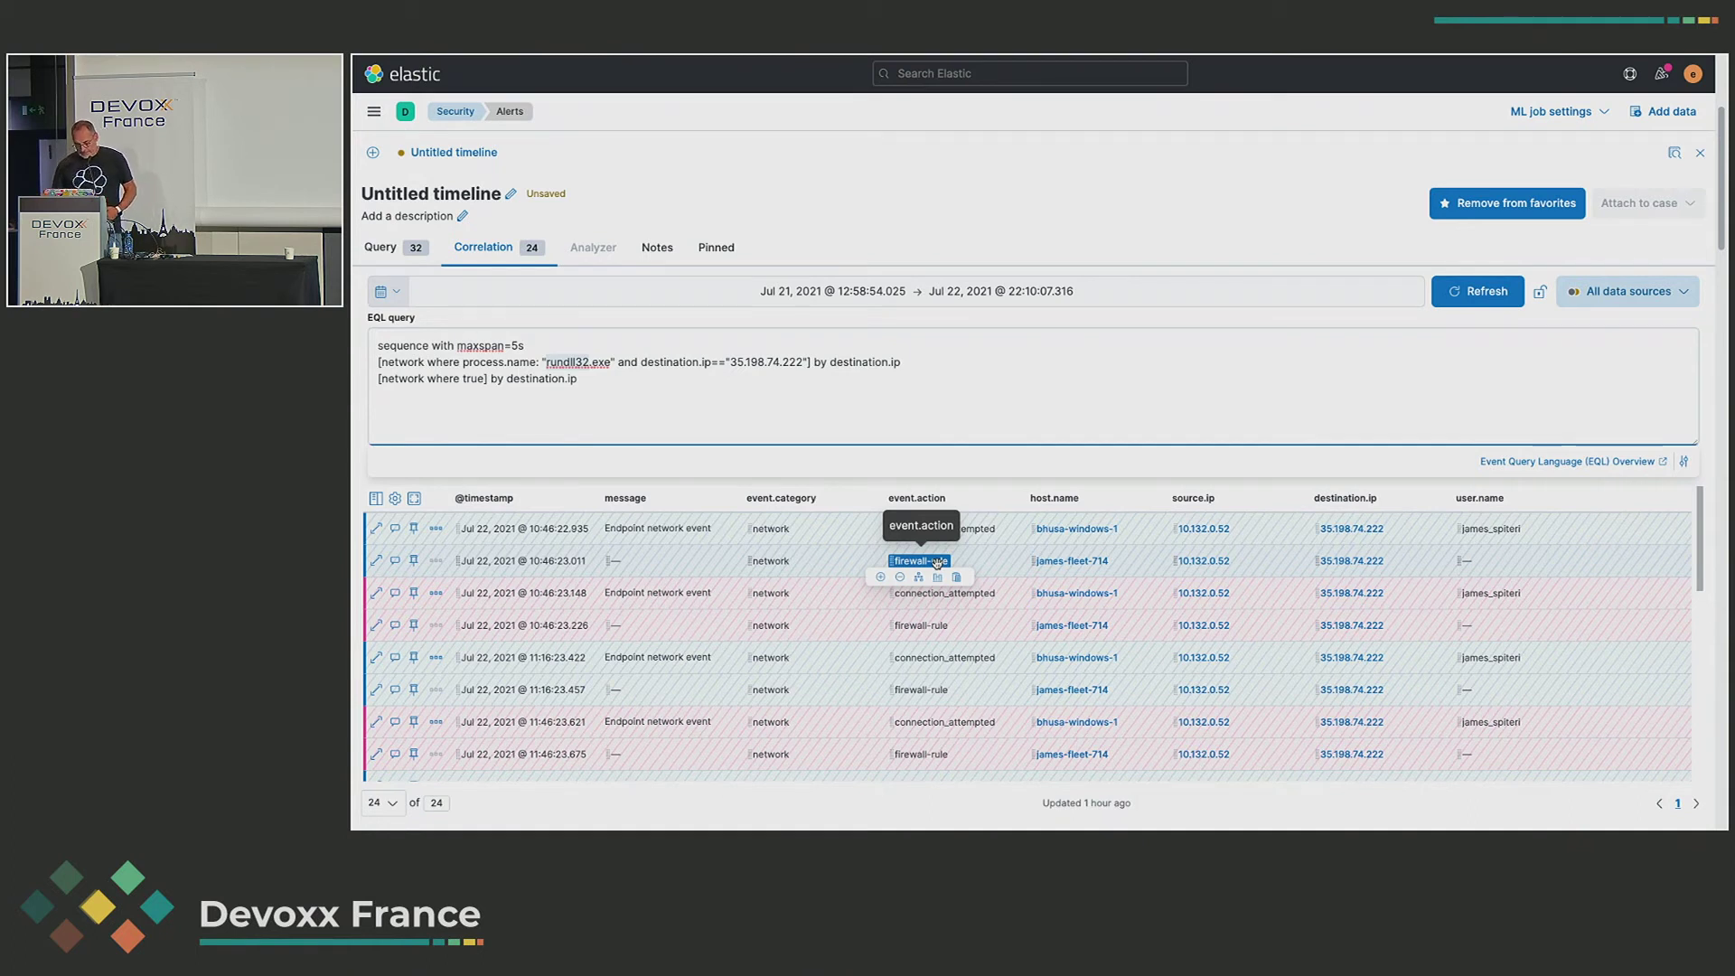
- Save the untitled timeline with the title "Exfiltration de données possible"
left_click(511, 197)
left_click(512, 197)
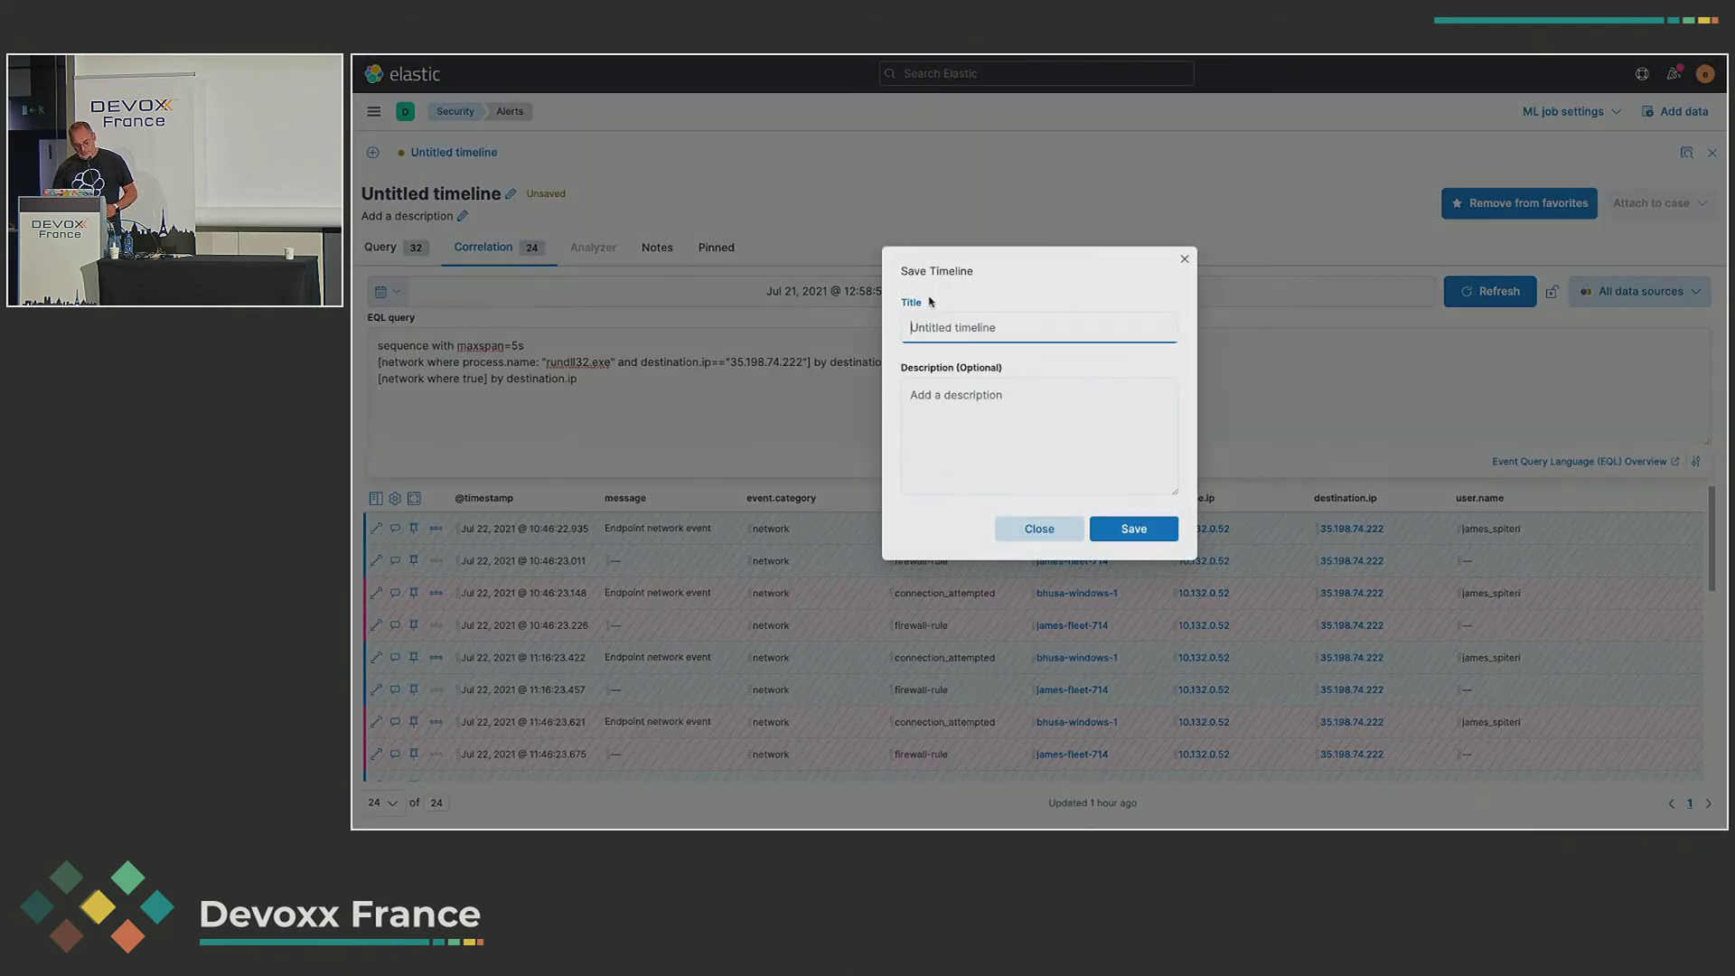
type("Exfiltration")
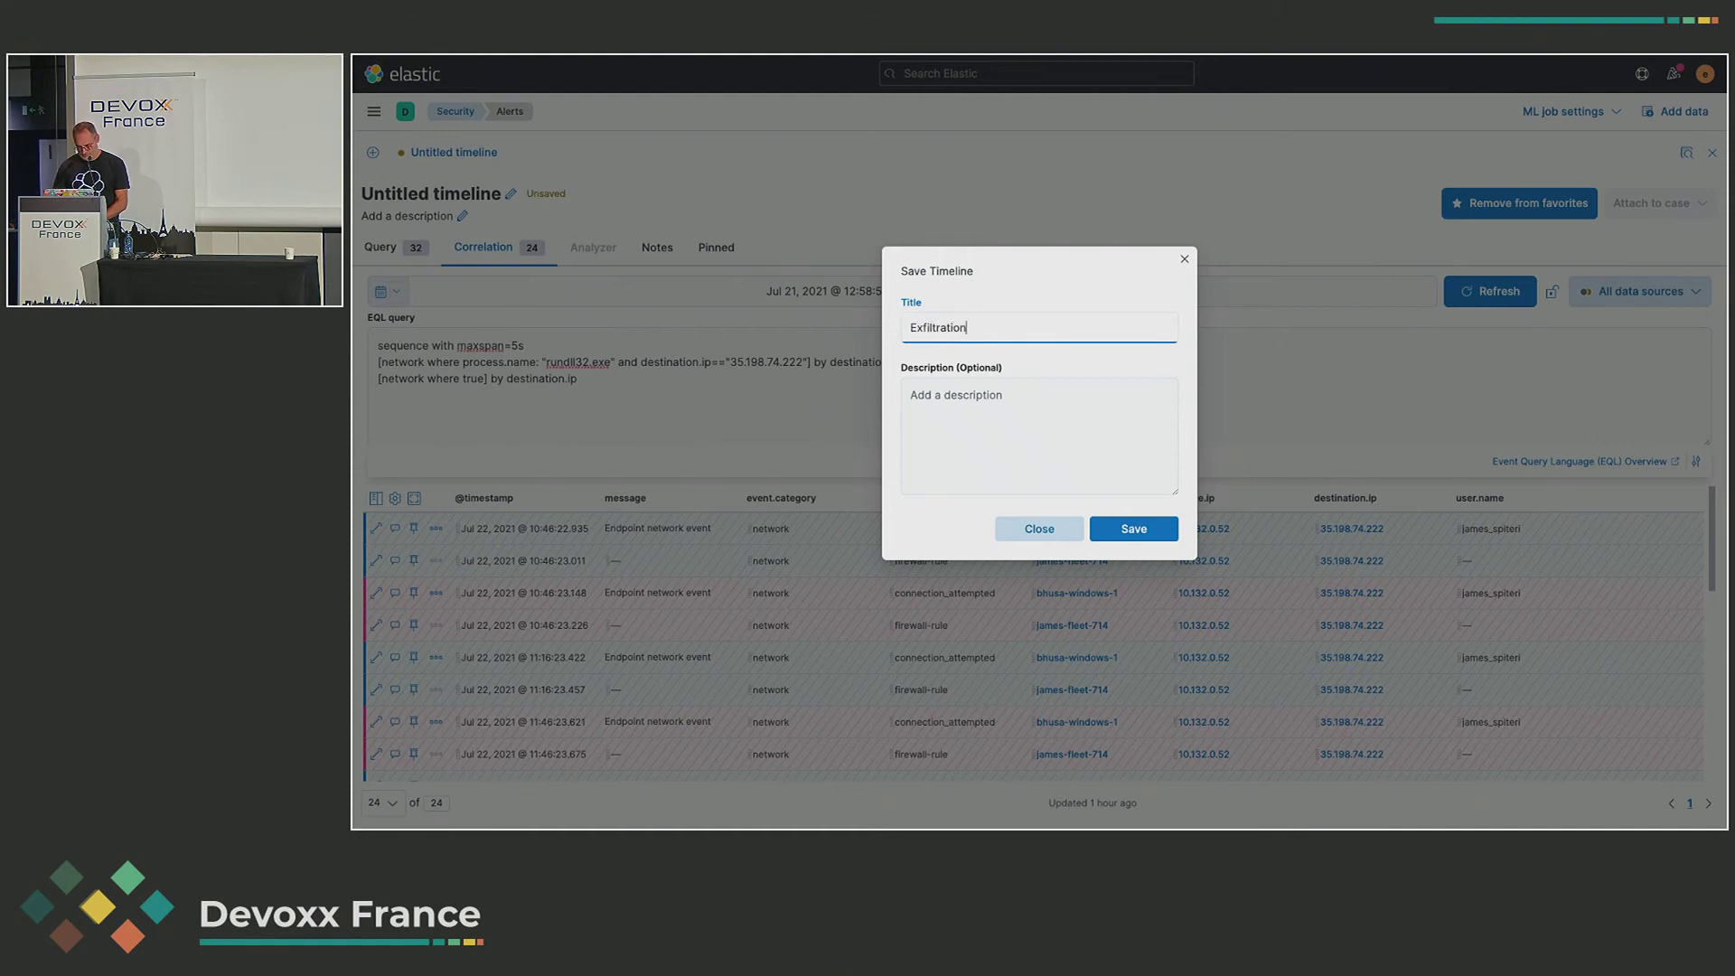
type(" de données possible")
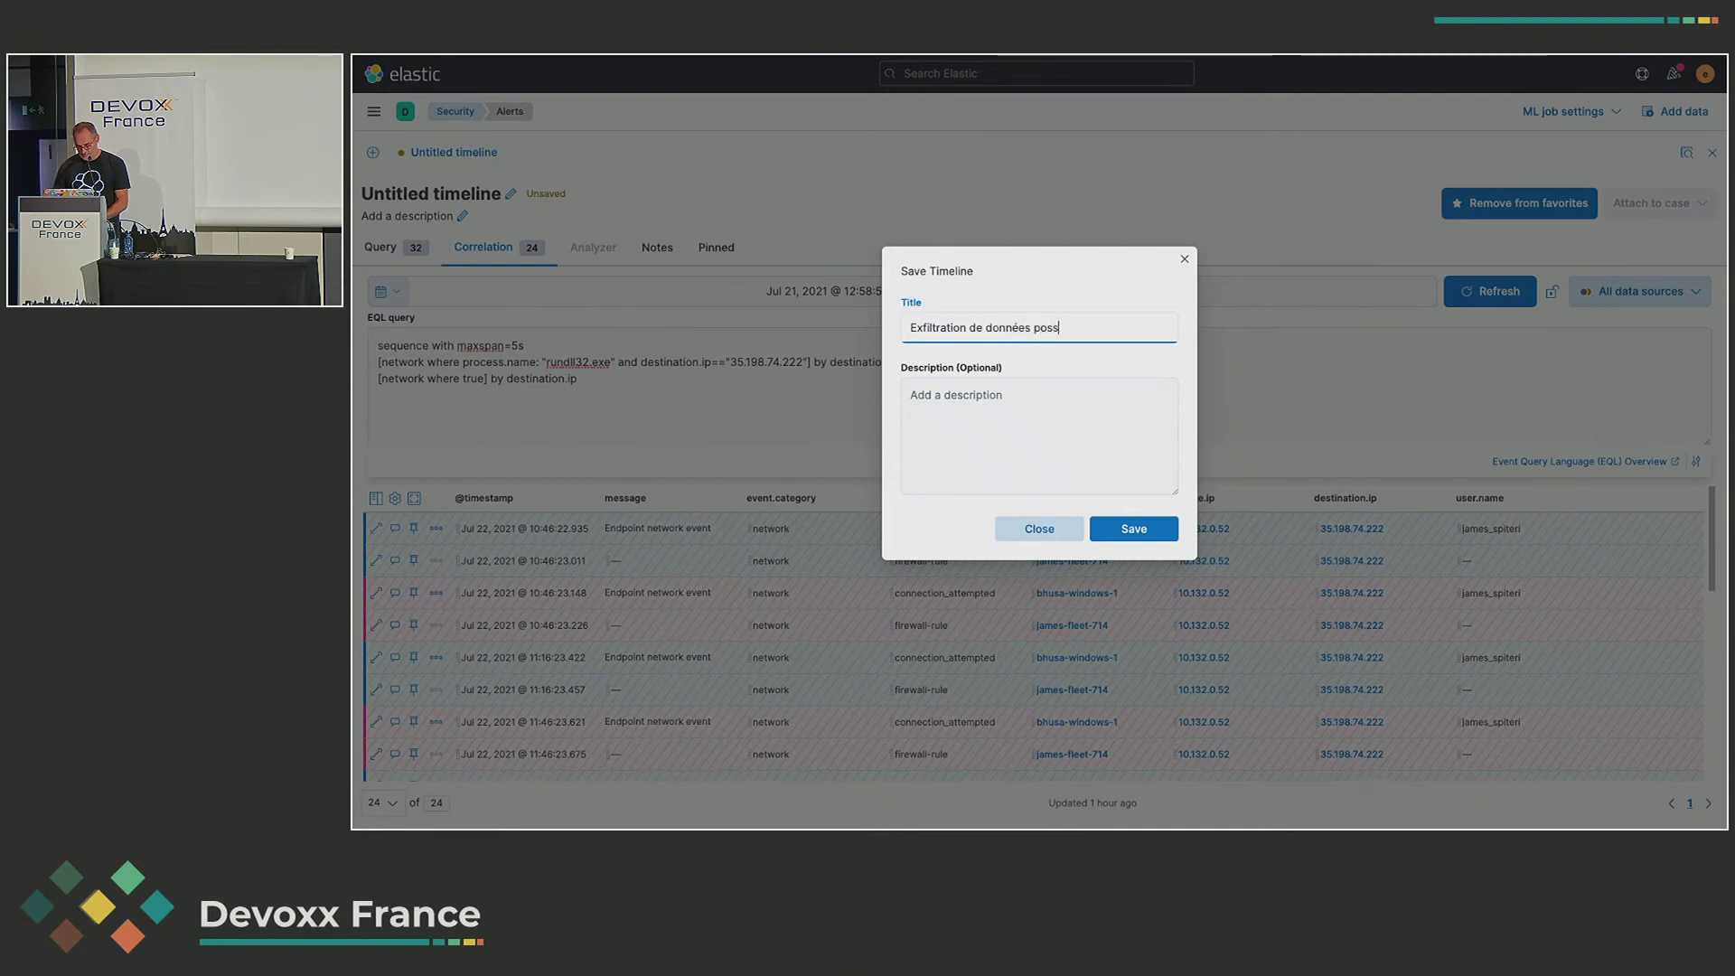
left_click(1131, 529)
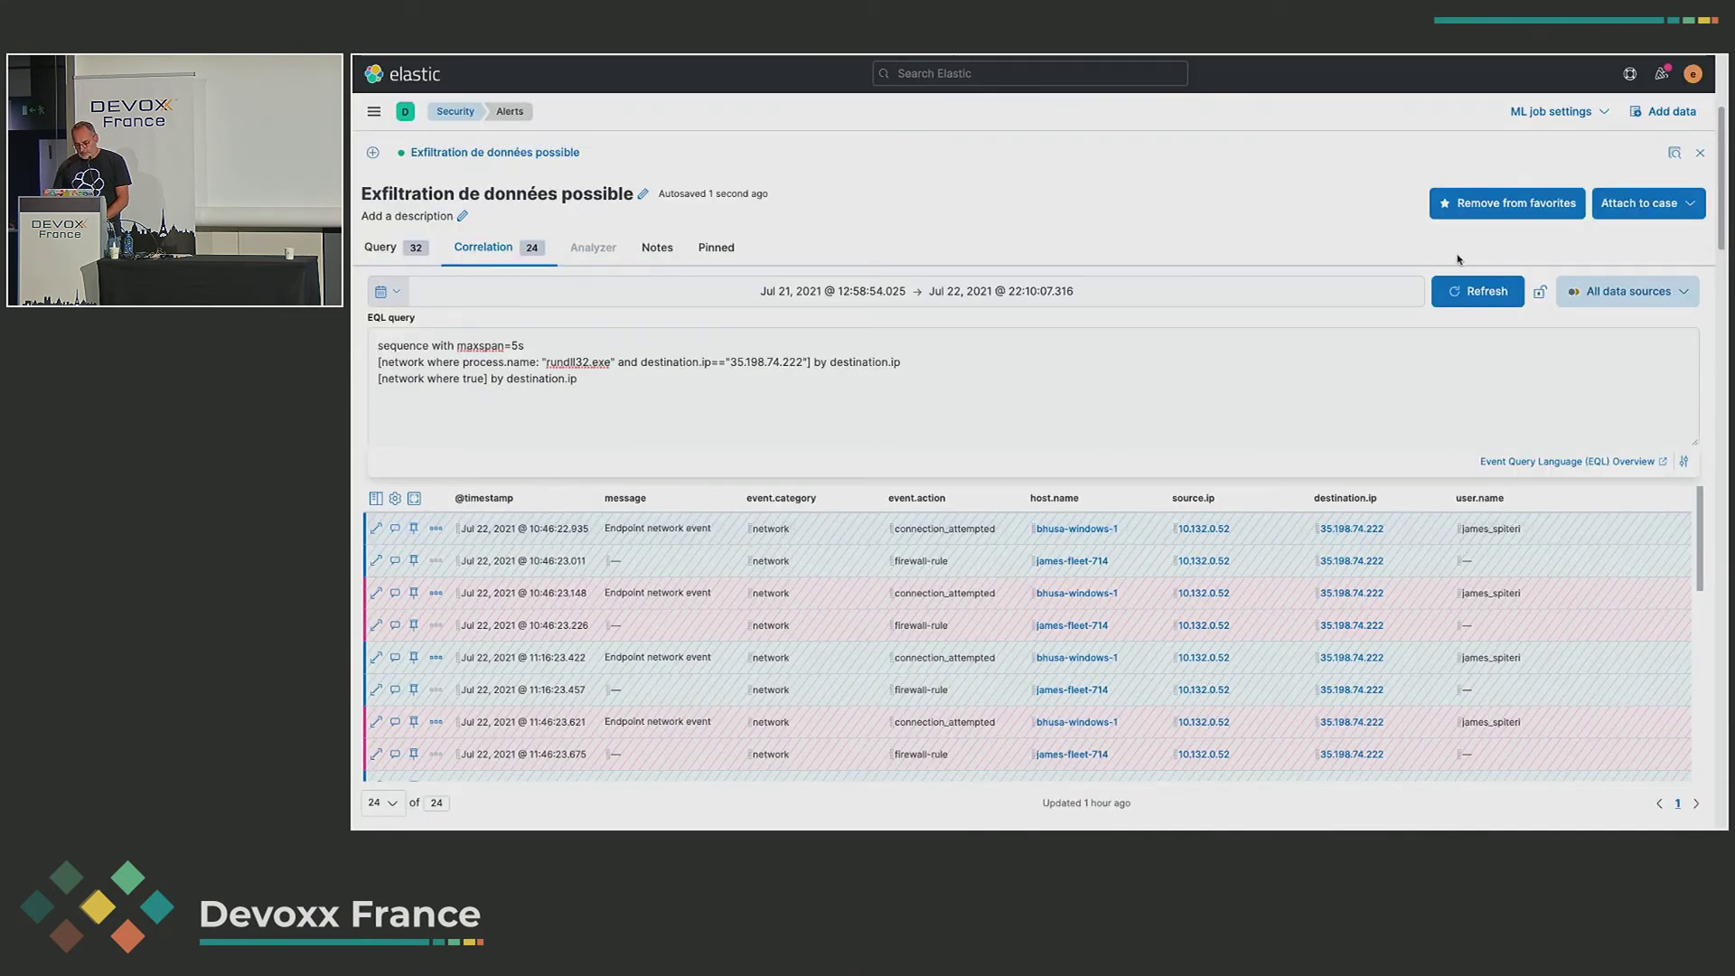
- Attach the timeline to the existing case "Attack from Devoxx"
left_click(1630, 204)
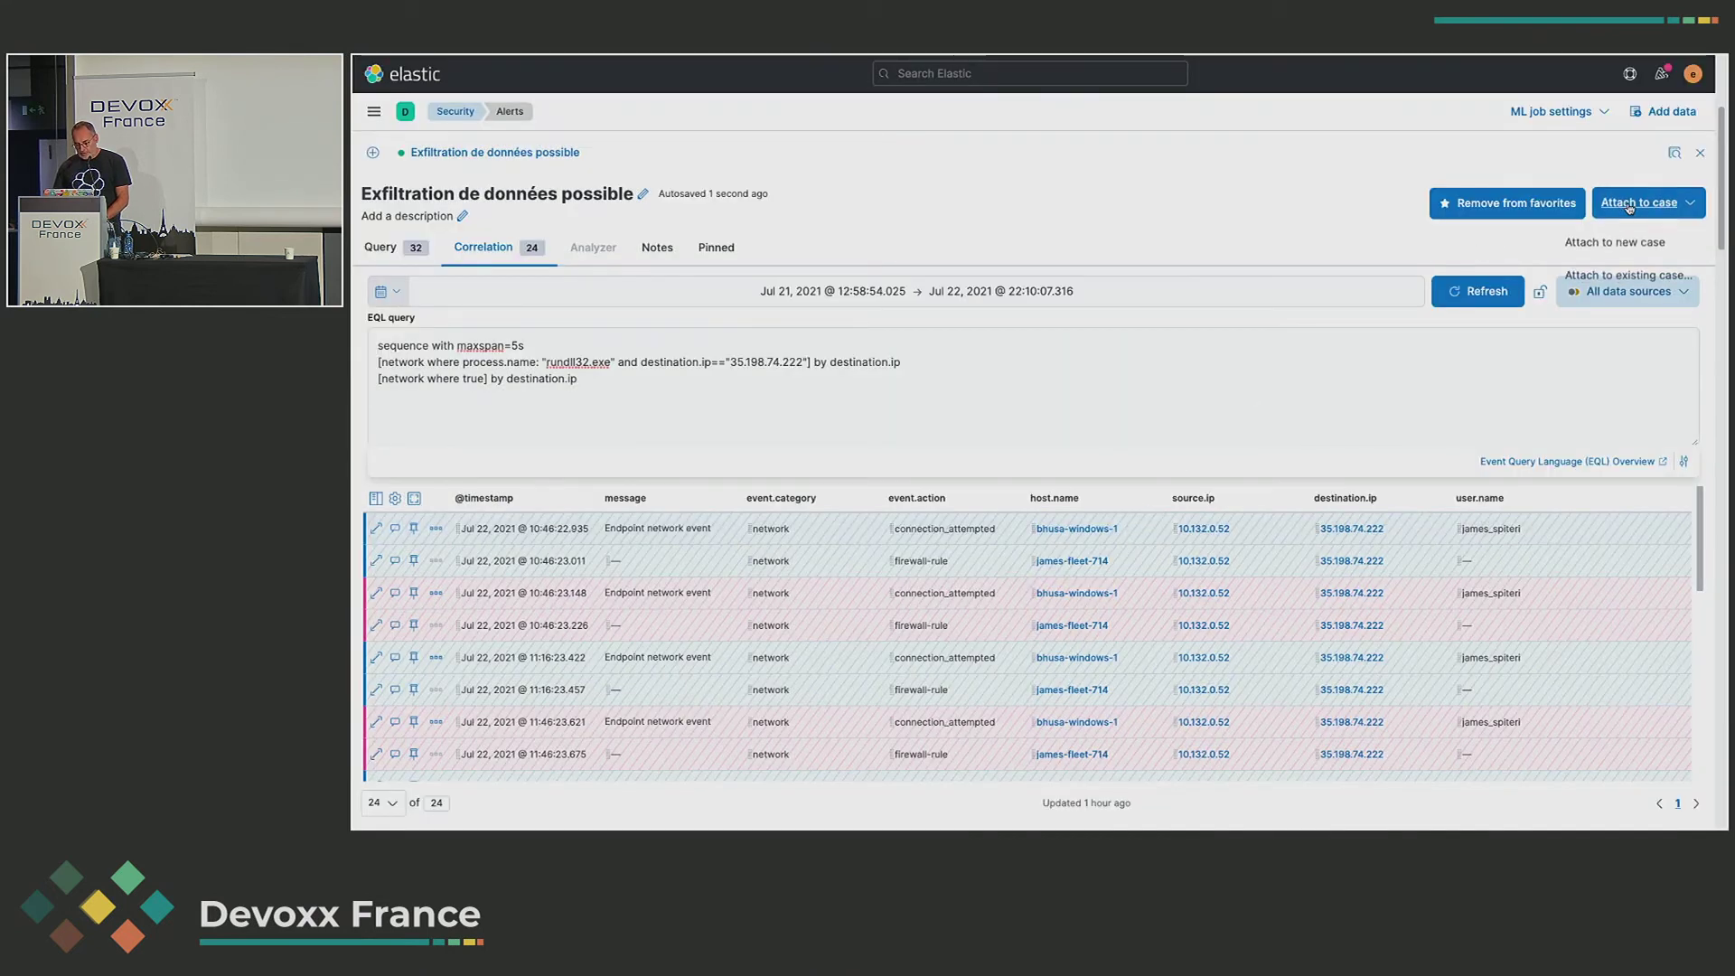
left_click(1610, 276)
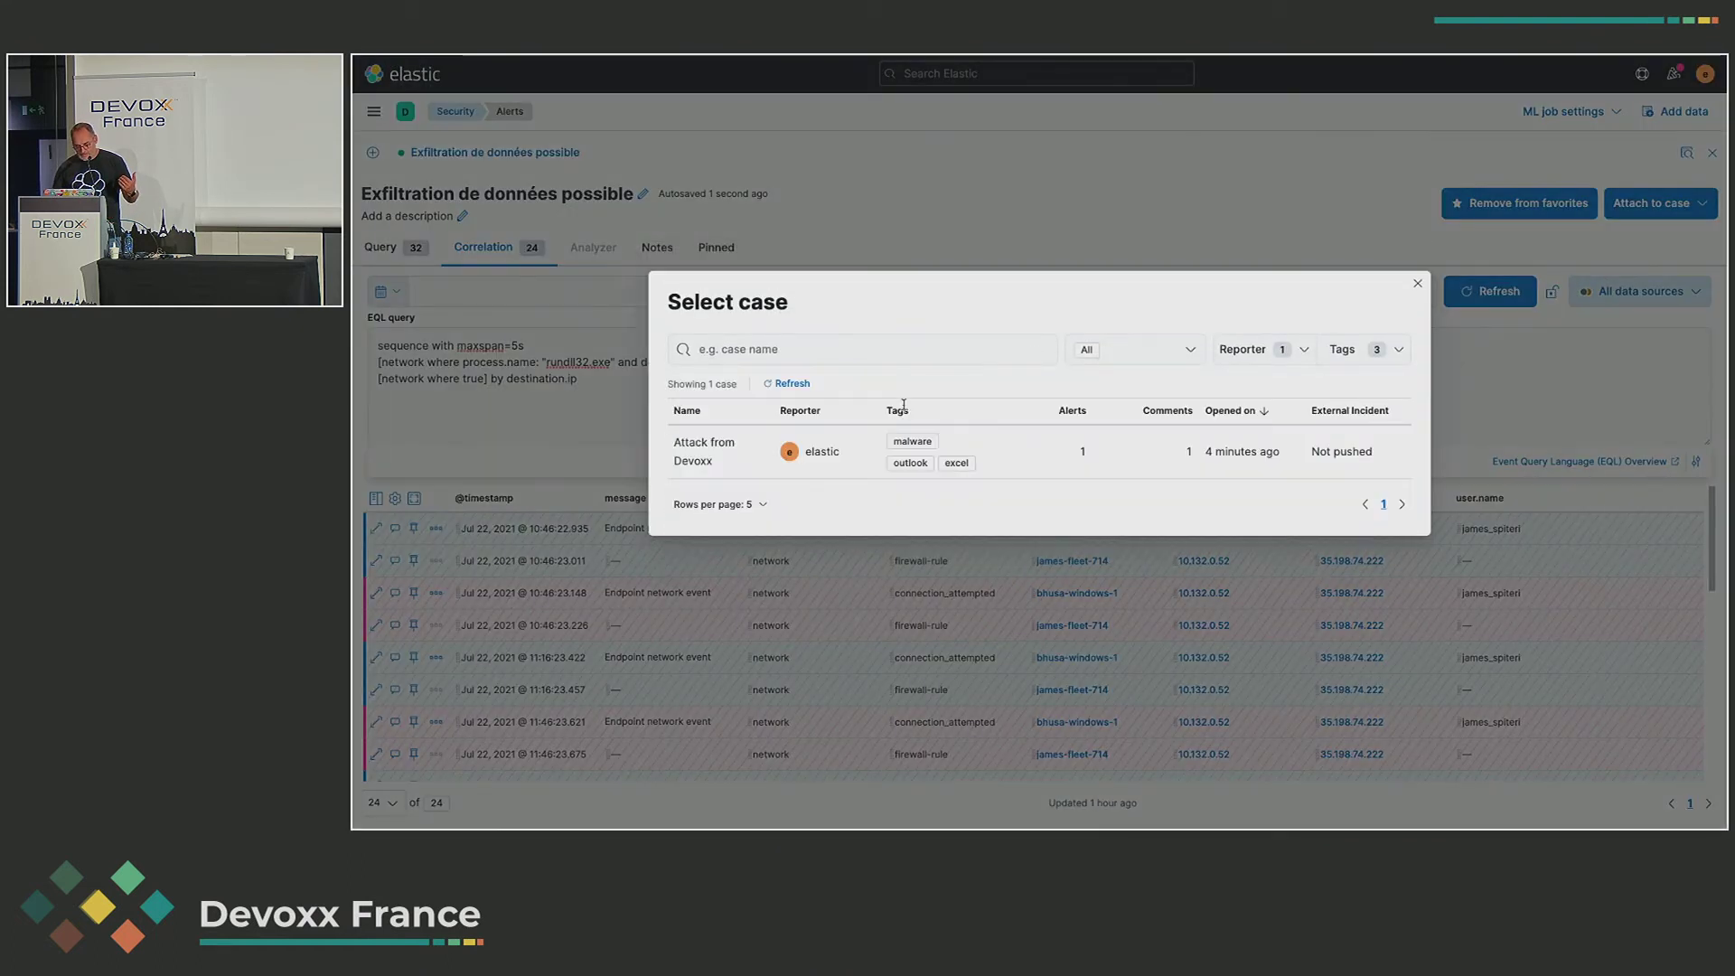
left_click(707, 463)
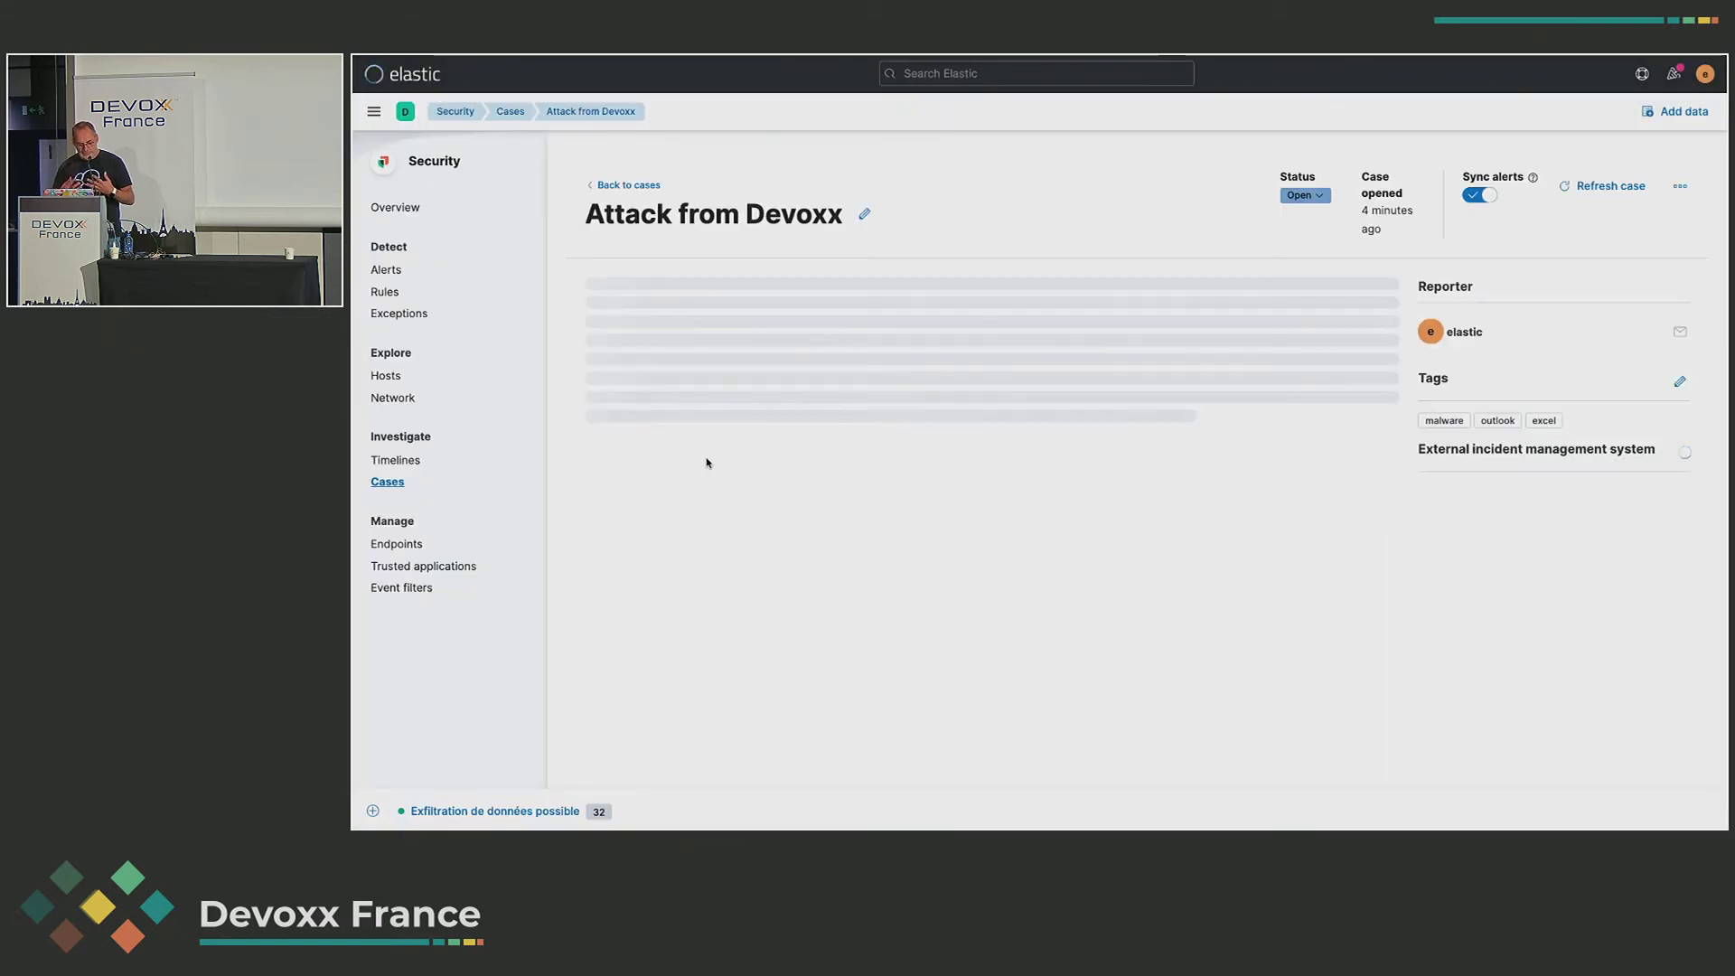
- Add the comment "On peut confirmer qu'on a traversé le firewall." above the timeline link in the case "Attack from Devoxx"
left_click(638, 494)
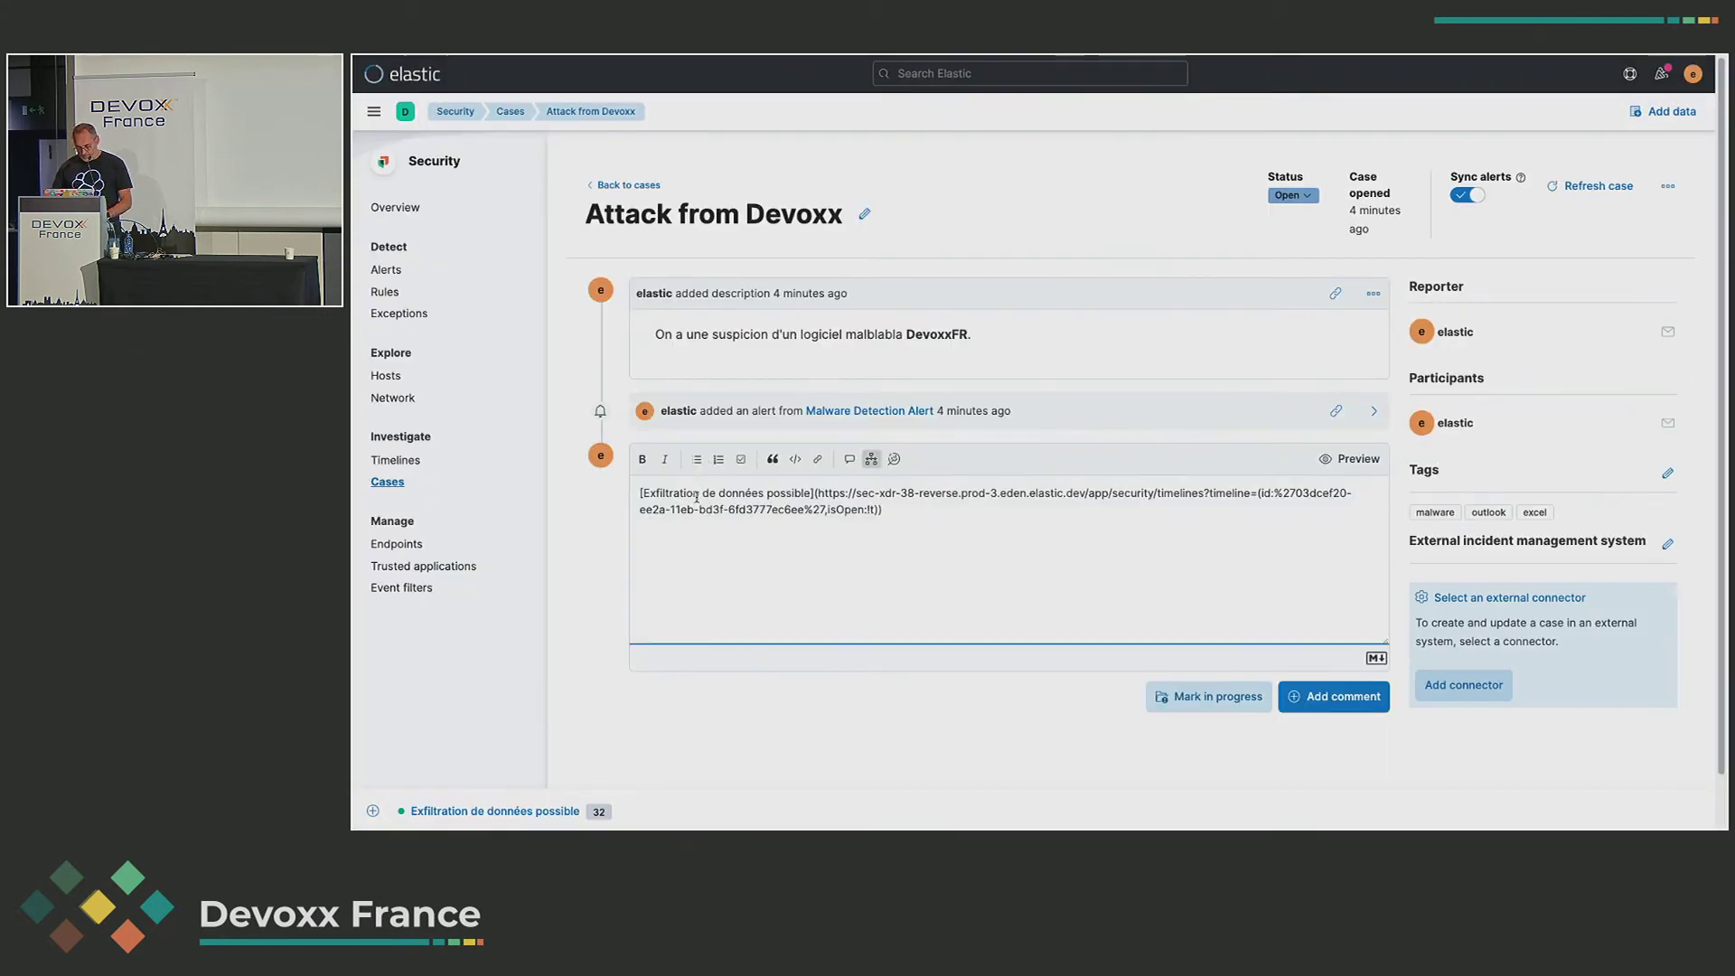
key("Return")
key("Return")
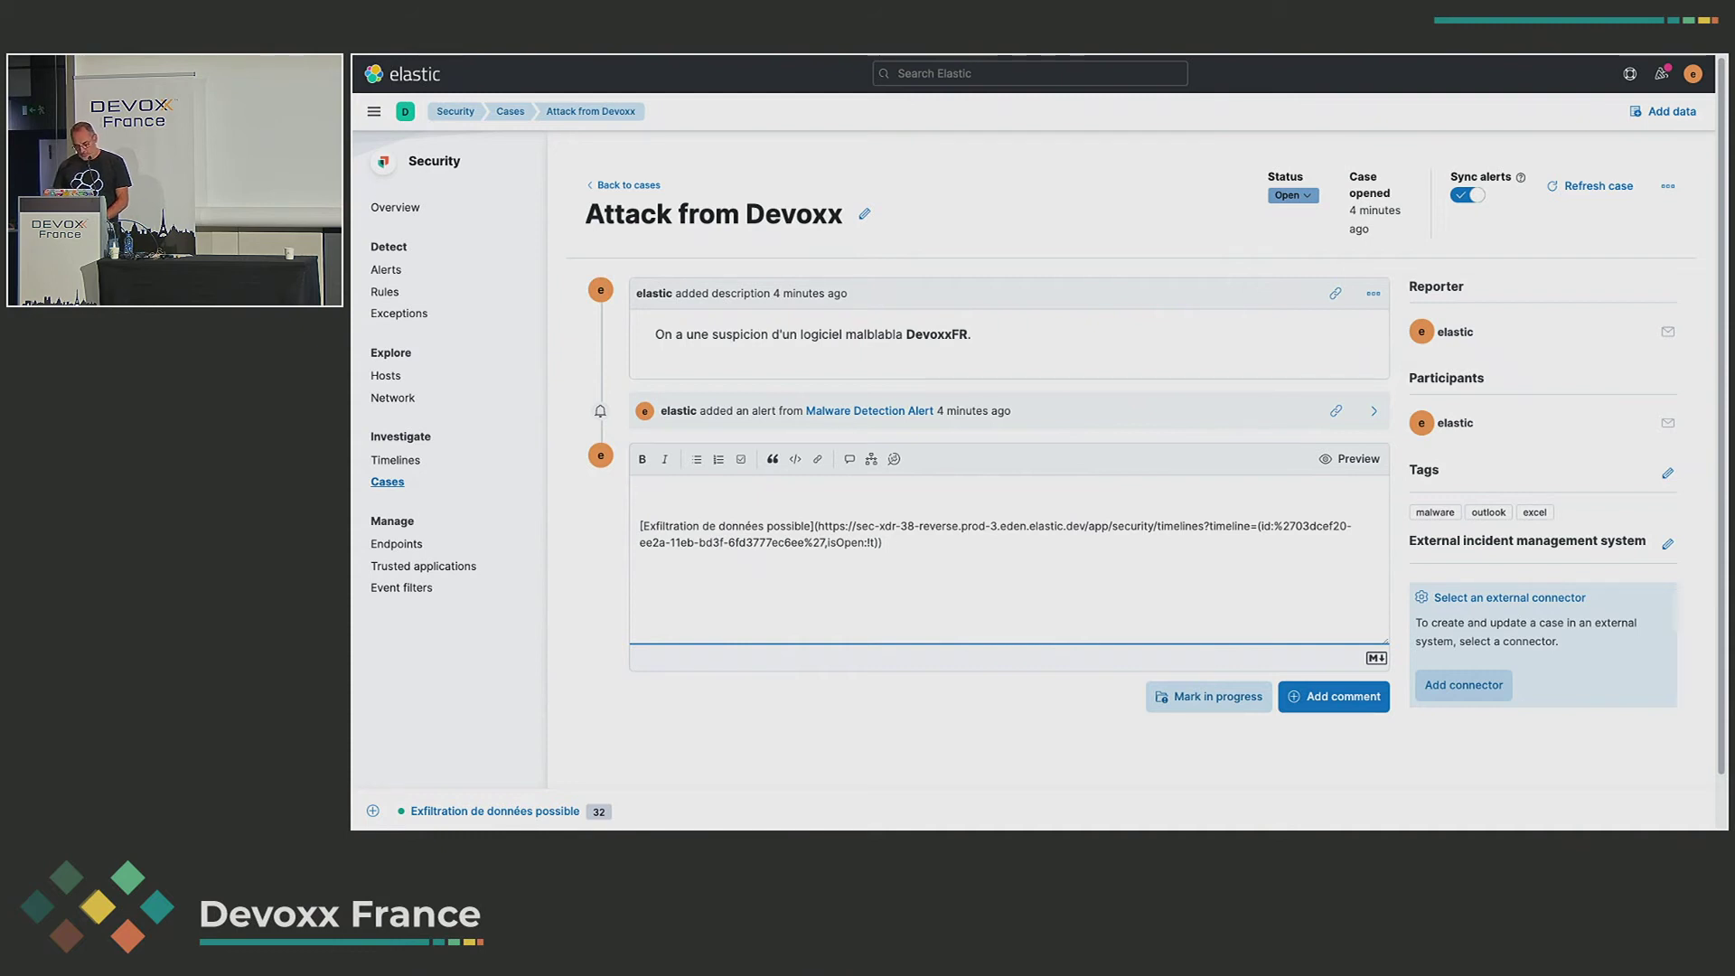
type("On peut confirmer qu'on a traversé le firewa")
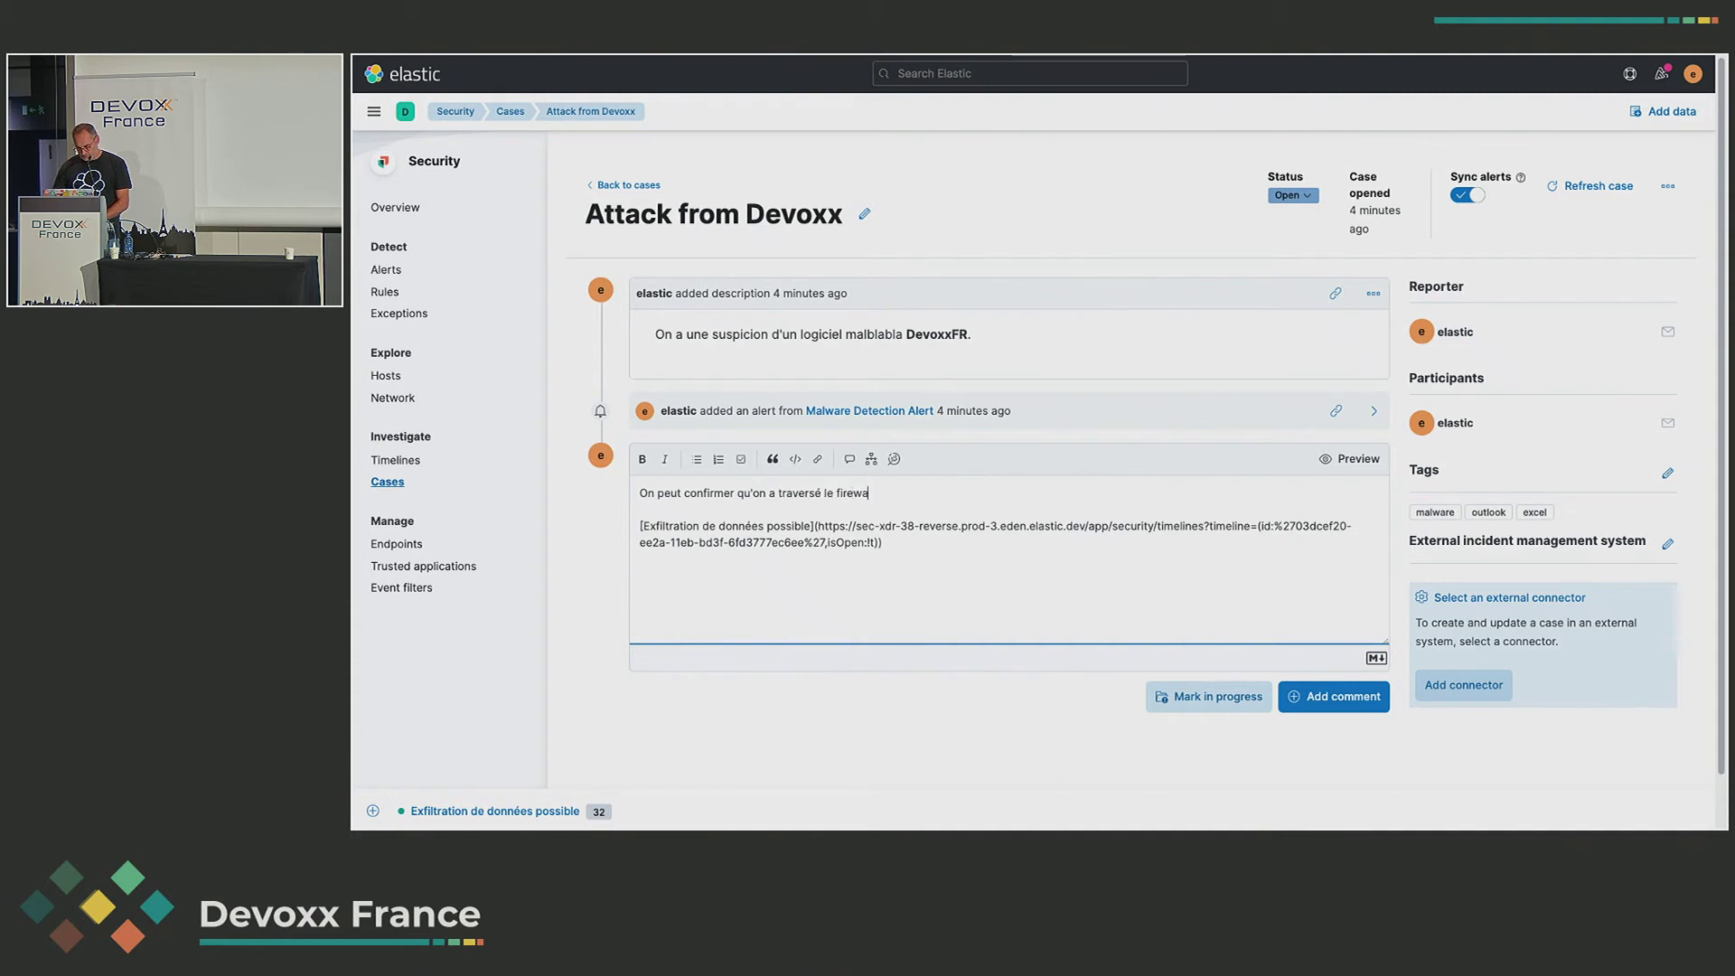
type("ll.")
left_click(1315, 696)
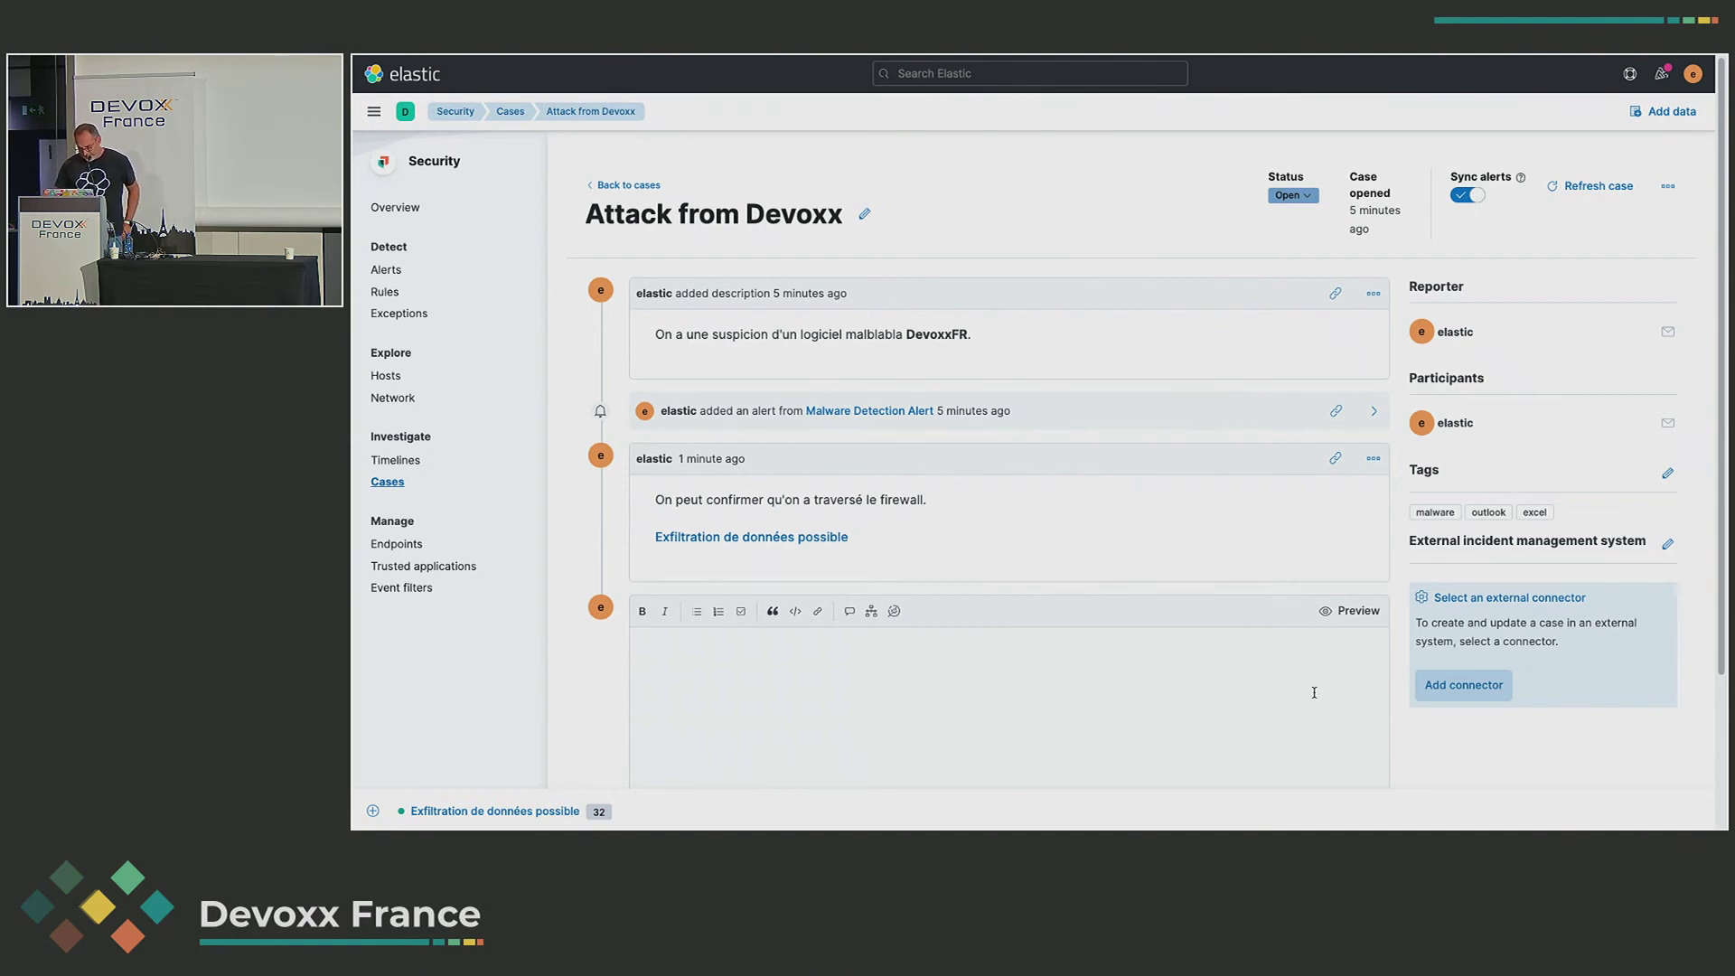
- Review the open security alerts down to the oldest, first in the grid and again as event summaries in the event rendered view
left_click(389, 270)
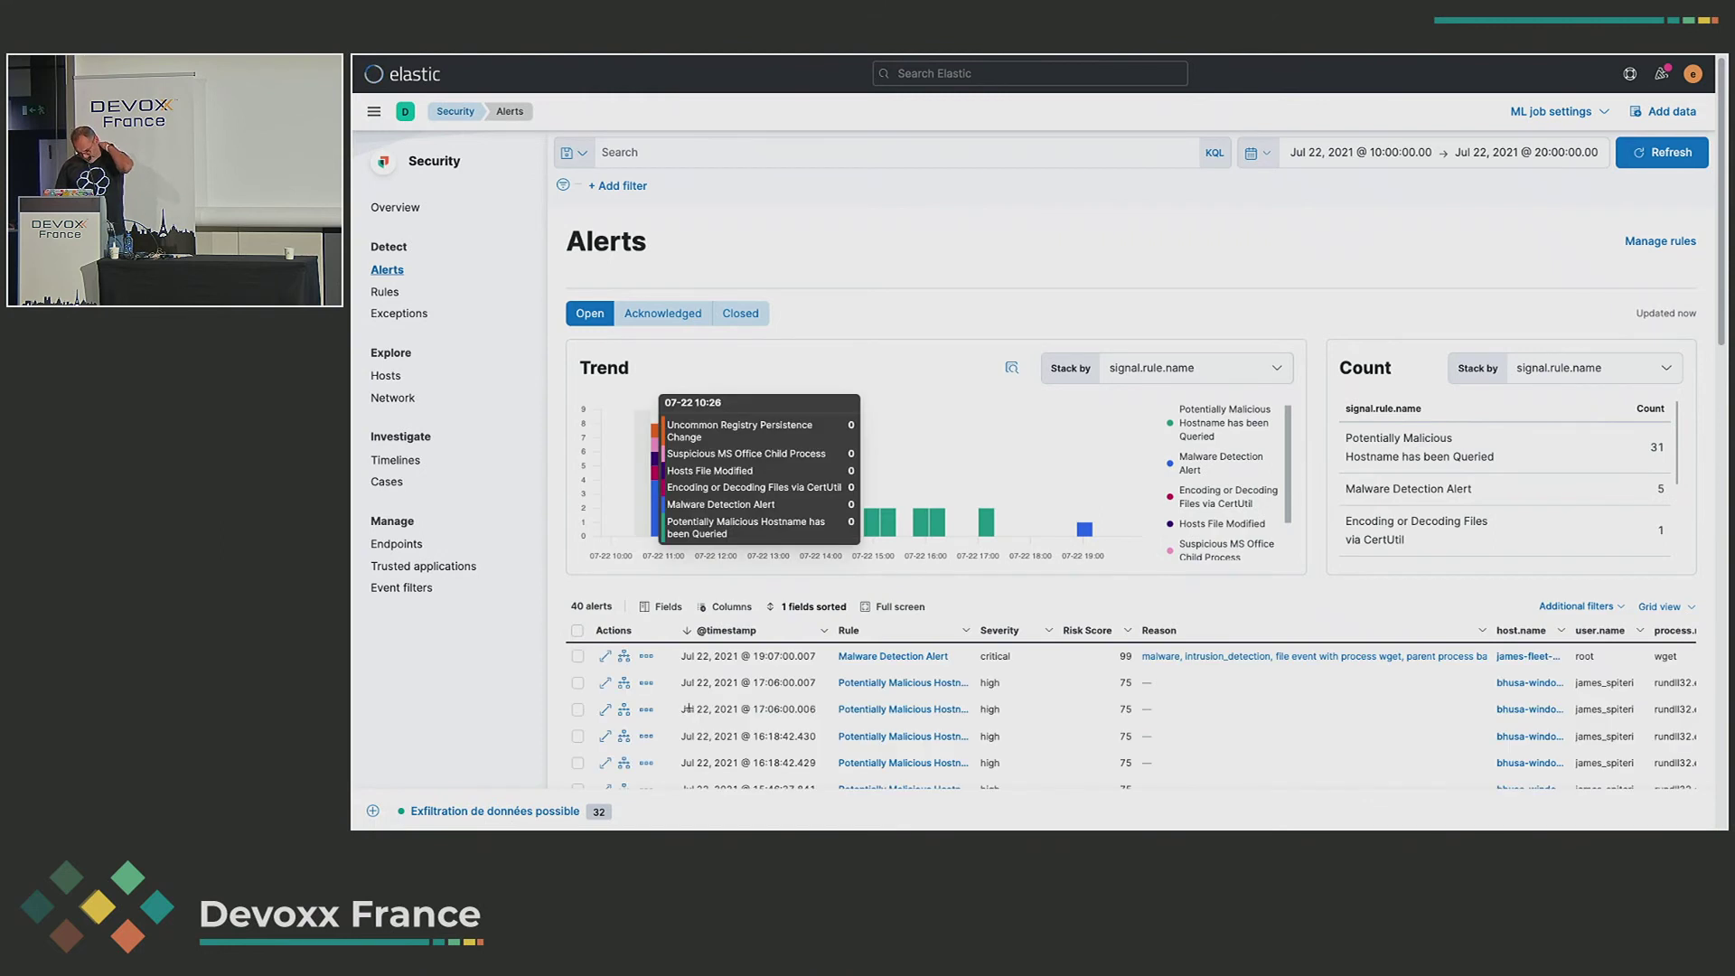
scroll(689, 716, "down", 6)
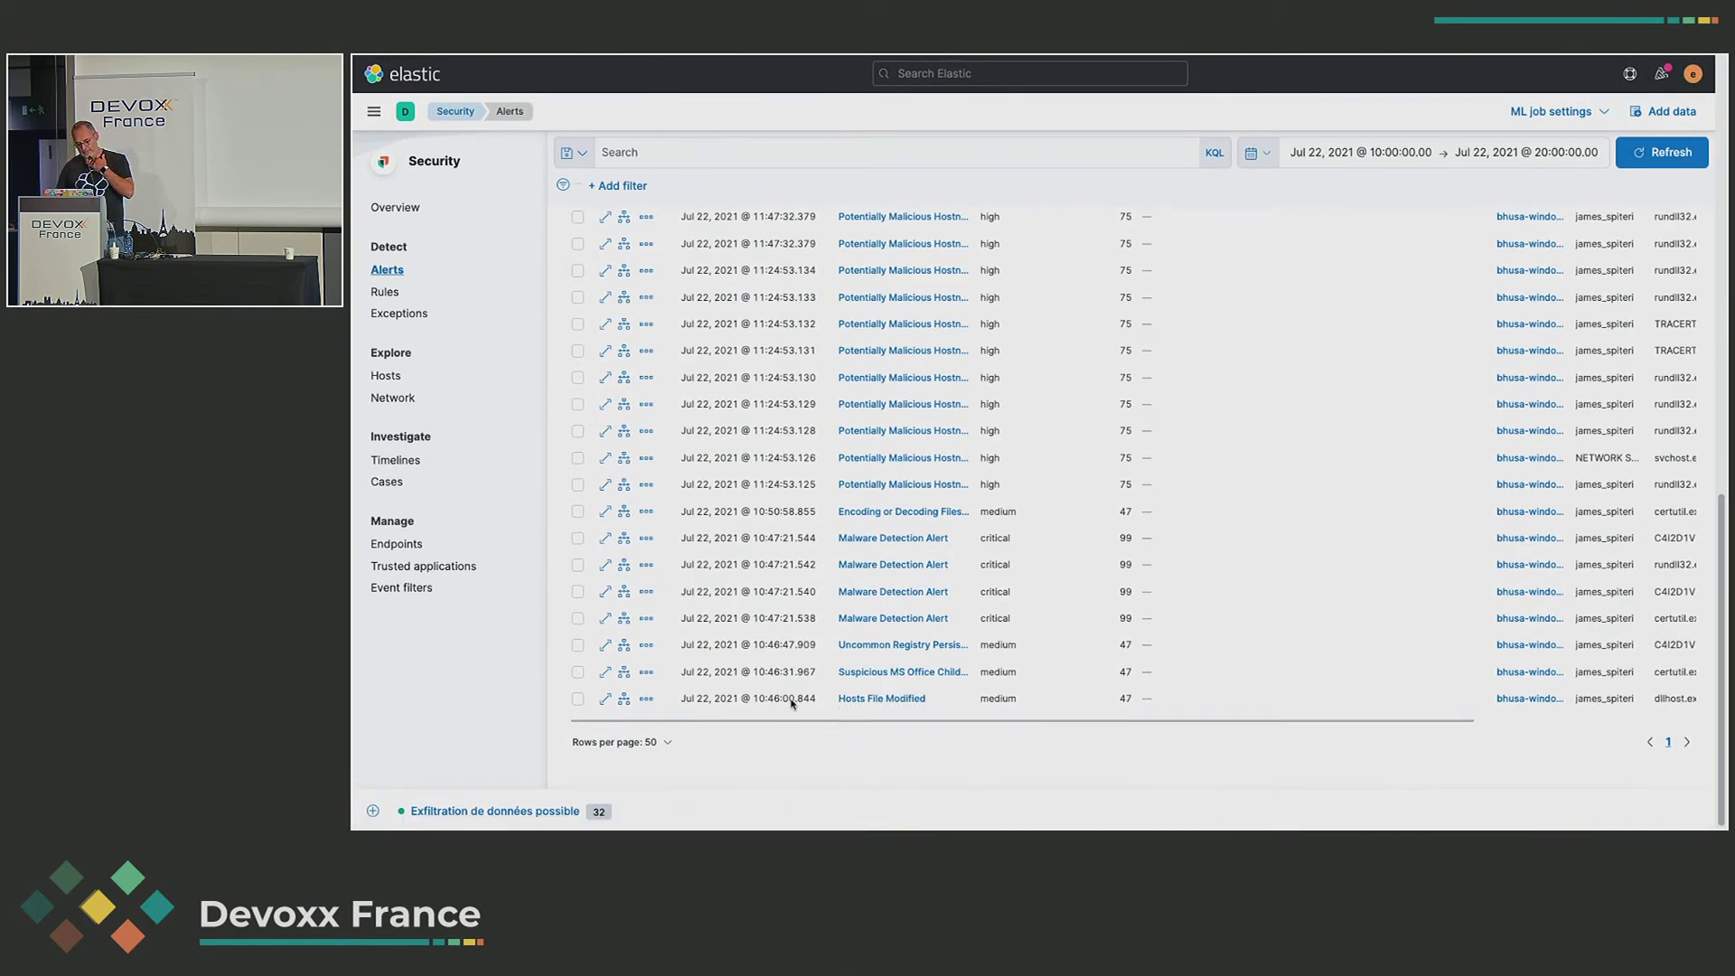
mouse_move(870, 716)
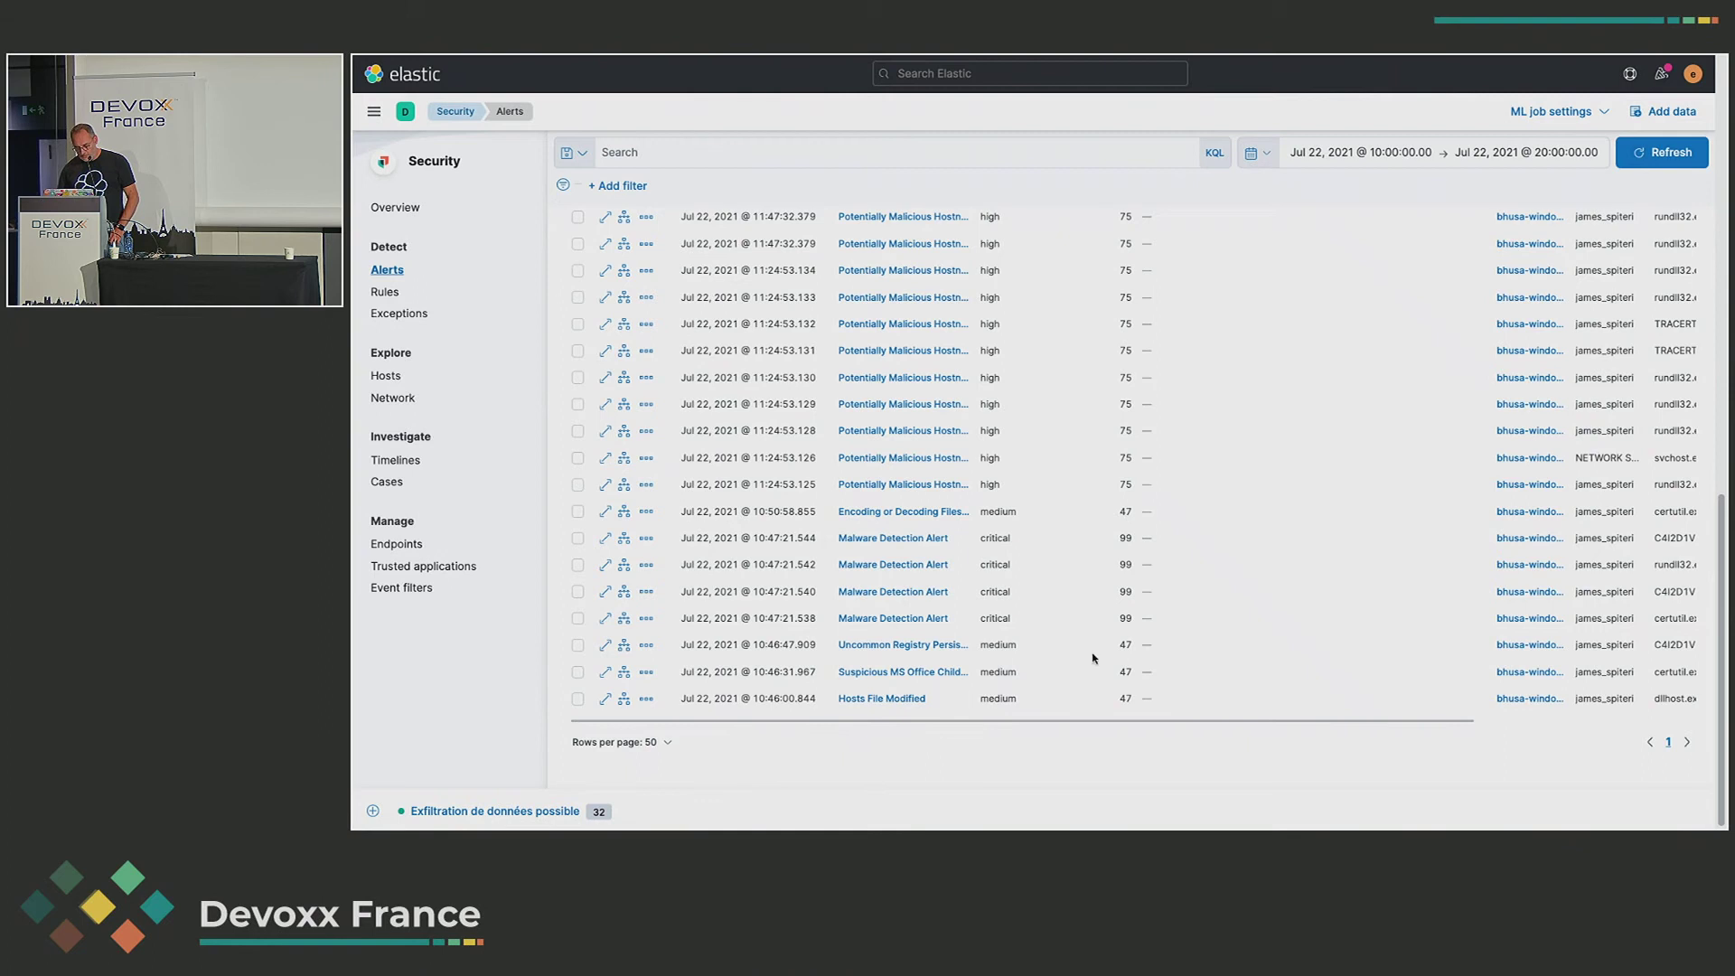
scroll(1428, 469, "up", 12)
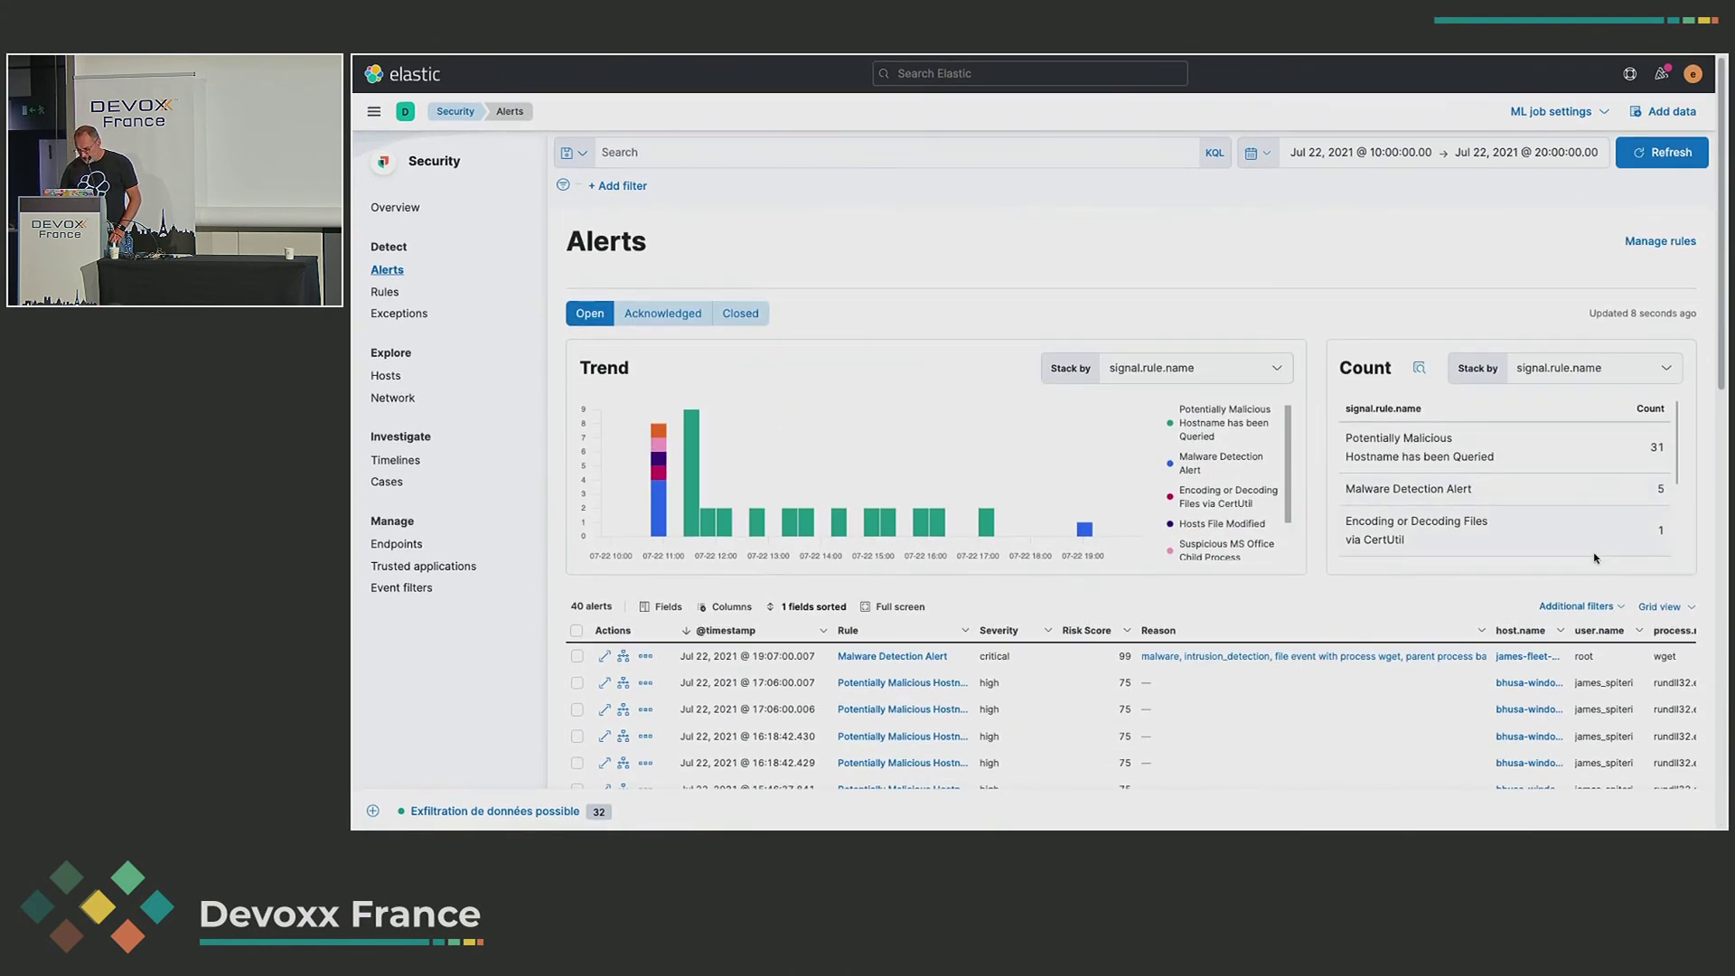
left_click(1647, 607)
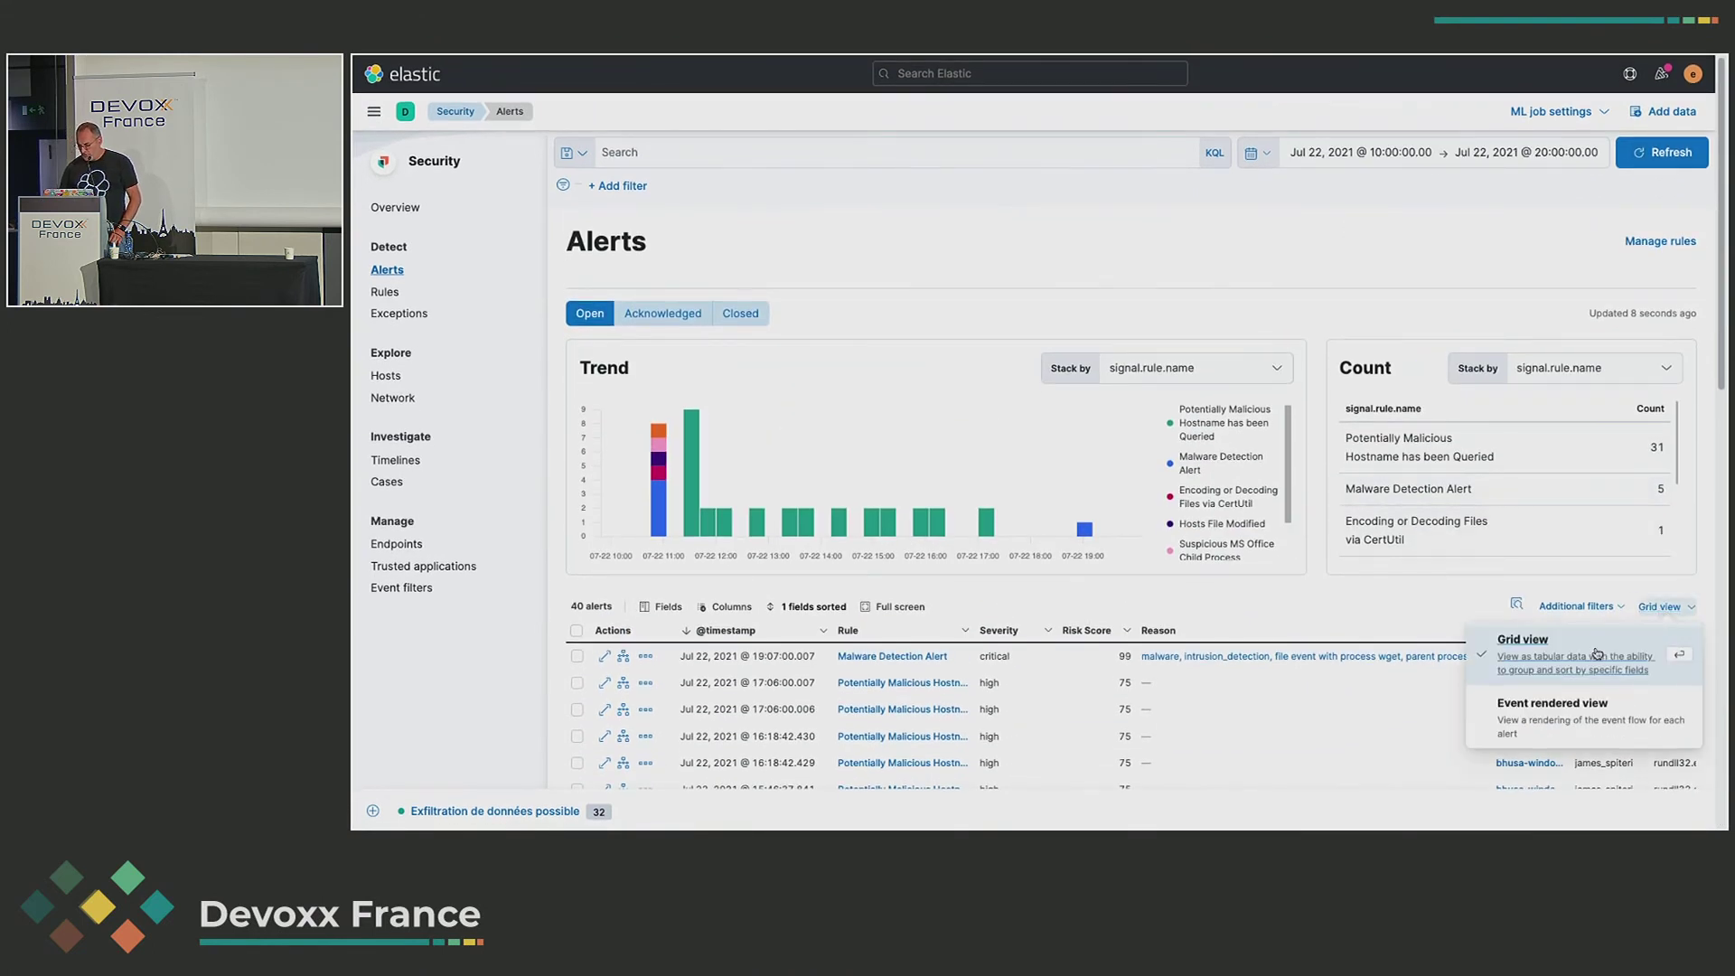
left_click(1554, 716)
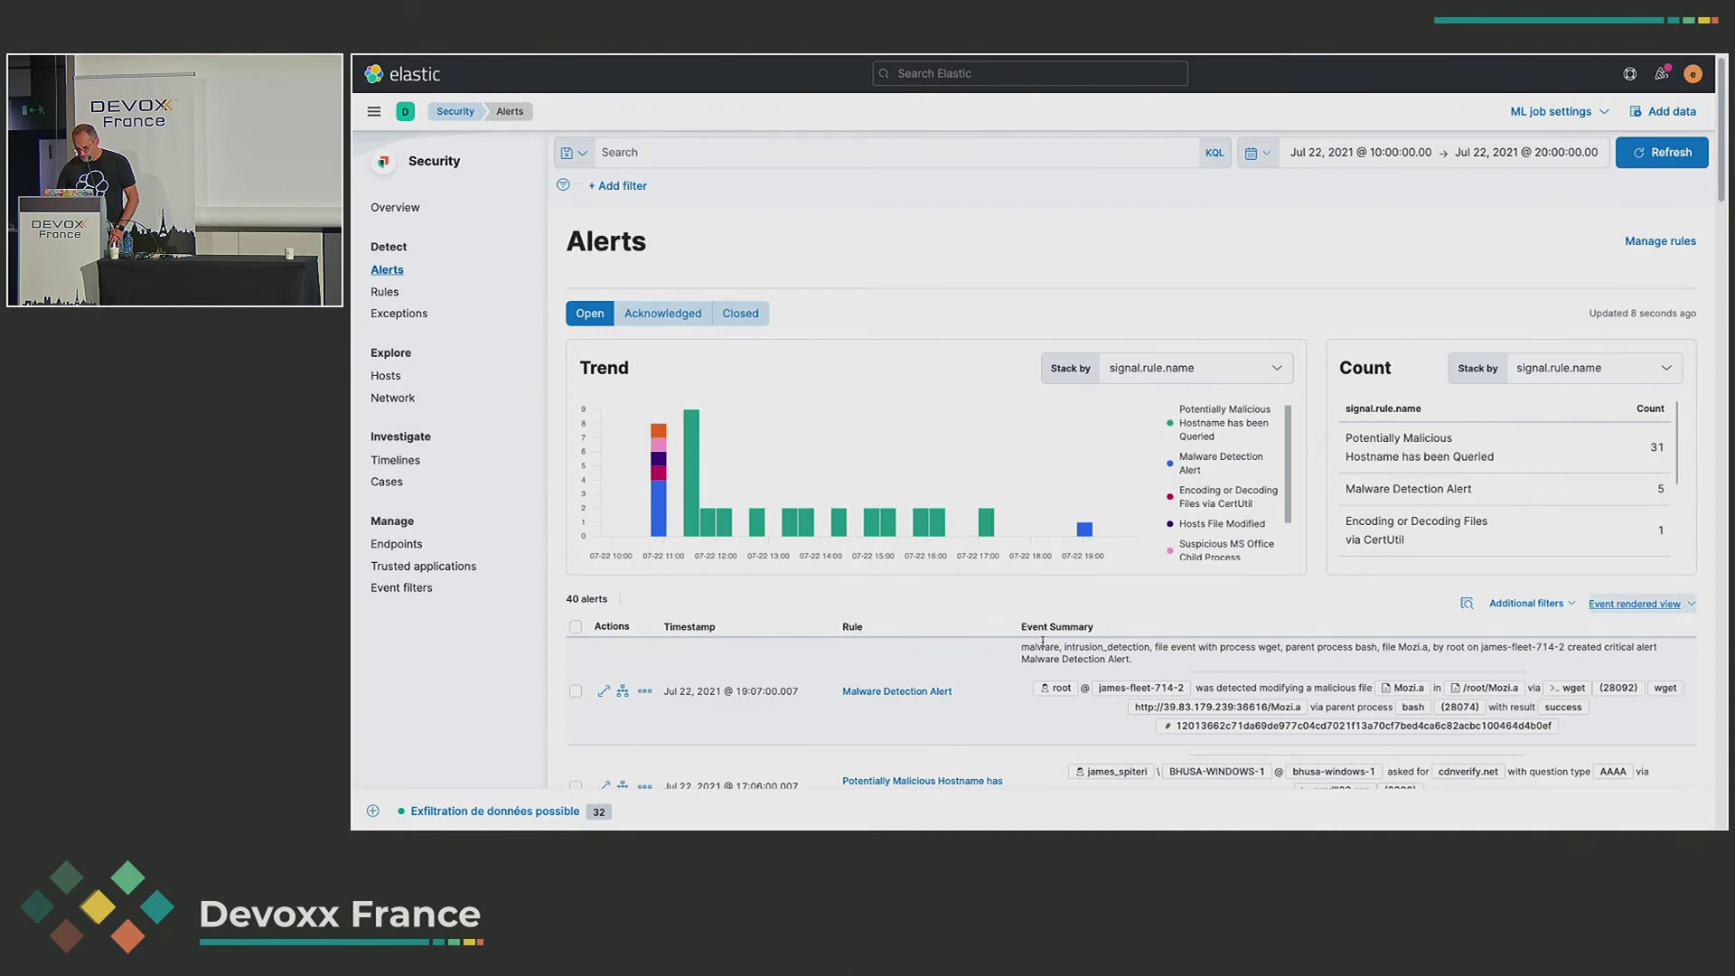
scroll(1043, 642, "down", 20)
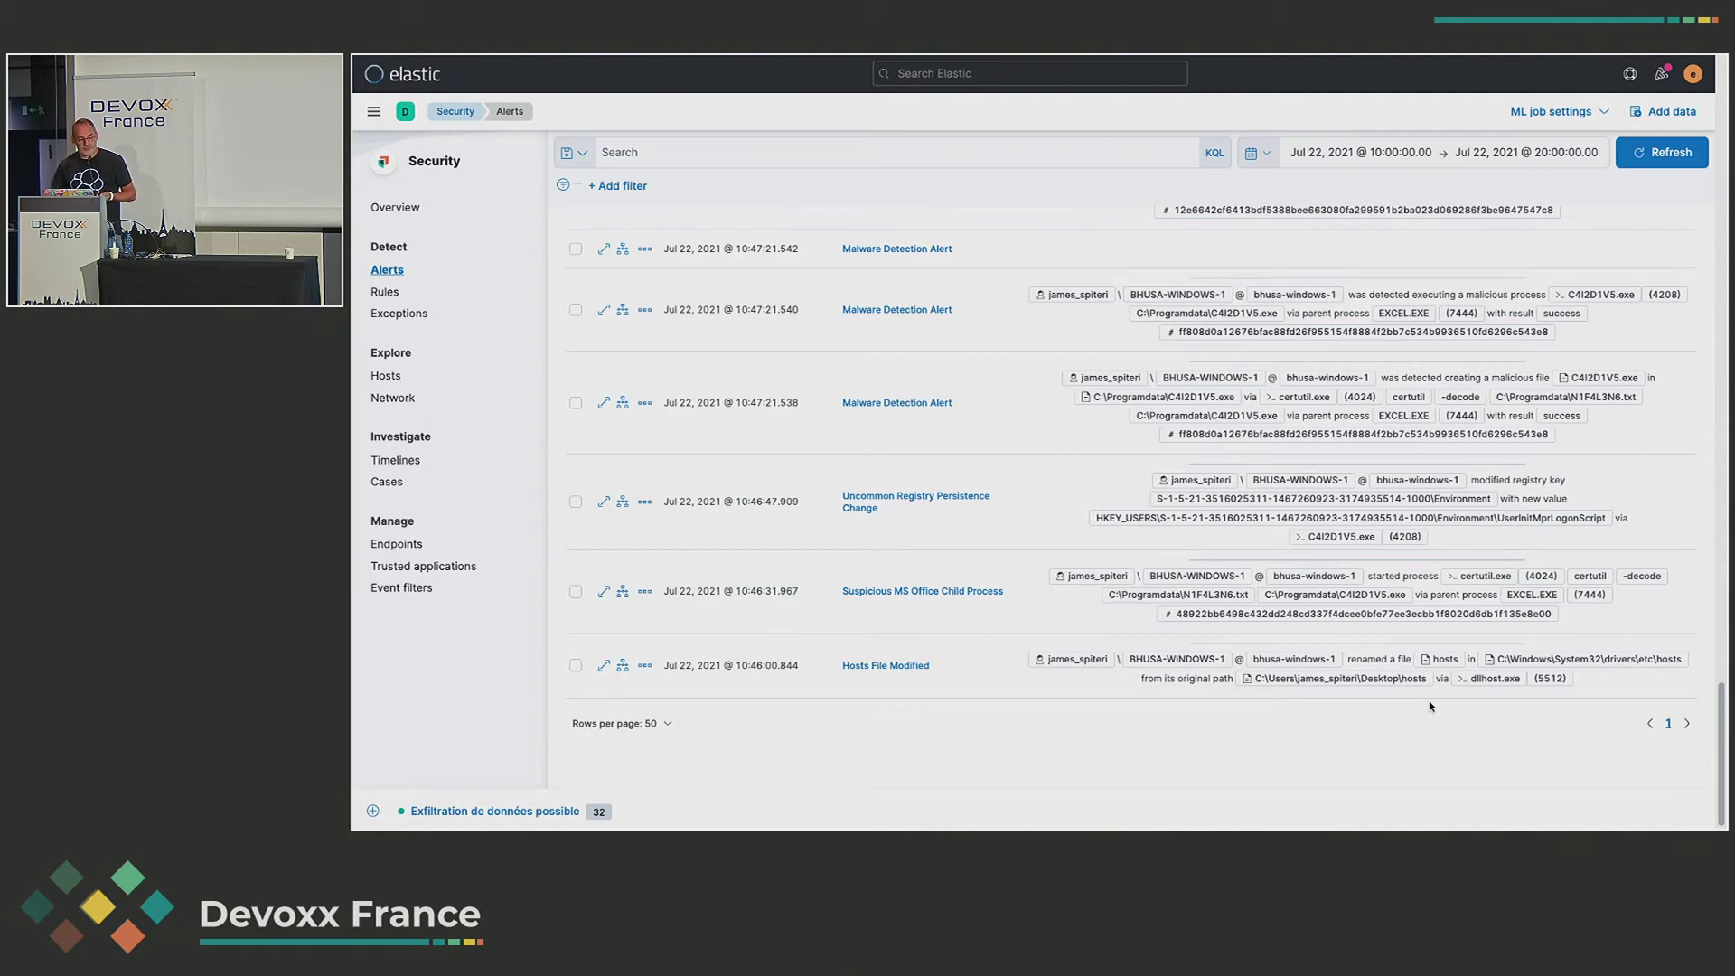
- Examine the results of the most recent "select * from etc_hosts" live query in the Osquery history
left_click(373, 113)
scroll(398, 682, "down", 4)
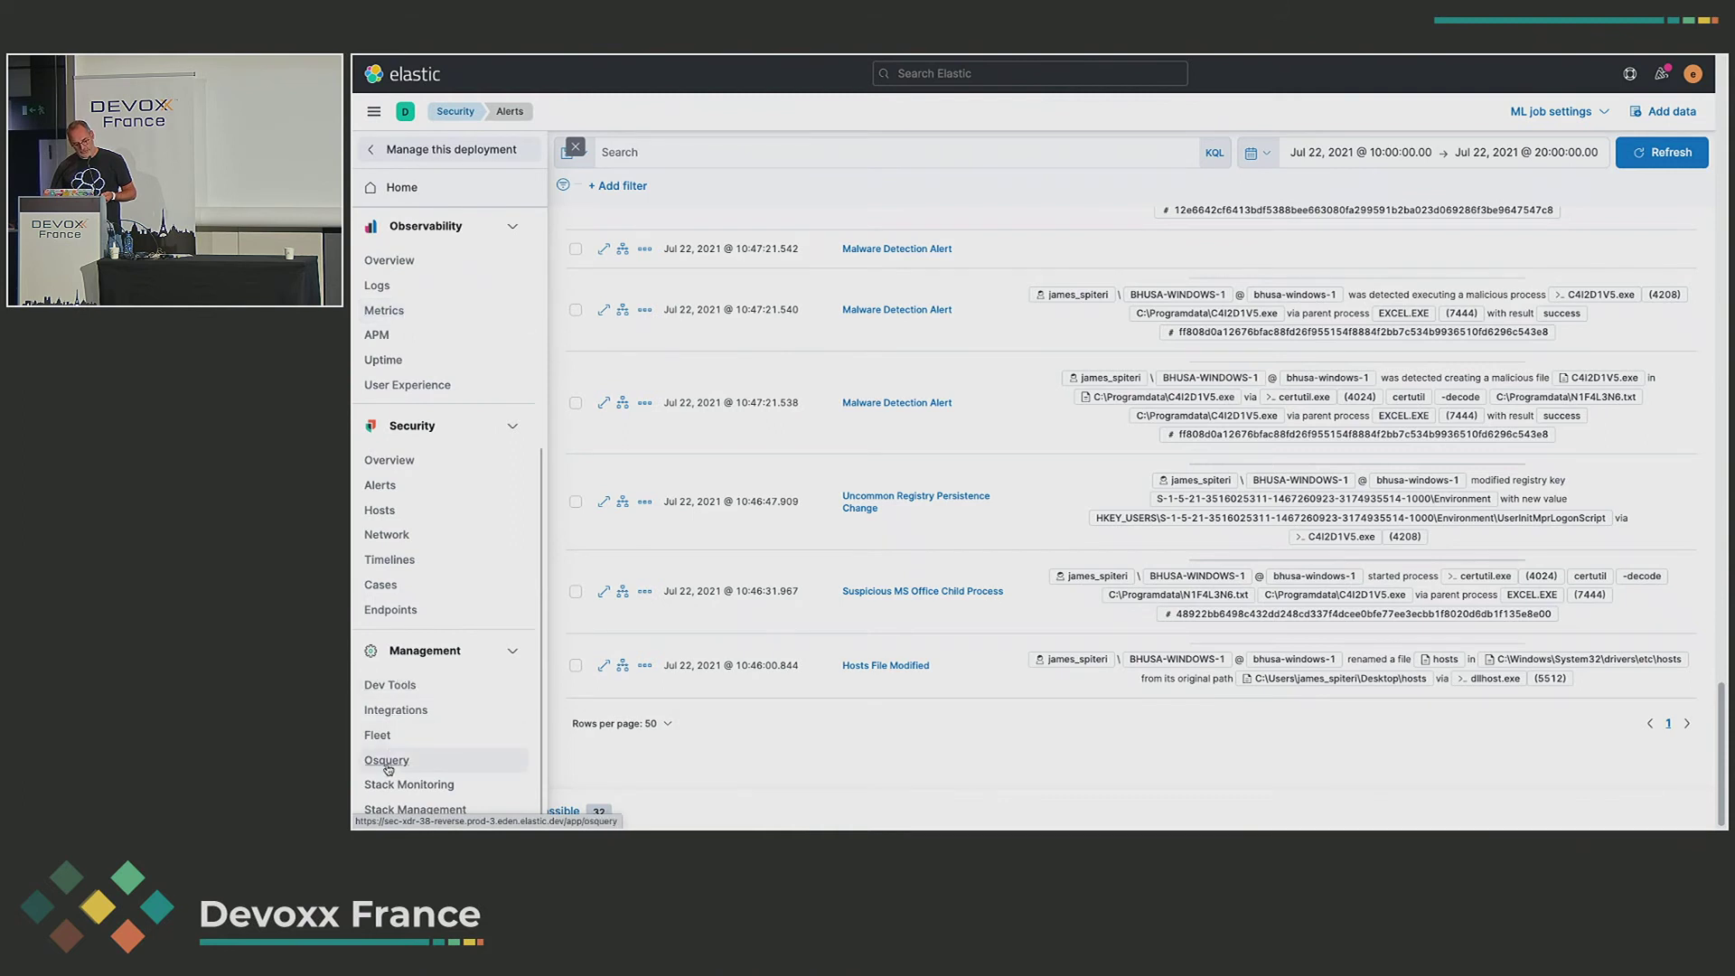
left_click(386, 761)
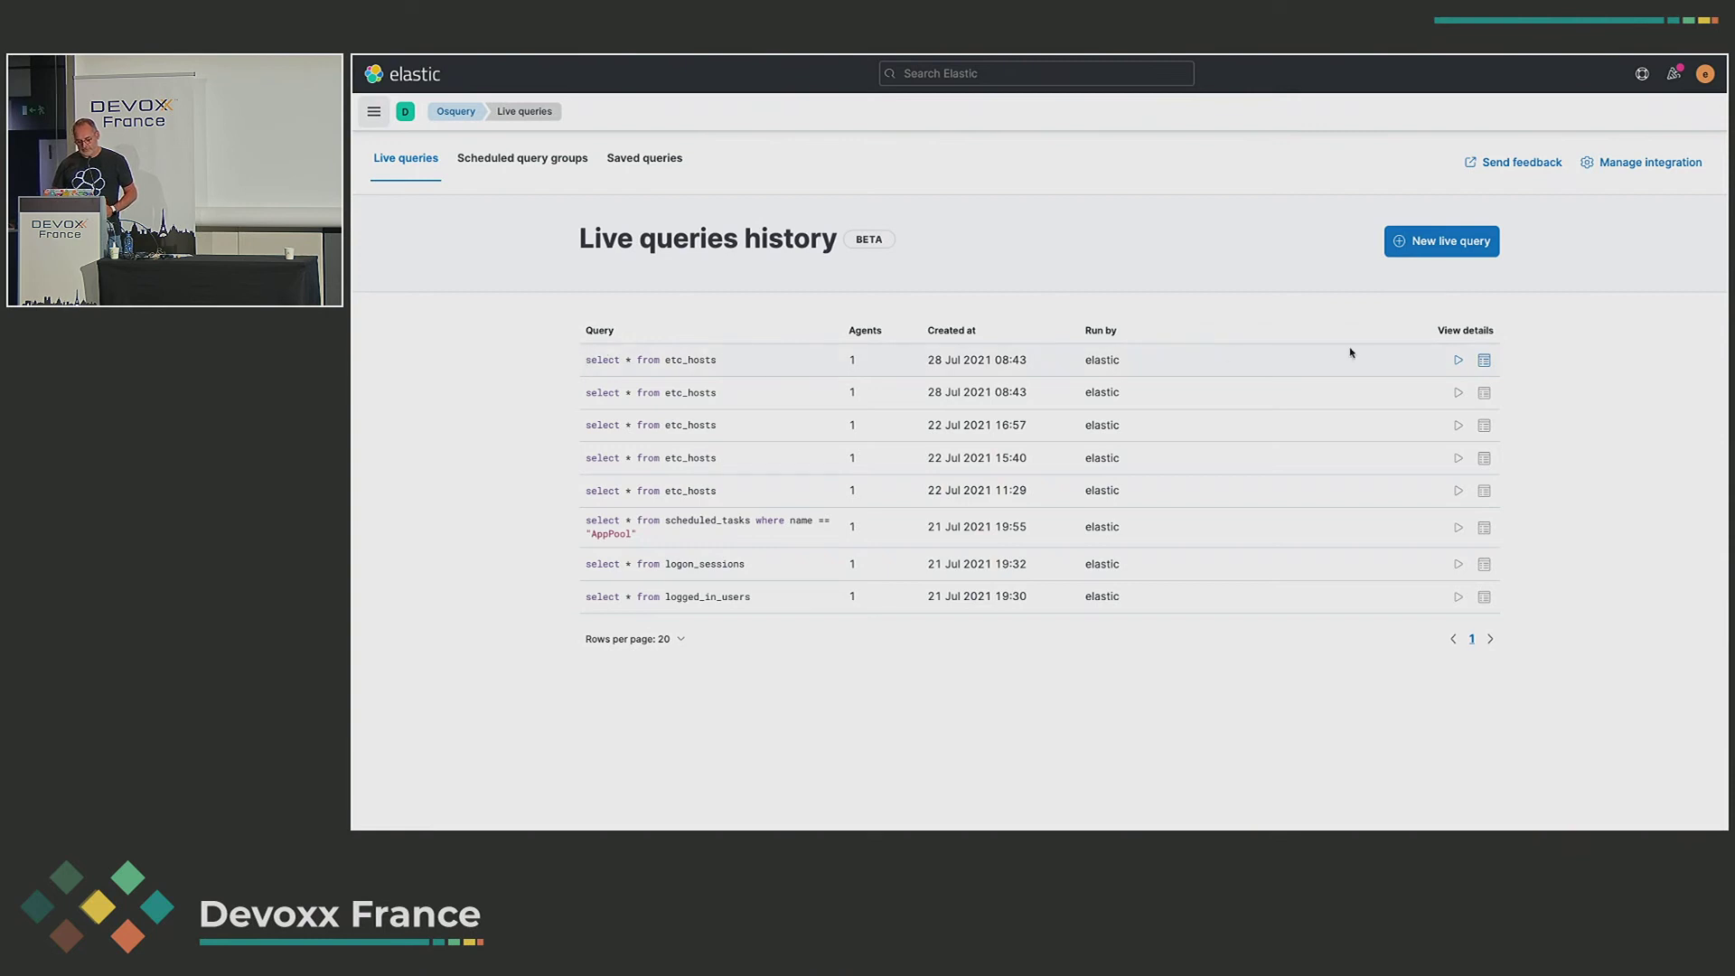
left_click(1484, 359)
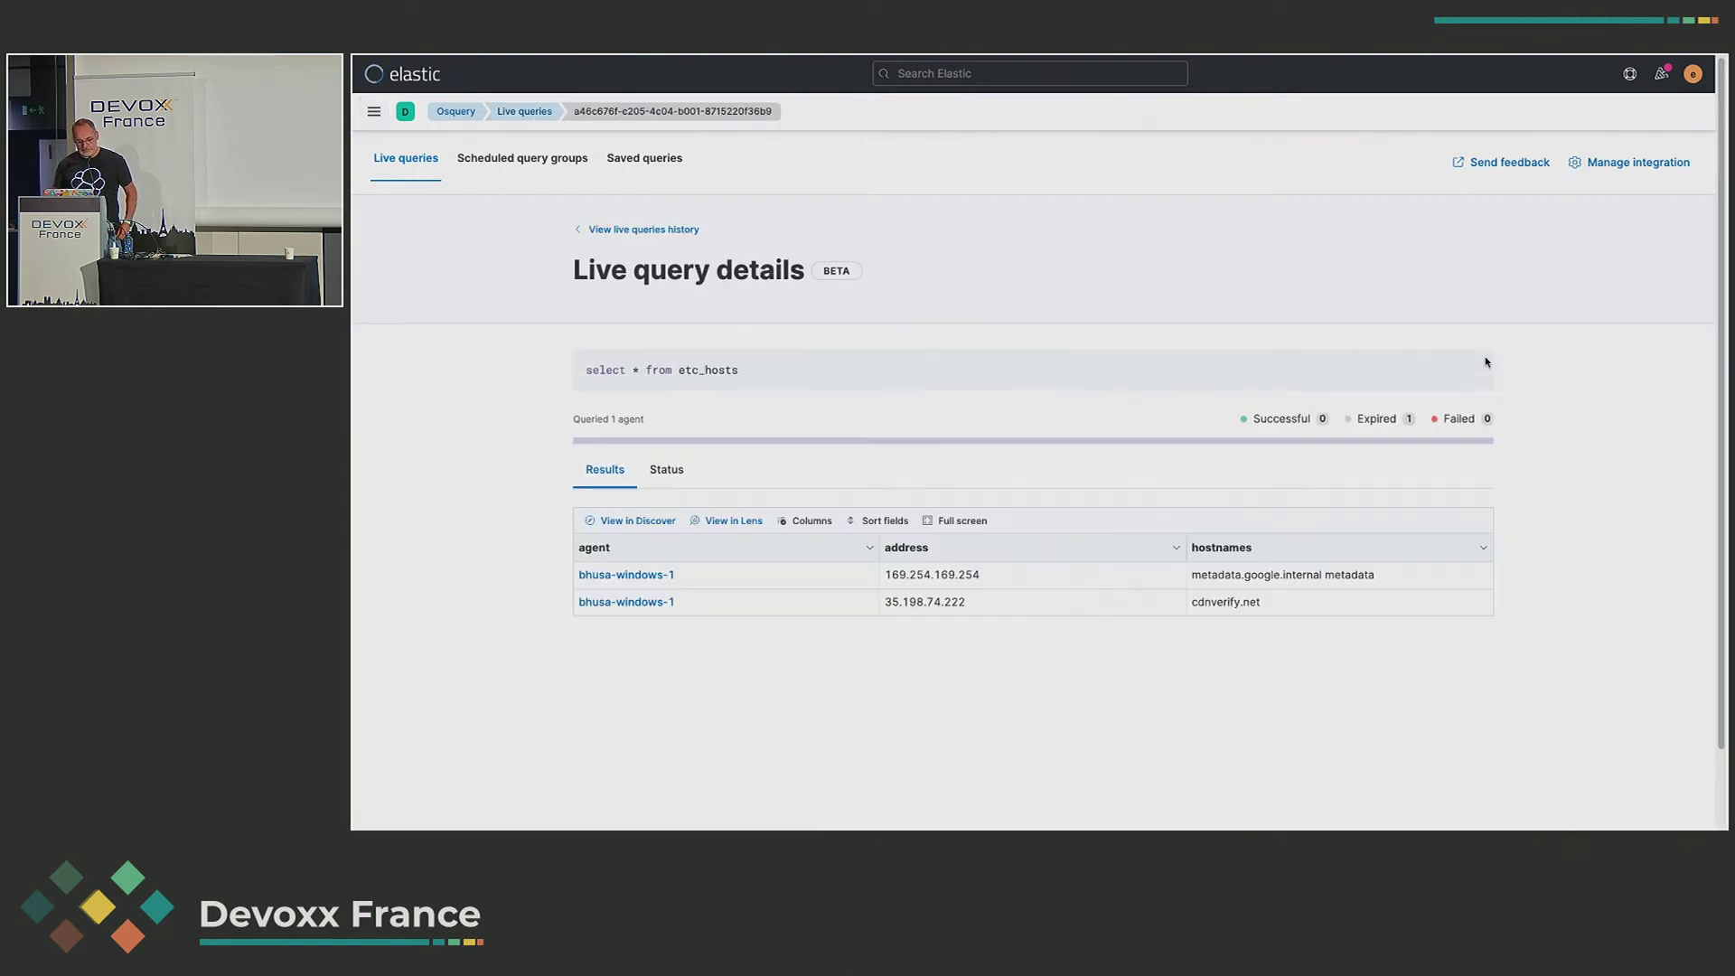
scroll(995, 643, "down", 2)
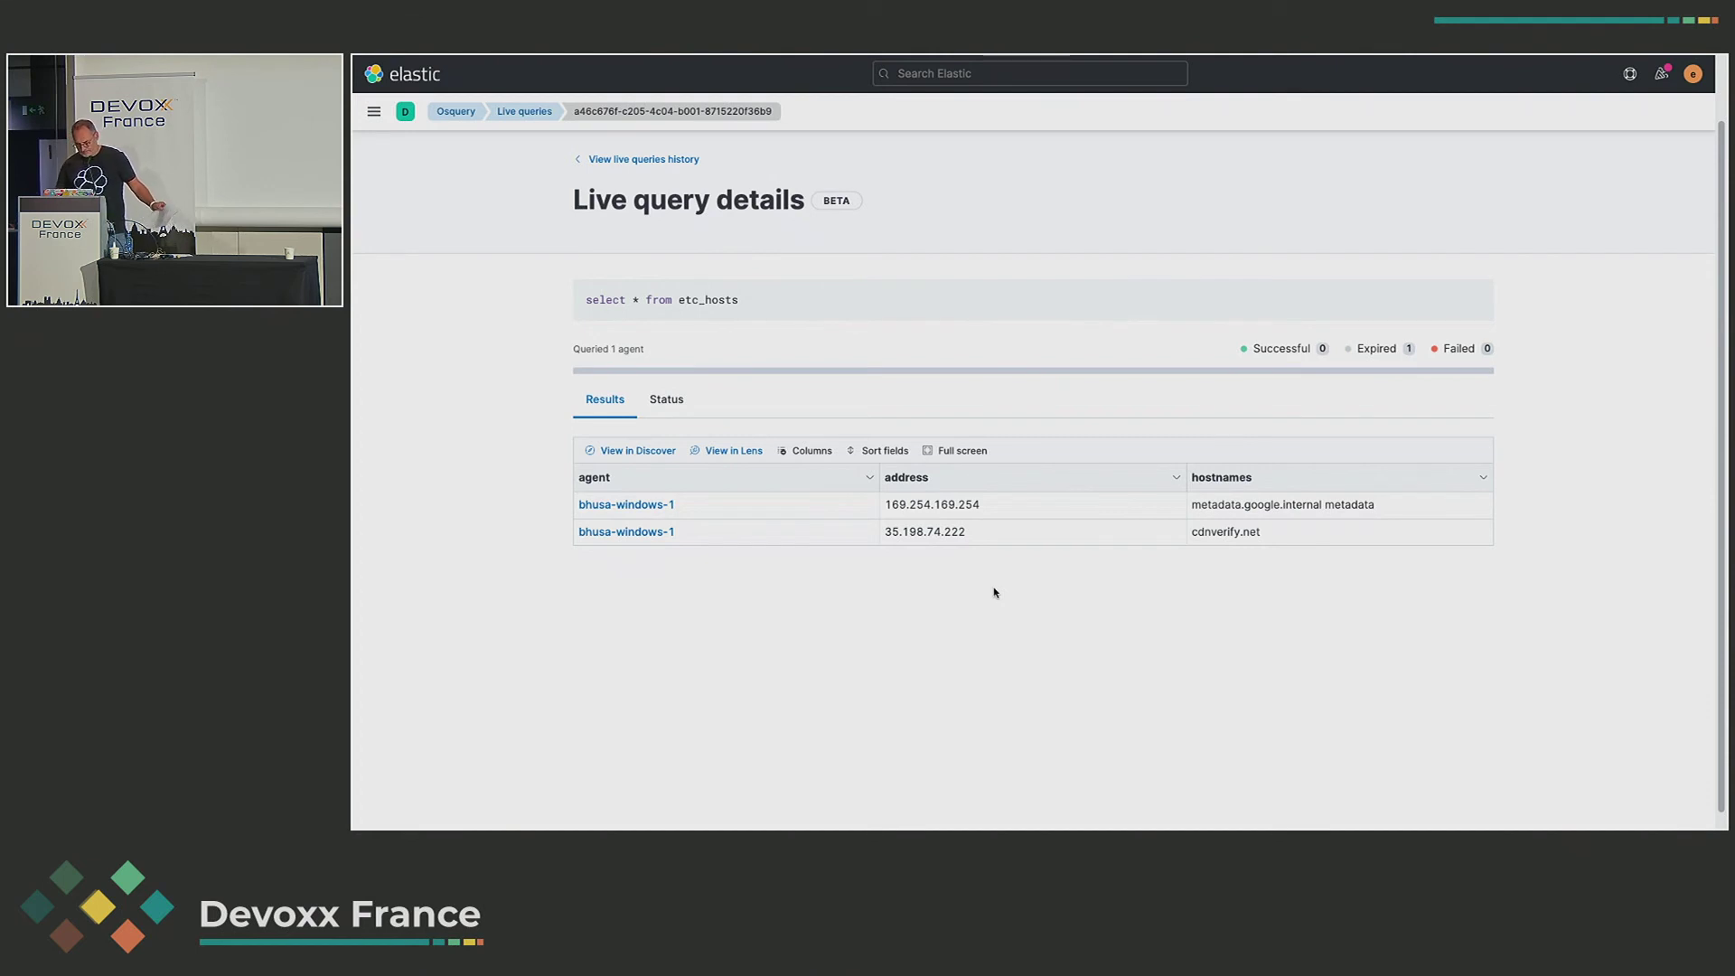
left_click(678, 160)
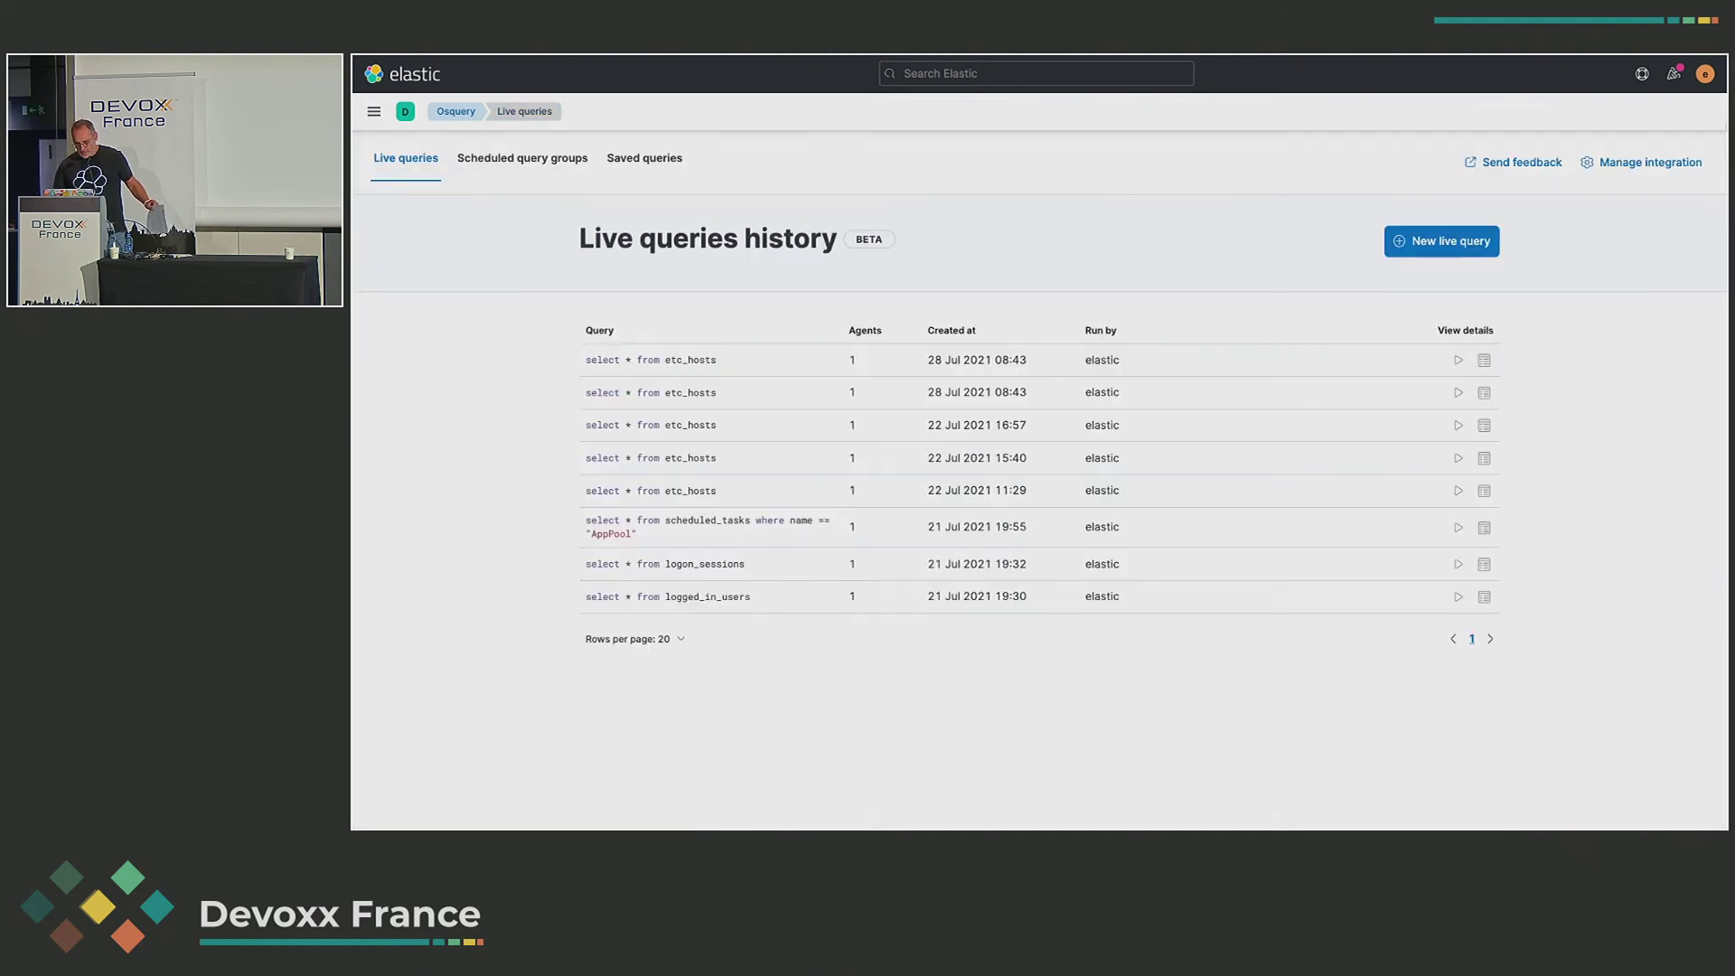
- Open the BHUSA agent policy from the Osquery Manager integration and examine the overview and exported fields of its Windows integration
left_click(1673, 165)
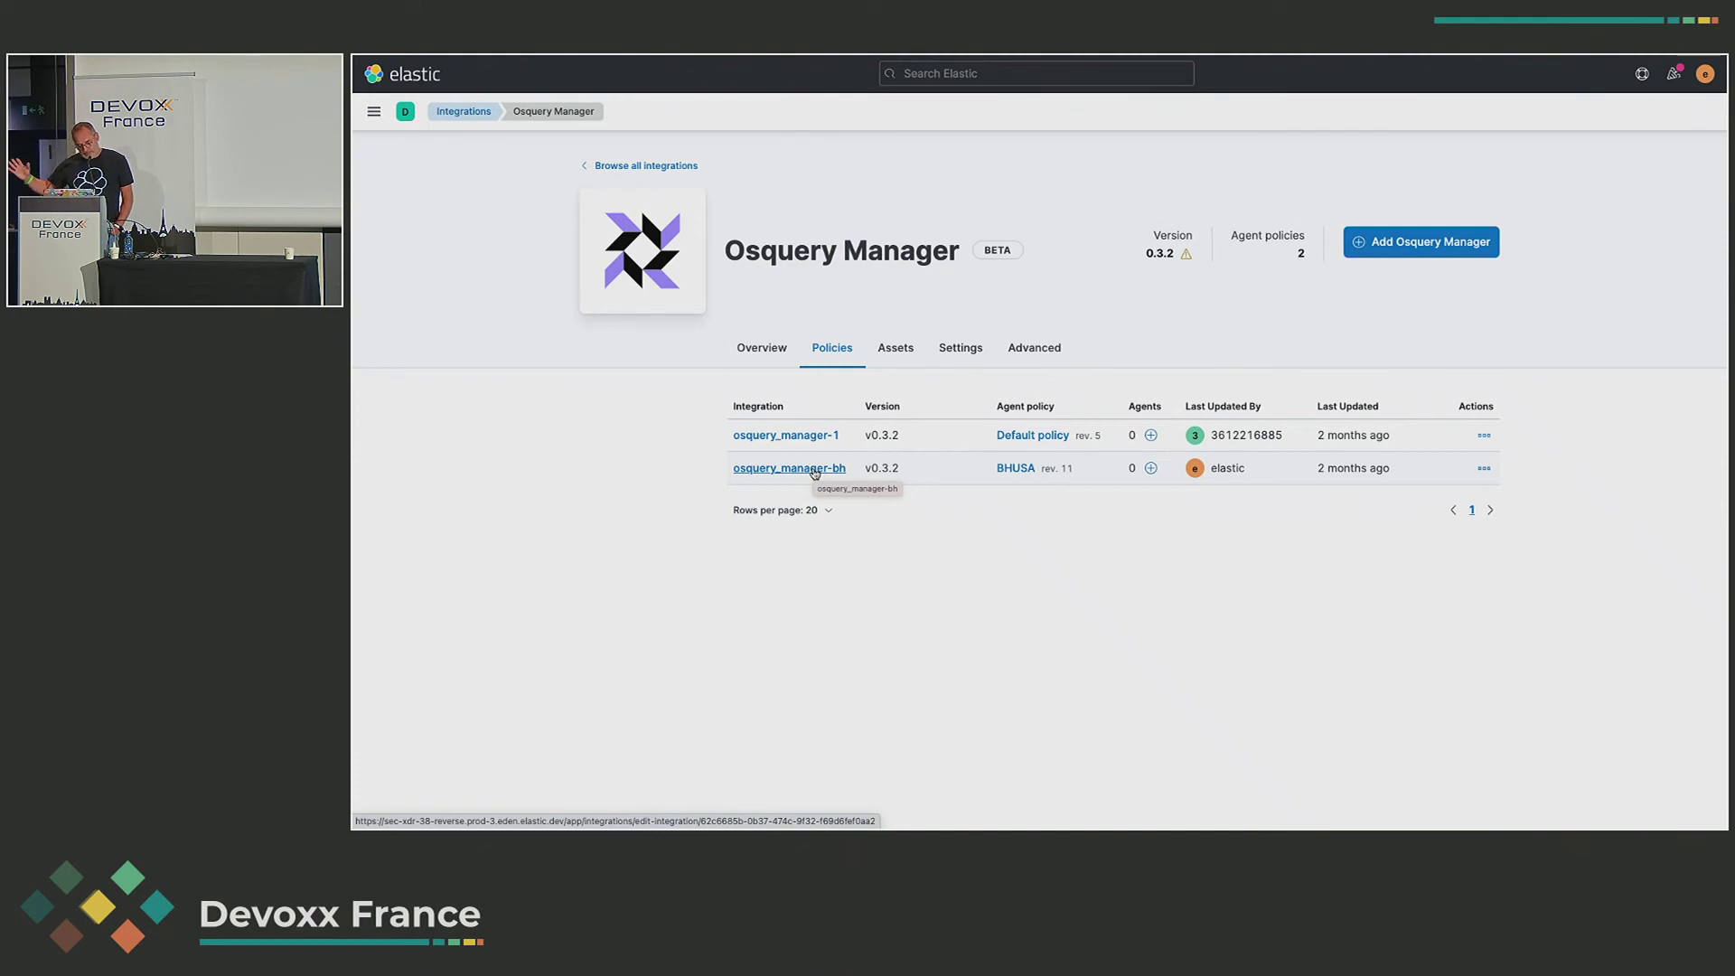
left_click(1016, 471)
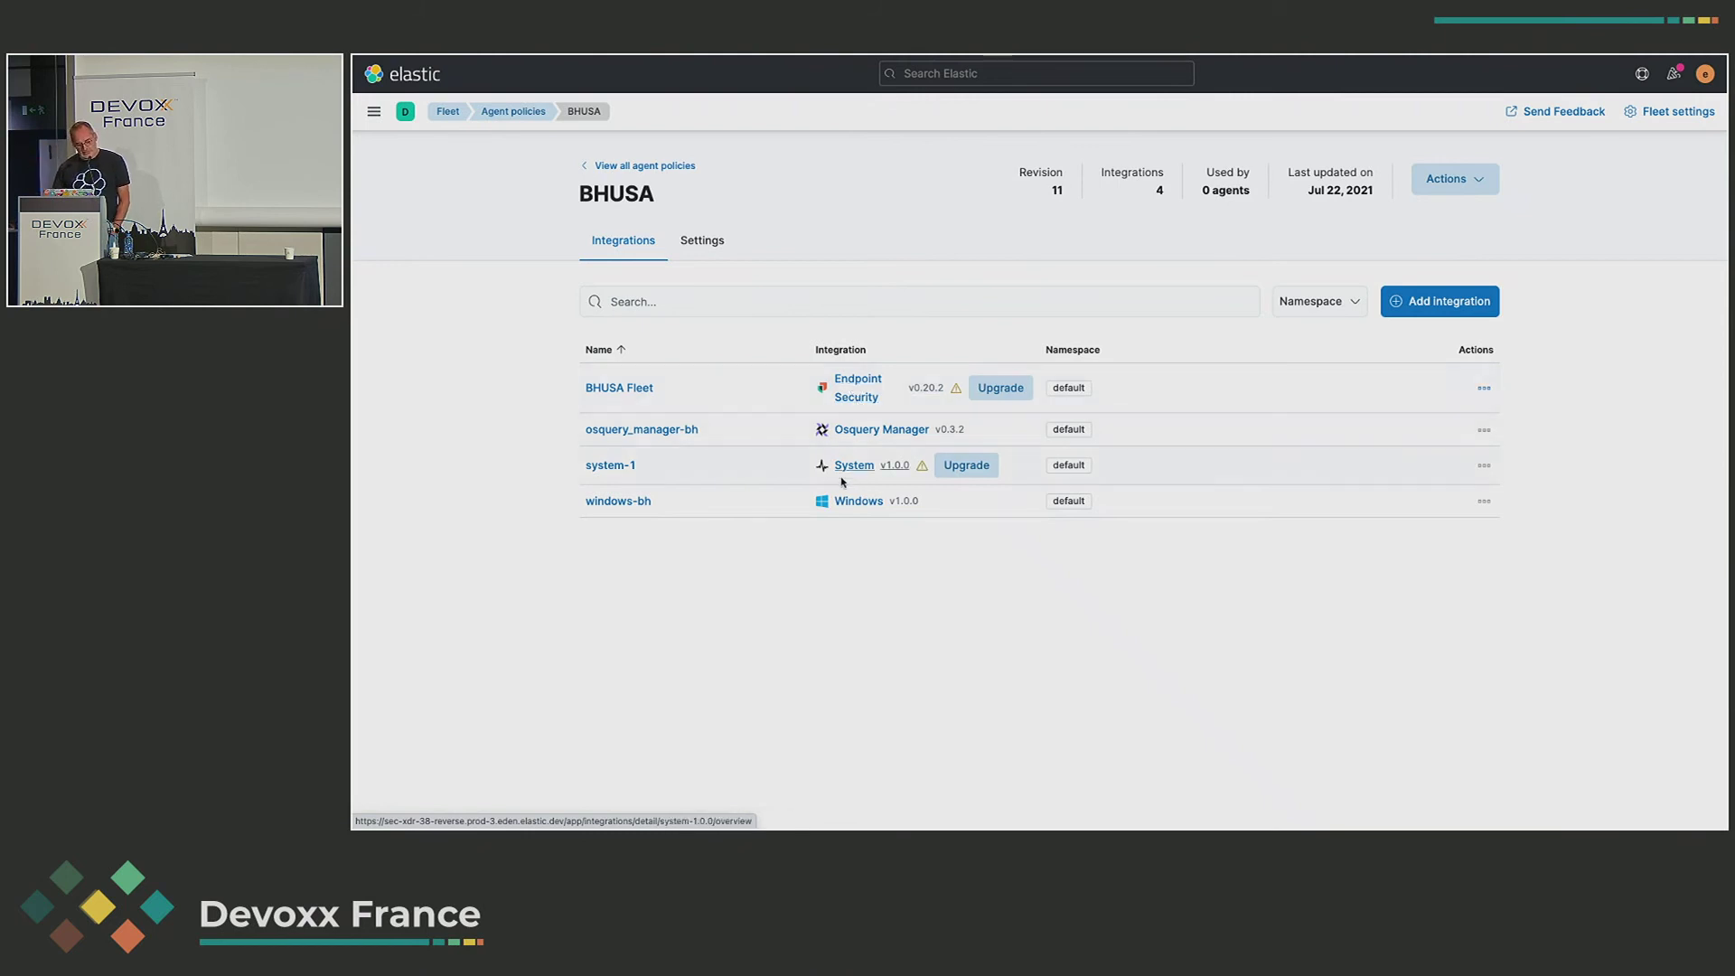
left_click(850, 505)
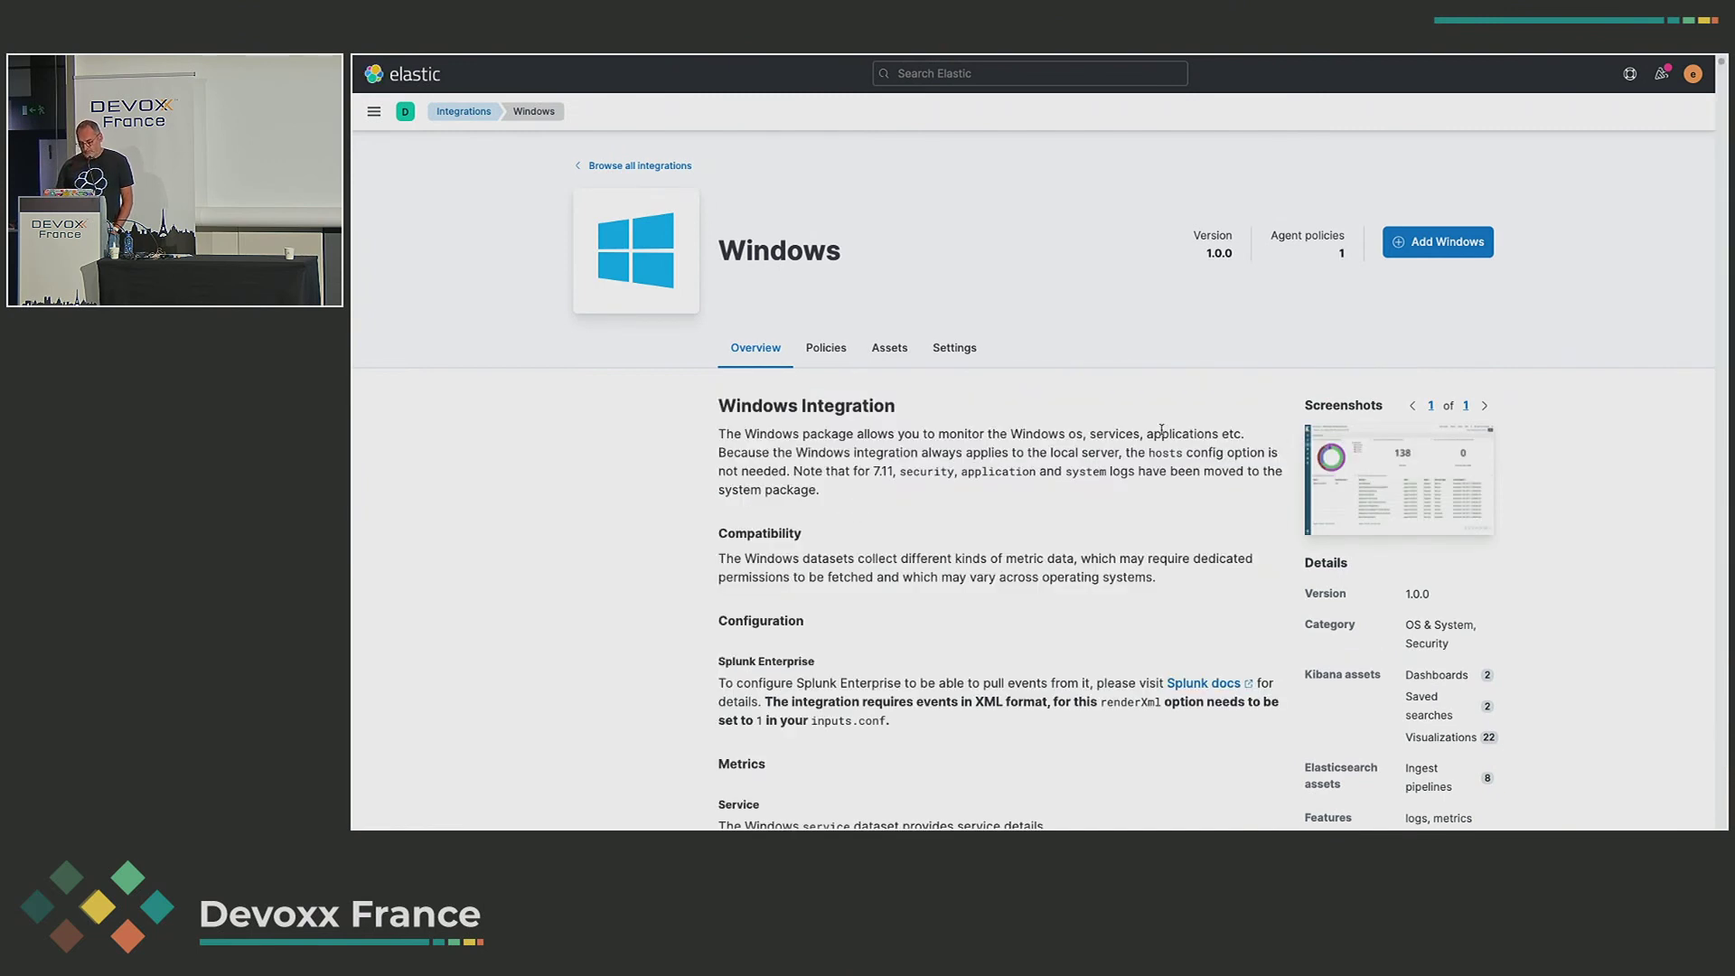
scroll(1133, 537, "down", 2)
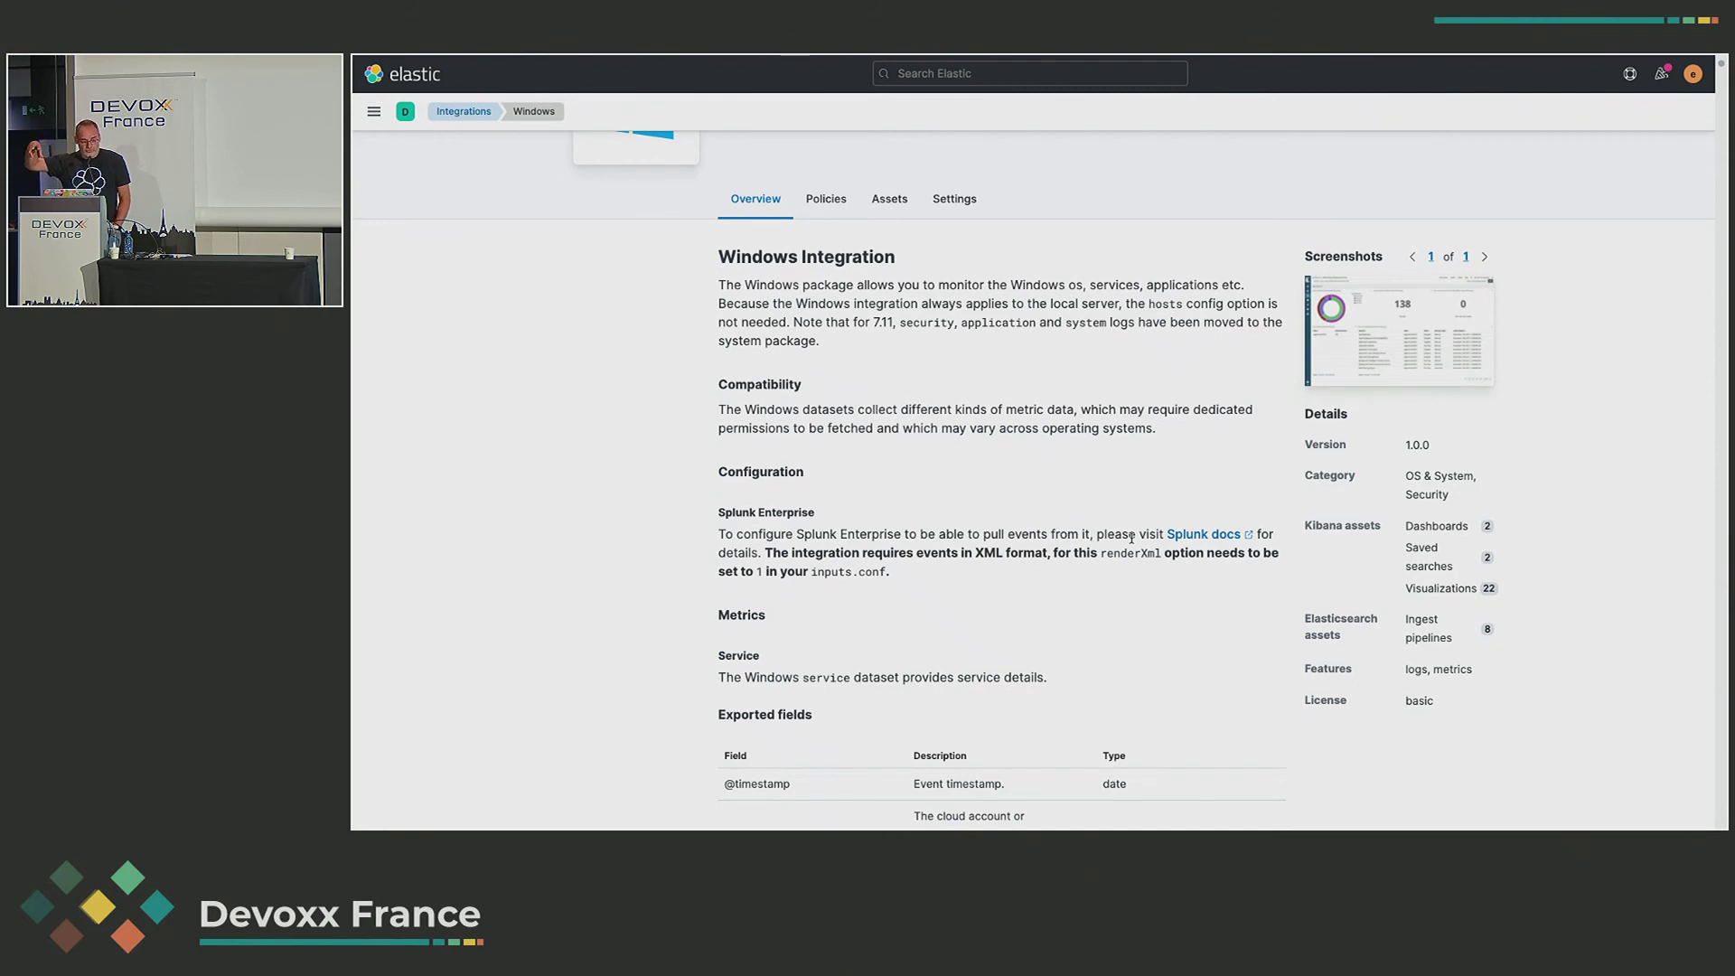
scroll(1150, 558, "down", 1)
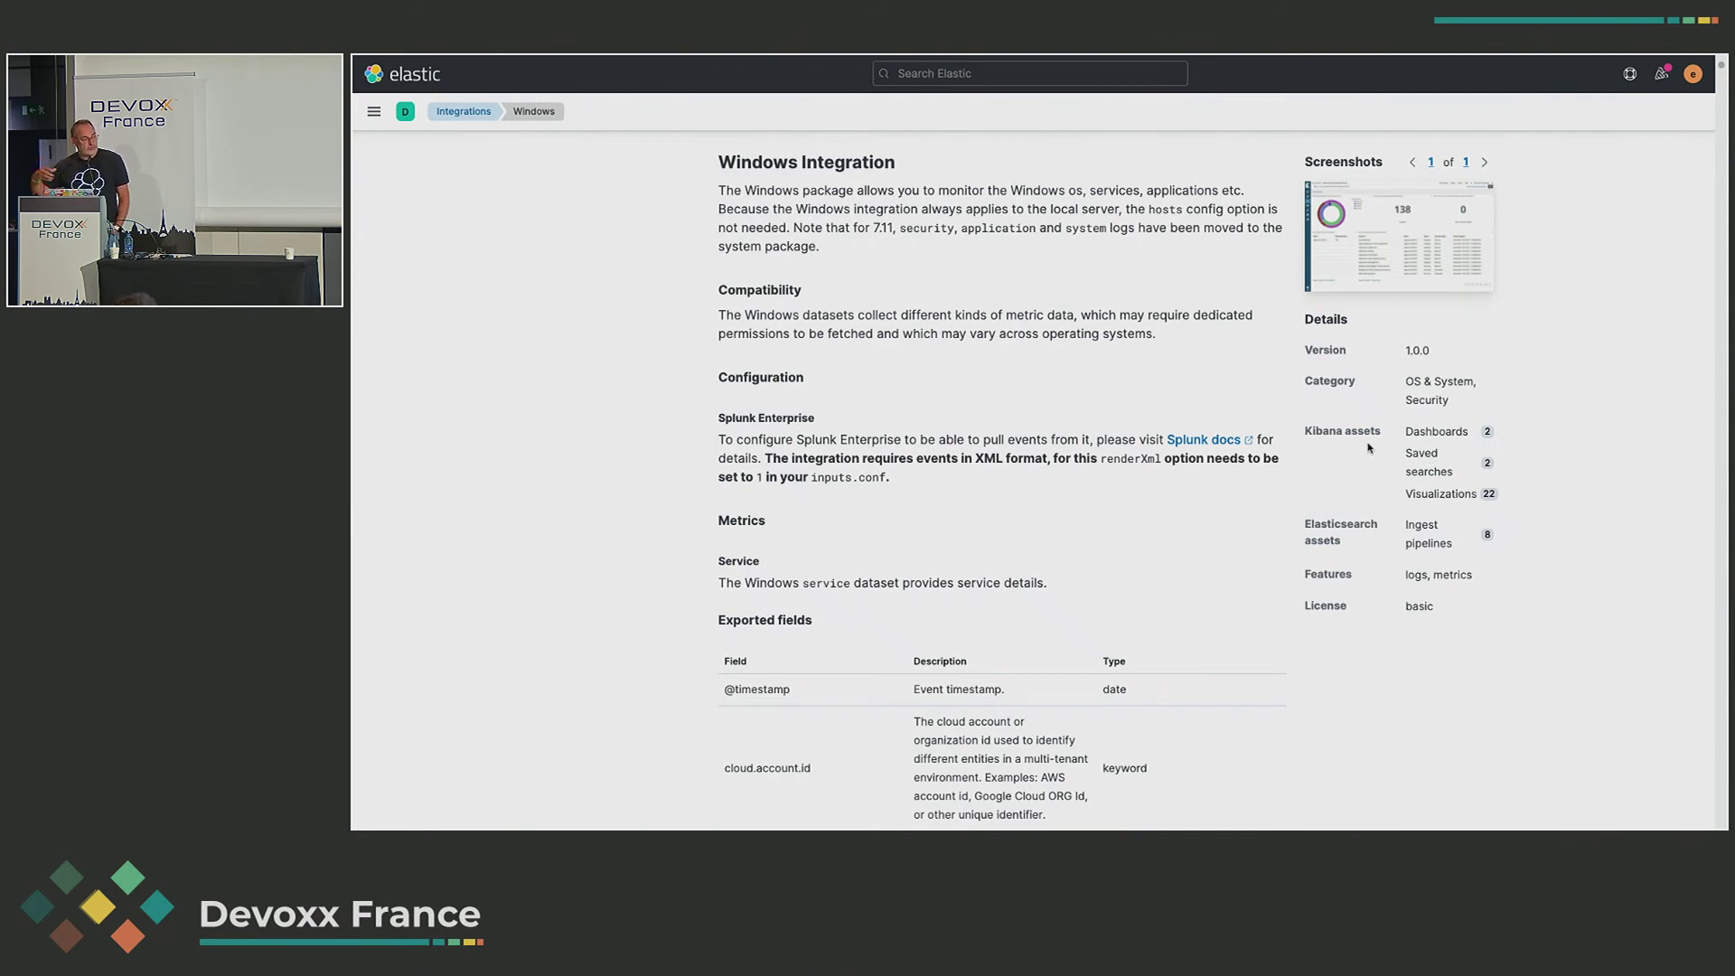
scroll(986, 548, "down", 5)
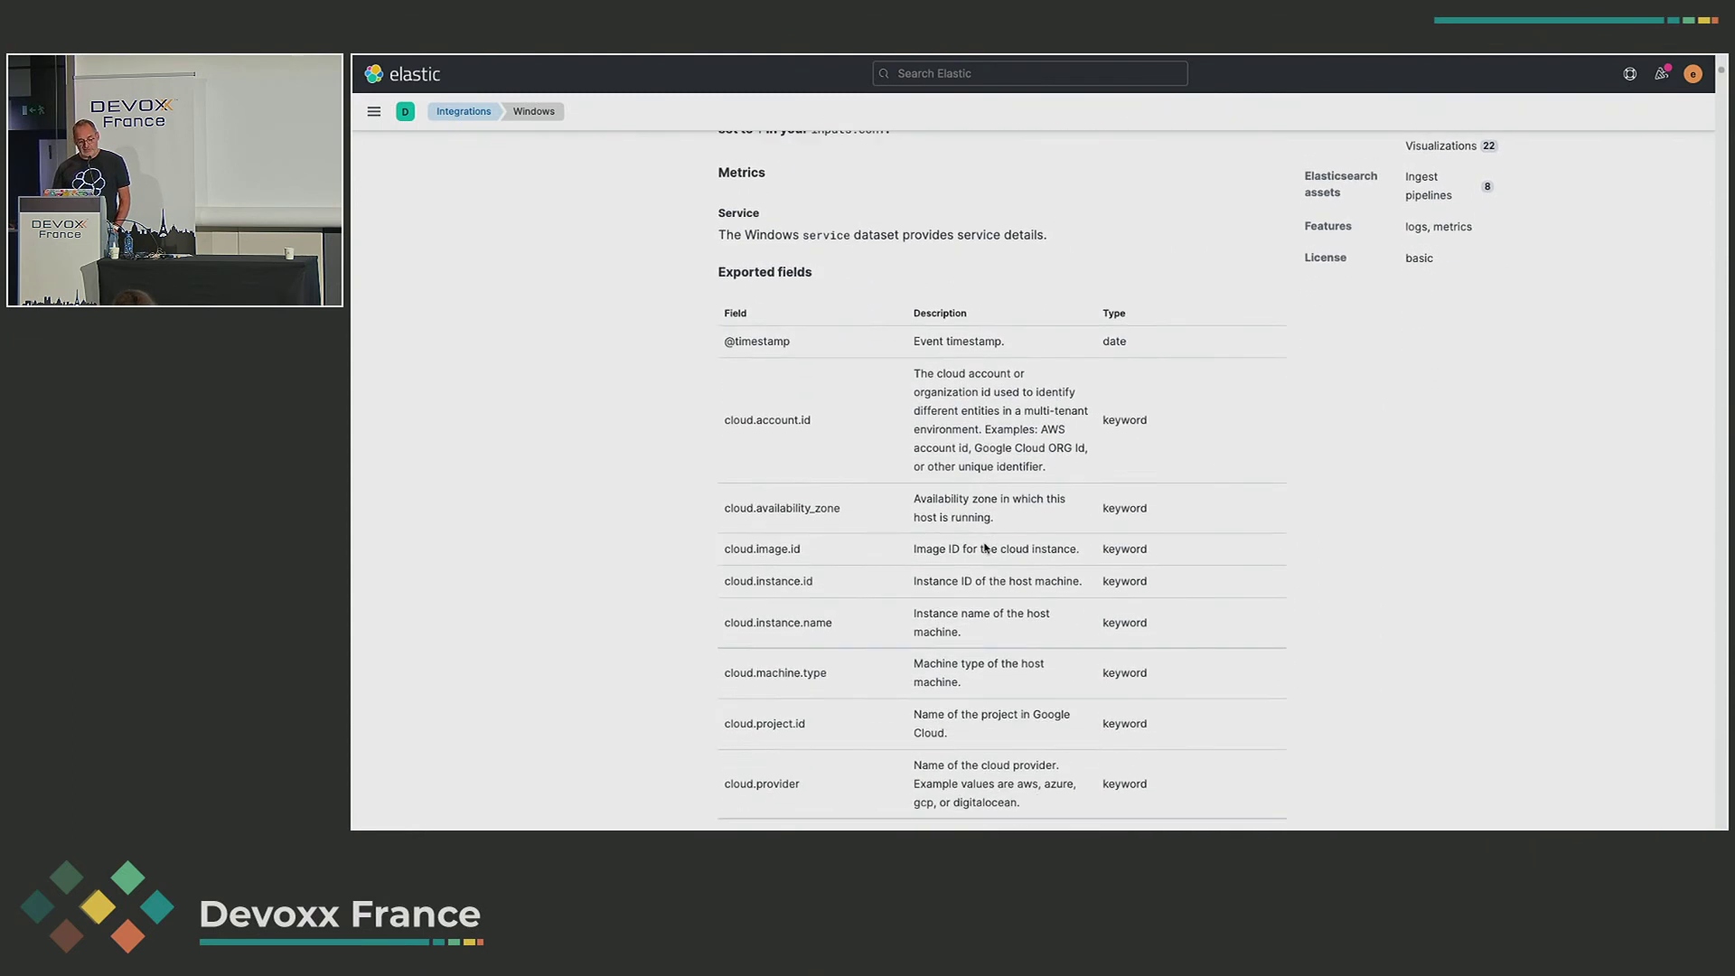
scroll(986, 548, "down", 4)
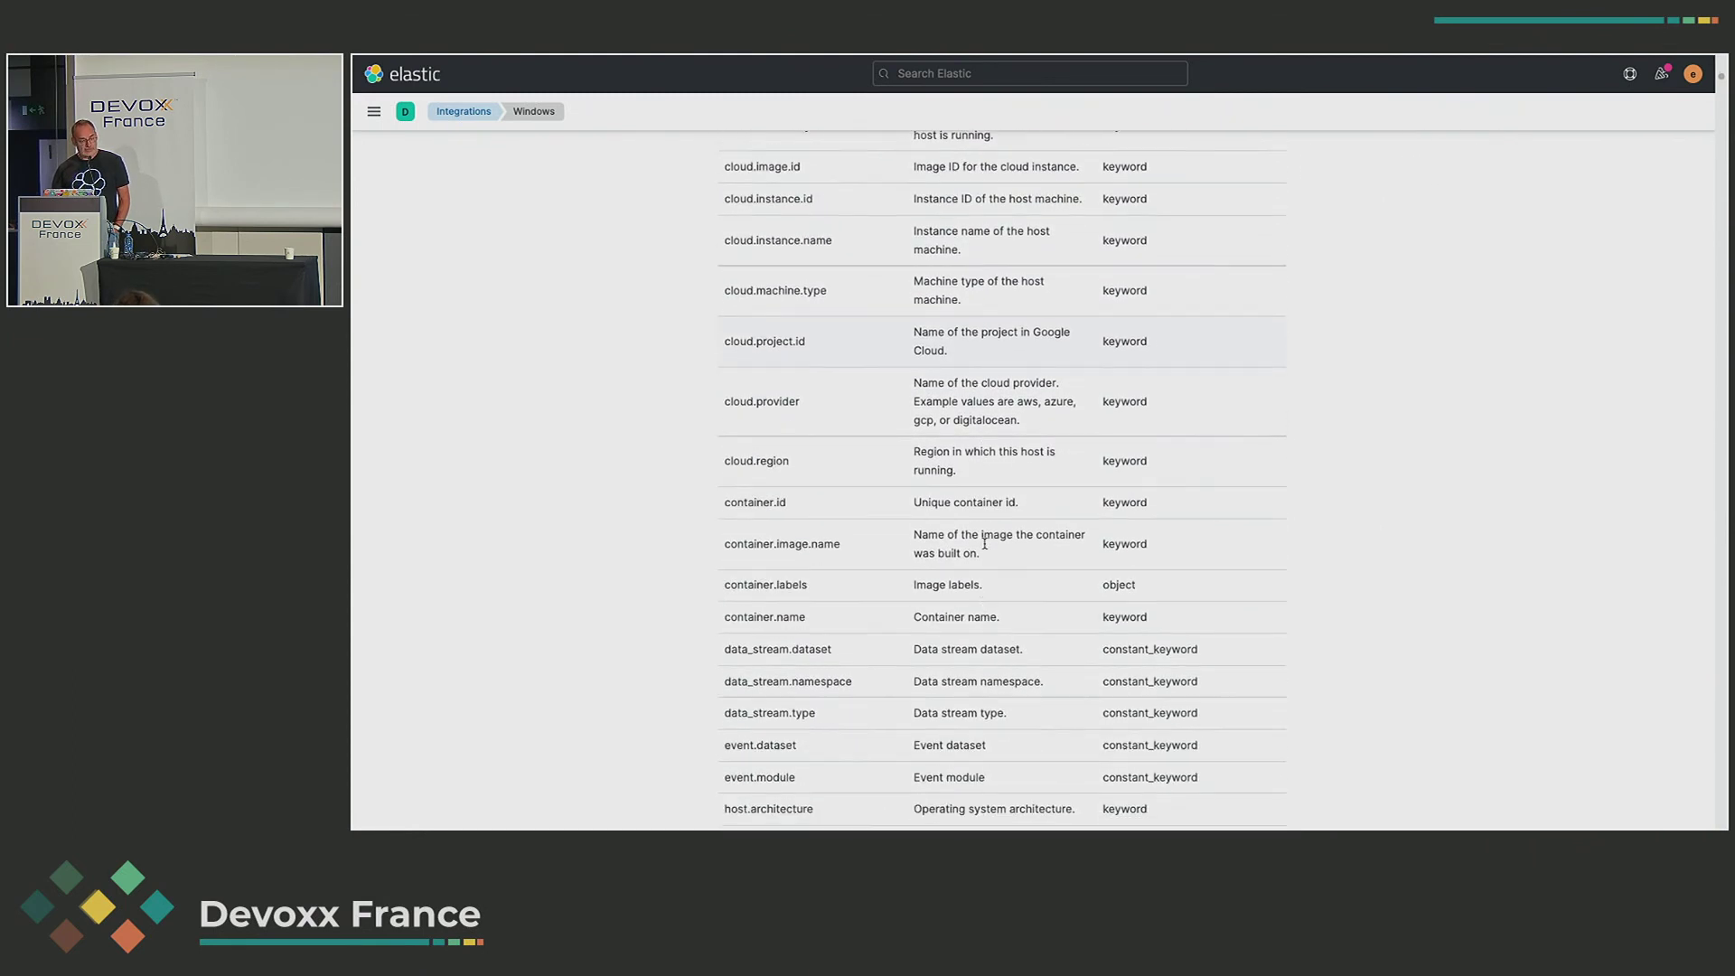
scroll(986, 548, "down", 8)
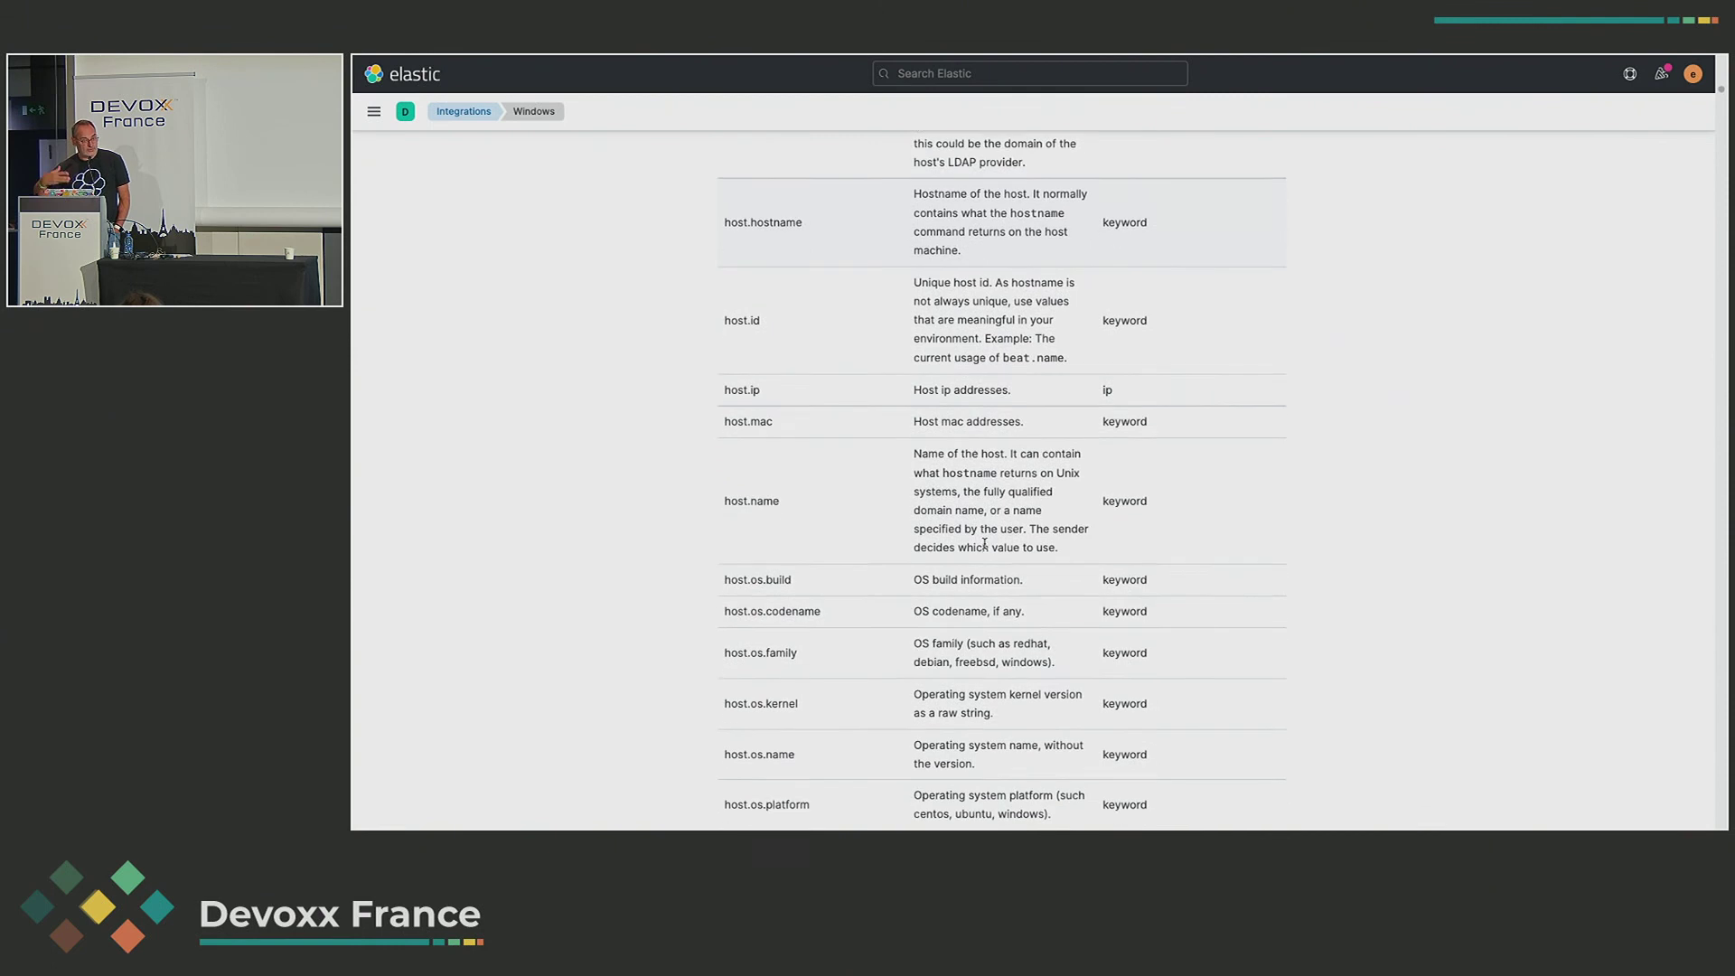
scroll(984, 543, "up", 20)
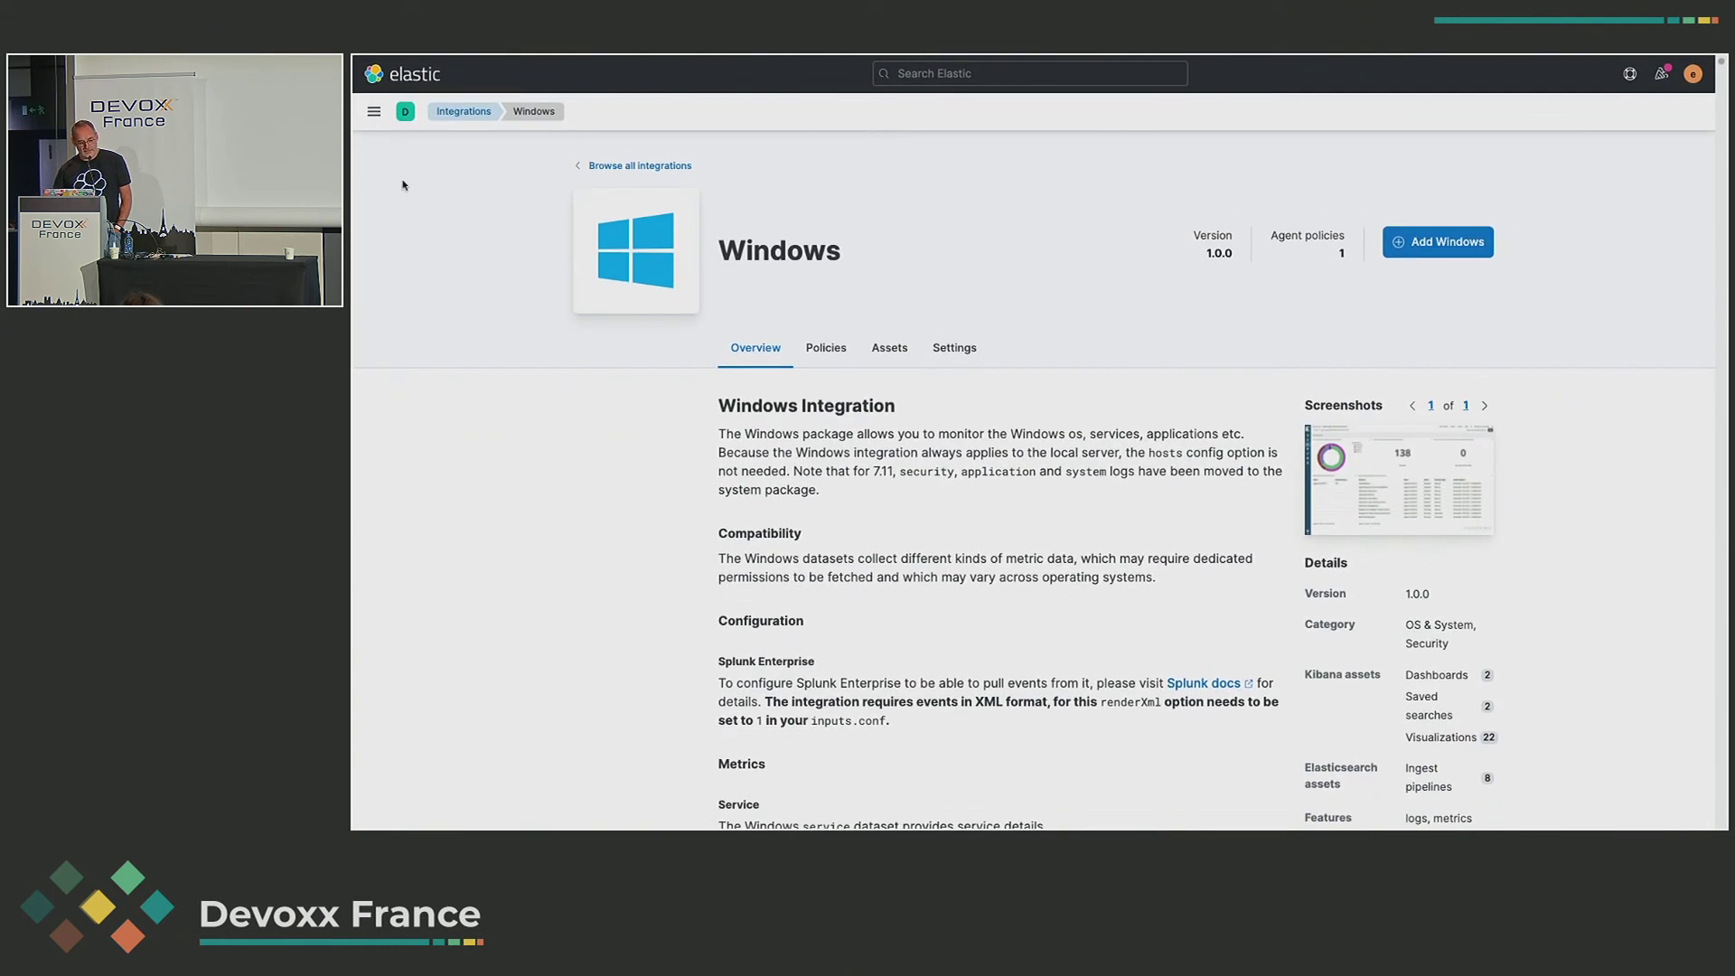
scroll(421, 282, "left", 5)
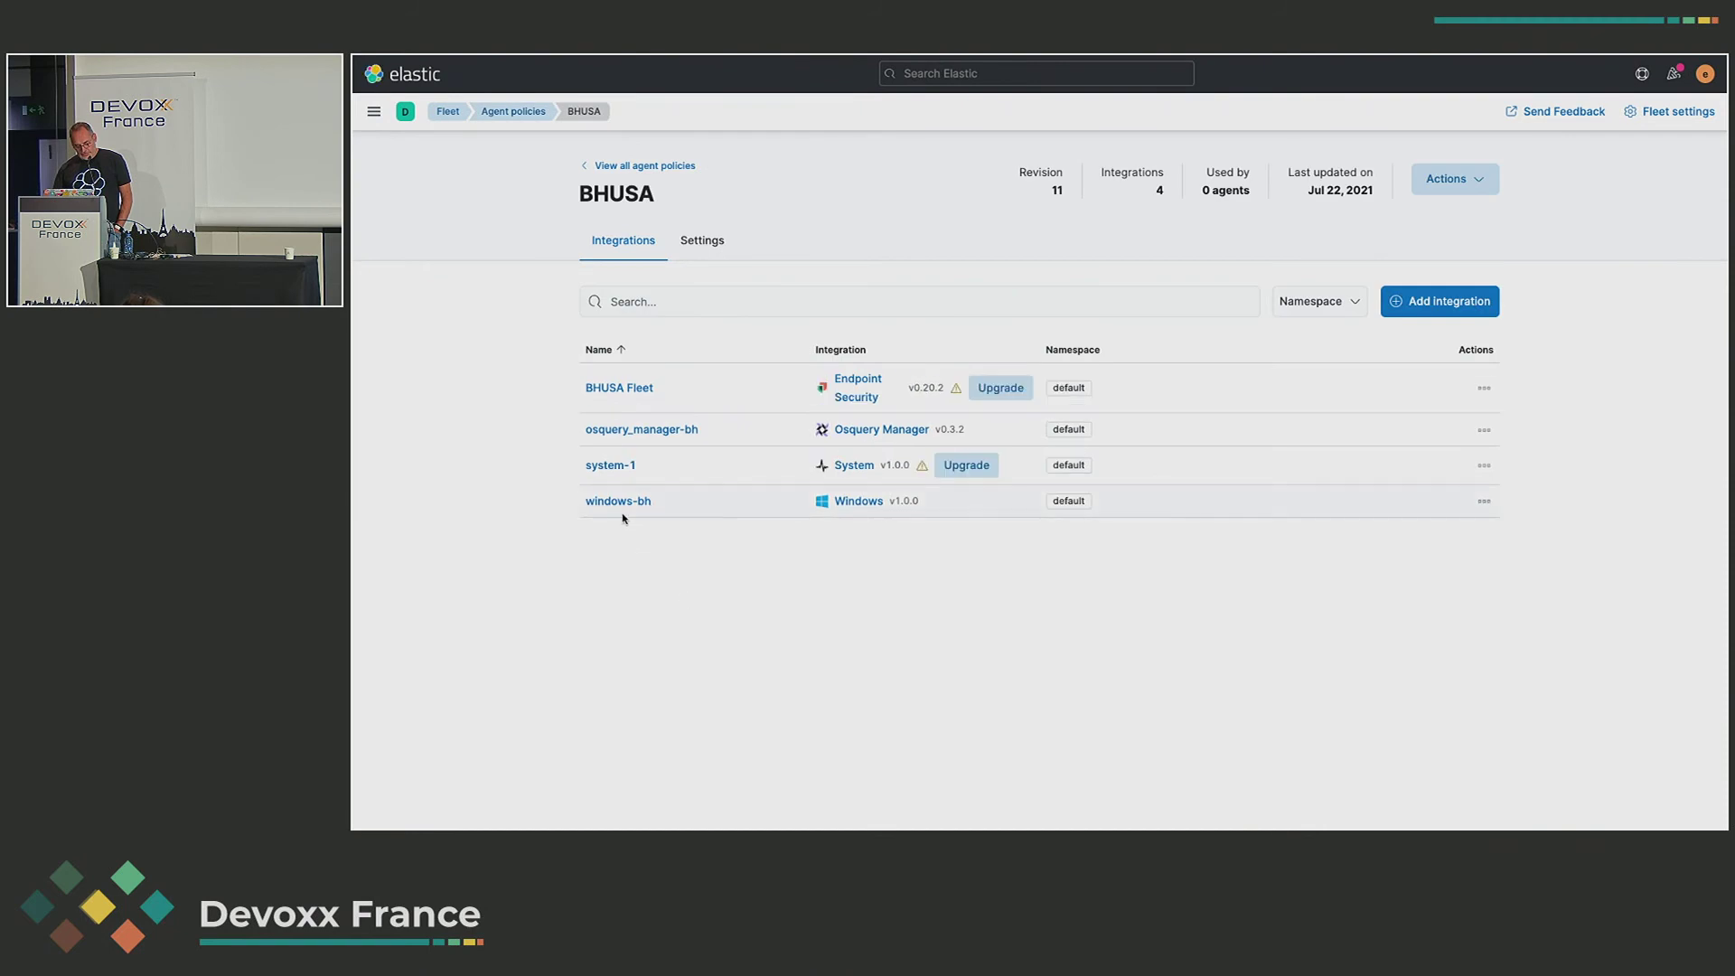
- Examine the data collection settings of the windows-bh and system-1 integrations in the BHUSA policy, leaving both without saving
left_click(618, 502)
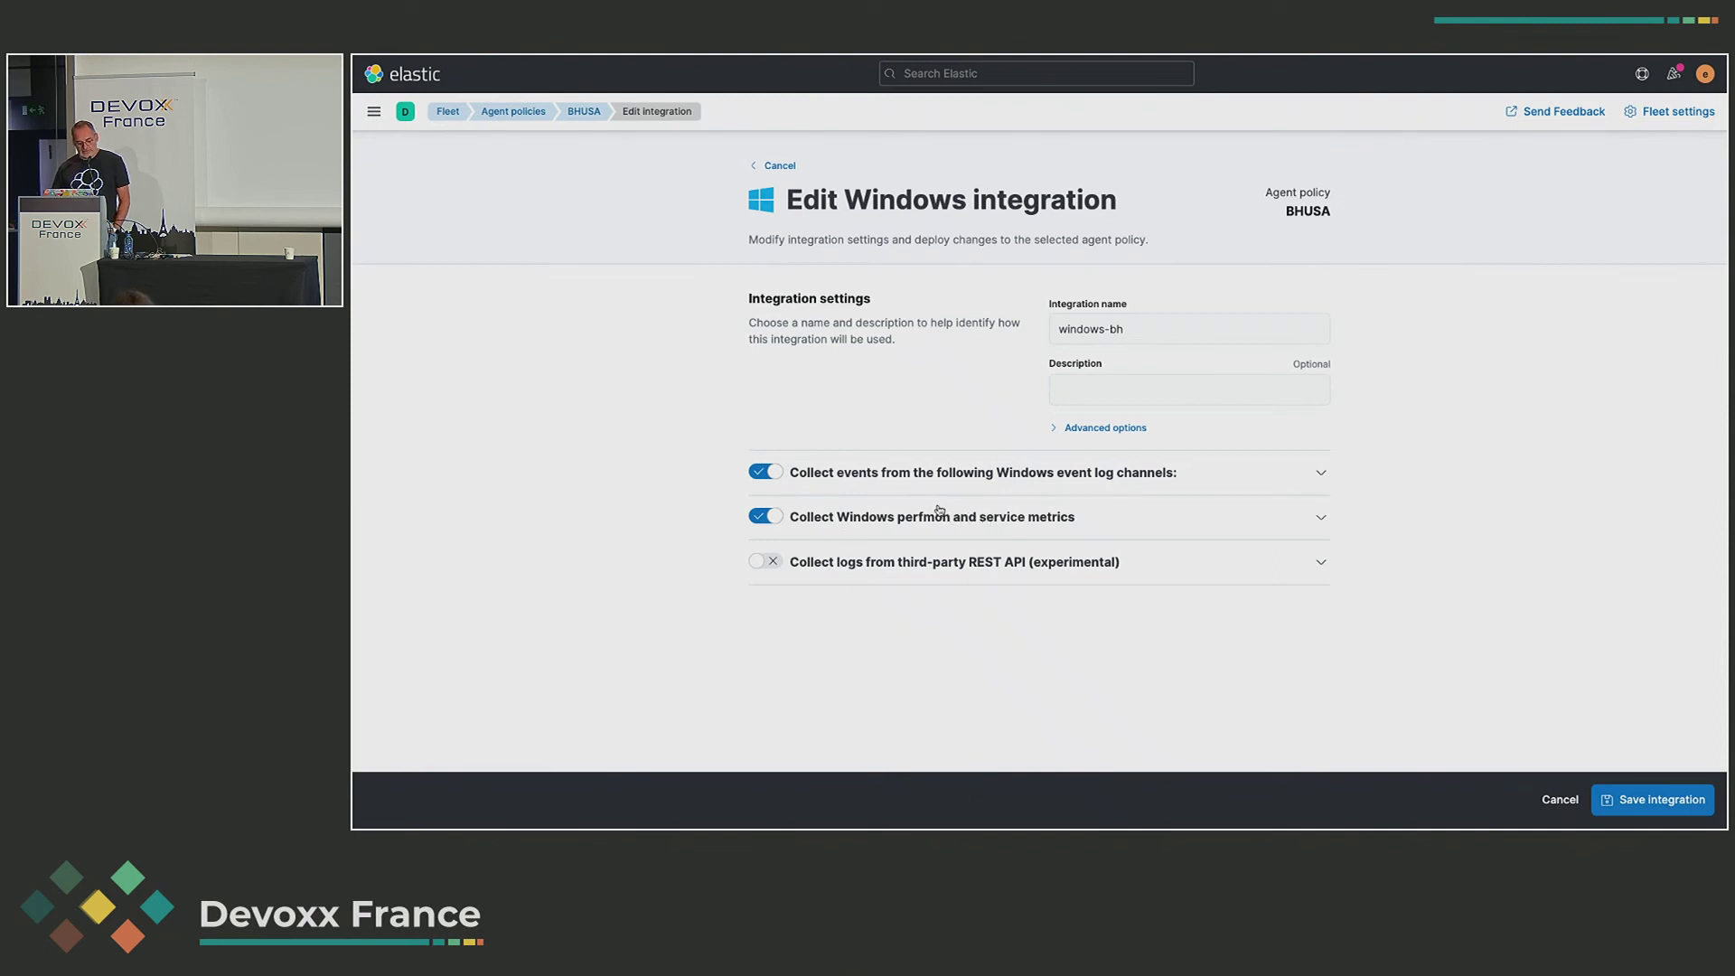
left_click(754, 167)
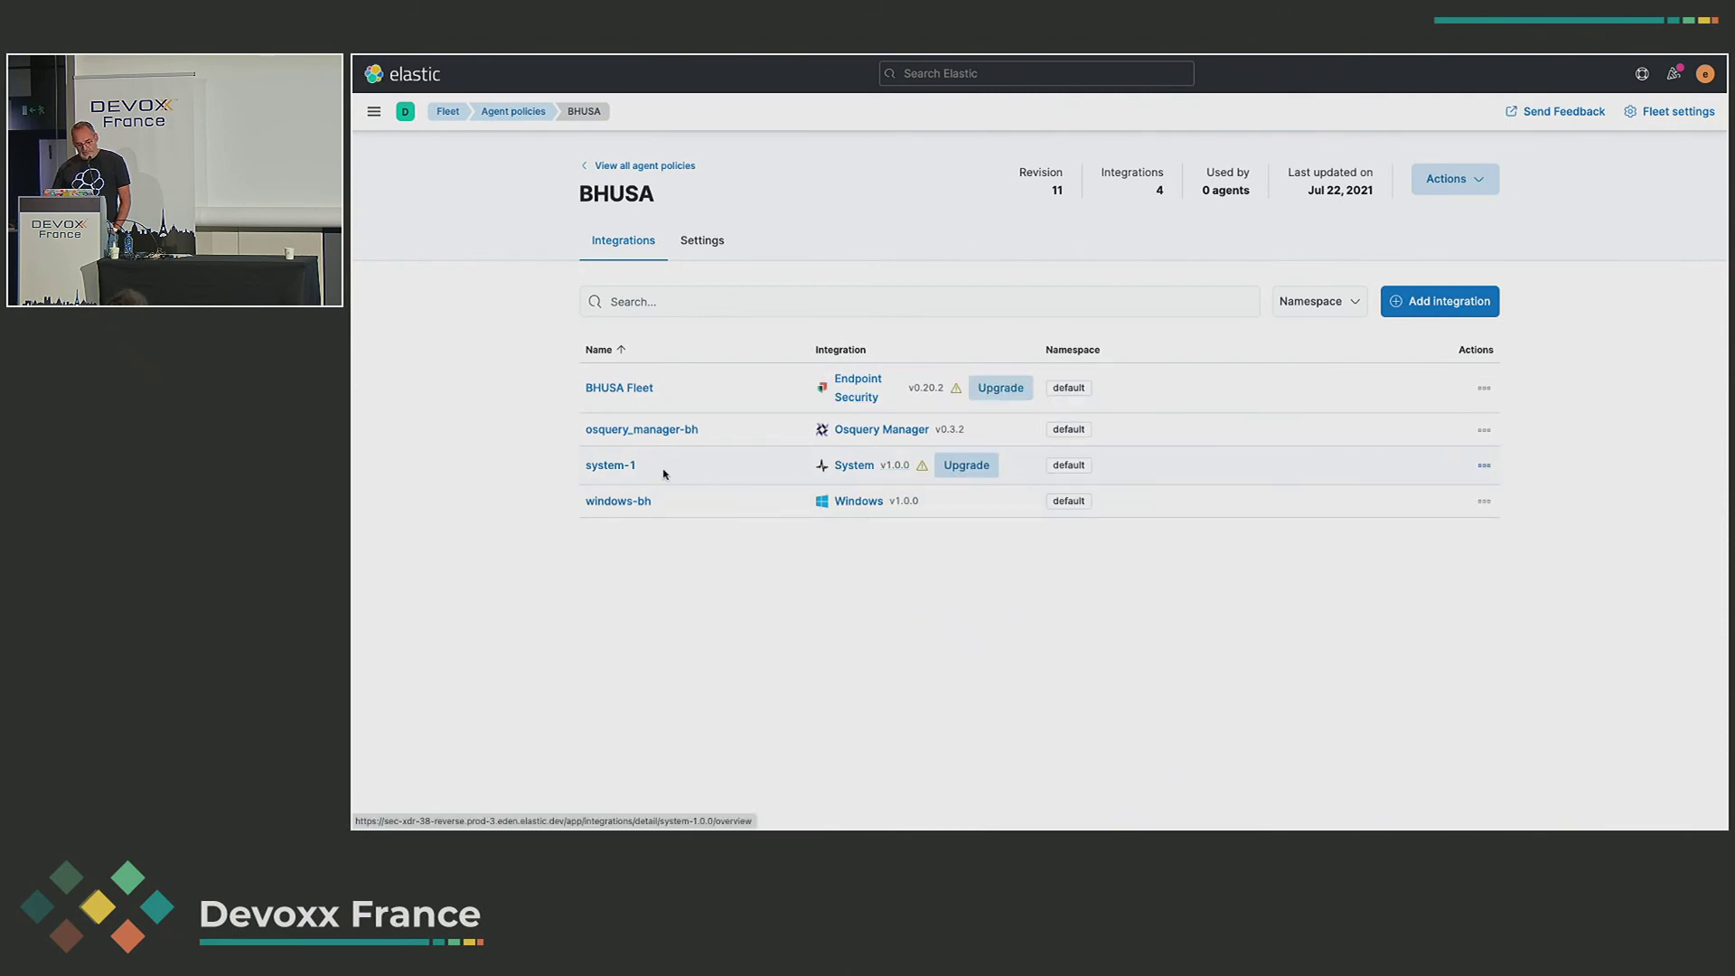
left_click(605, 466)
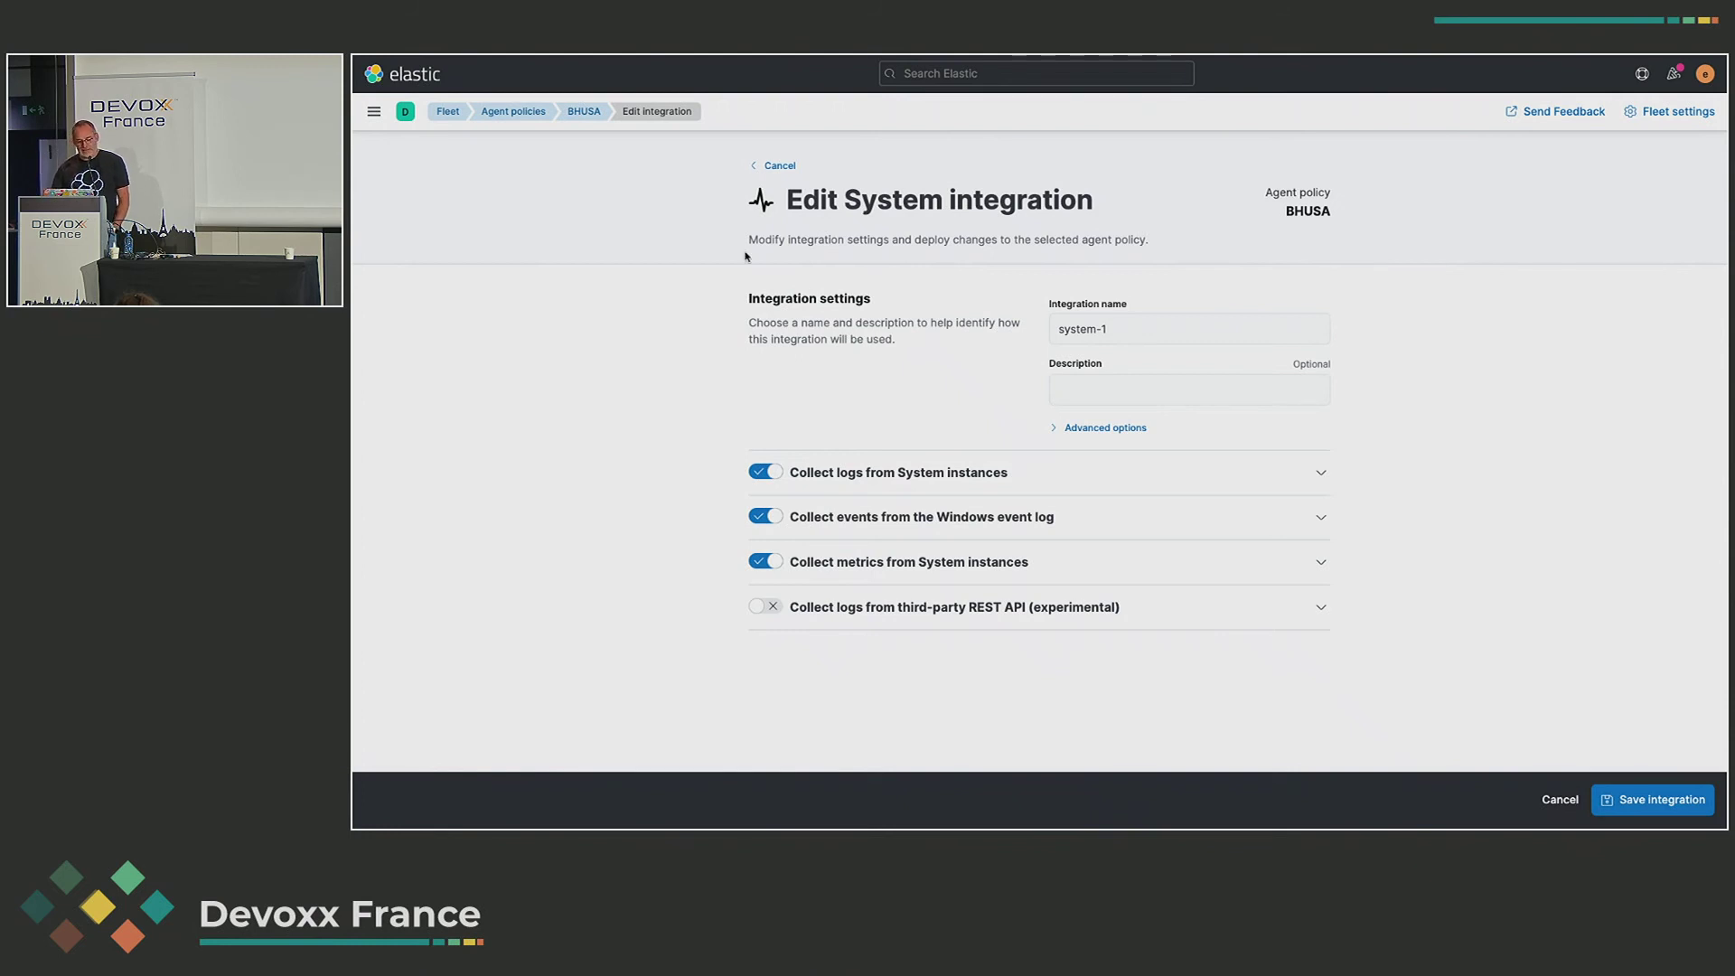
left_click(779, 166)
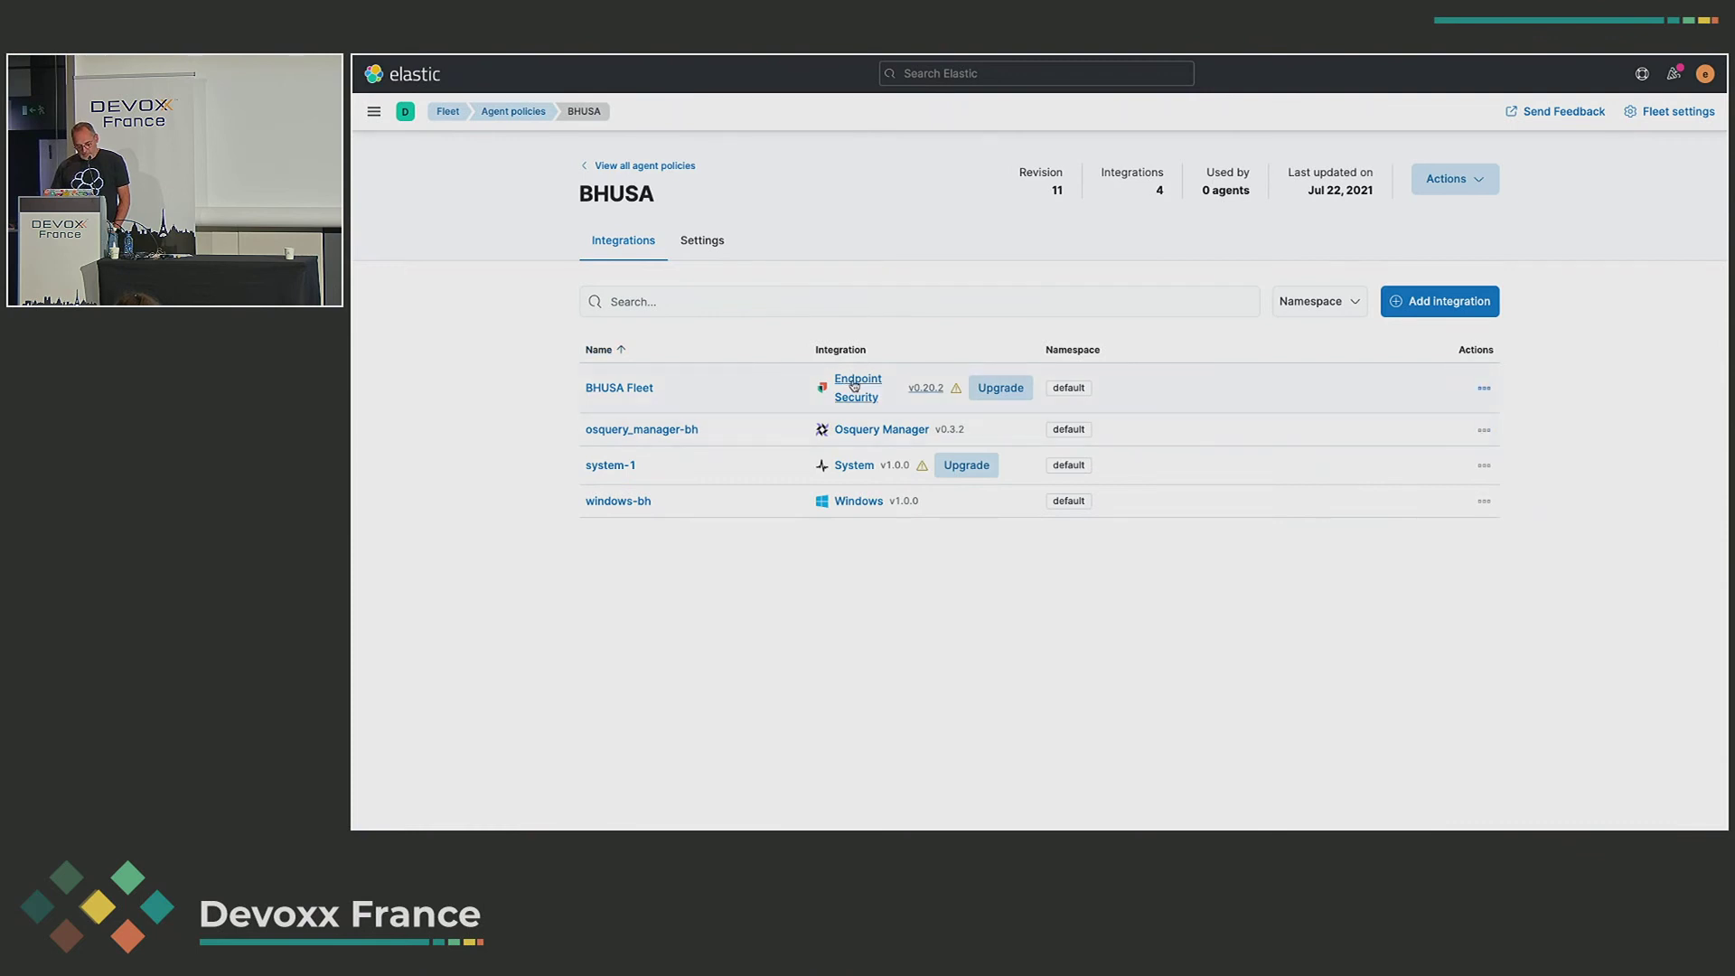
- Open the BHUSA Fleet Endpoint Security integration and examine its malware, ransomware, memory threat and malicious behavior protection settings
left_click(628, 389)
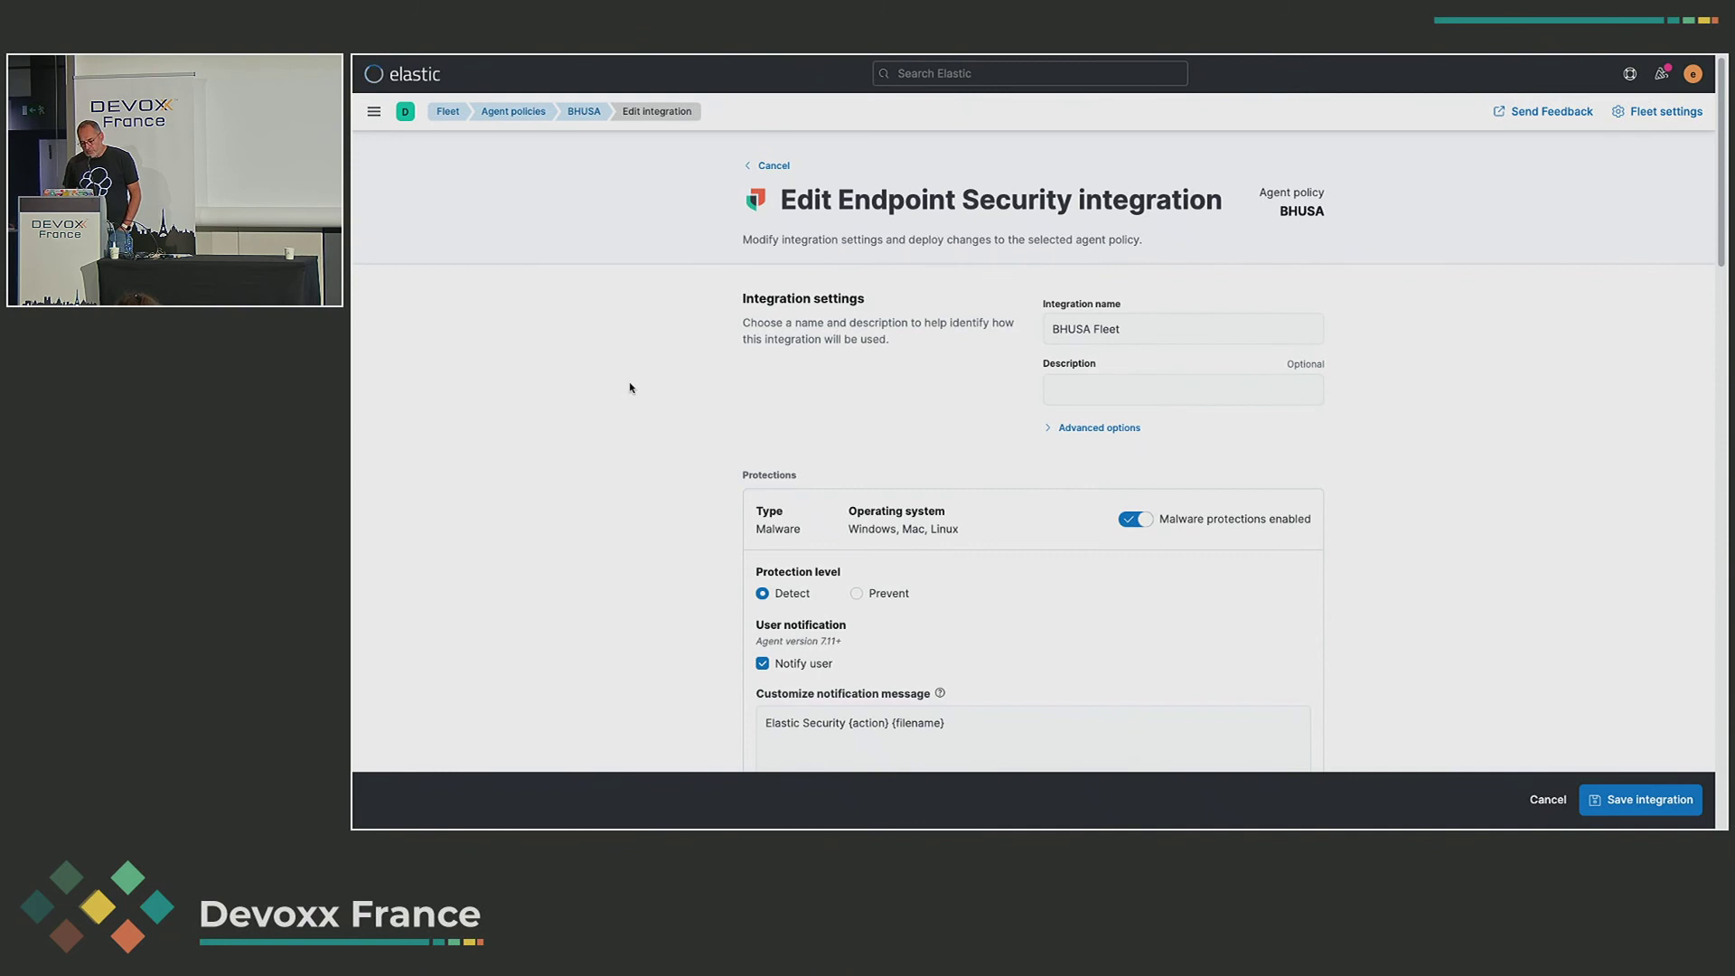
key("ctrl+plus")
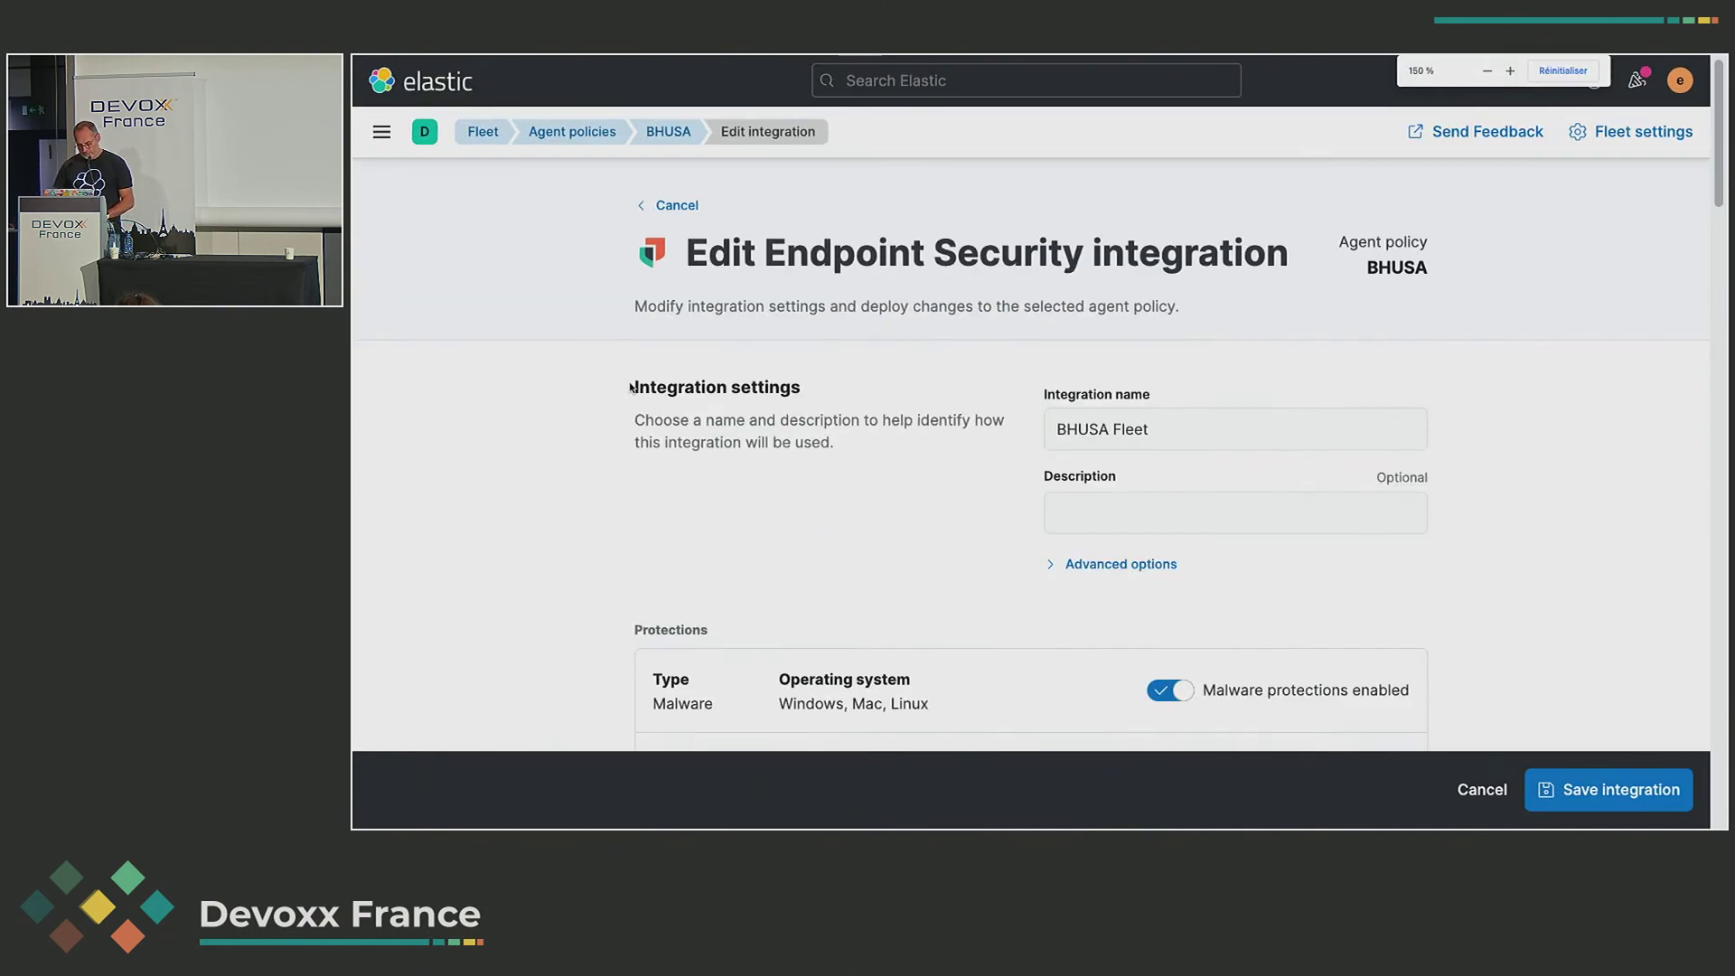
scroll(985, 578, "down", 1)
key("ctrl+plus")
scroll(985, 579, "down", 3)
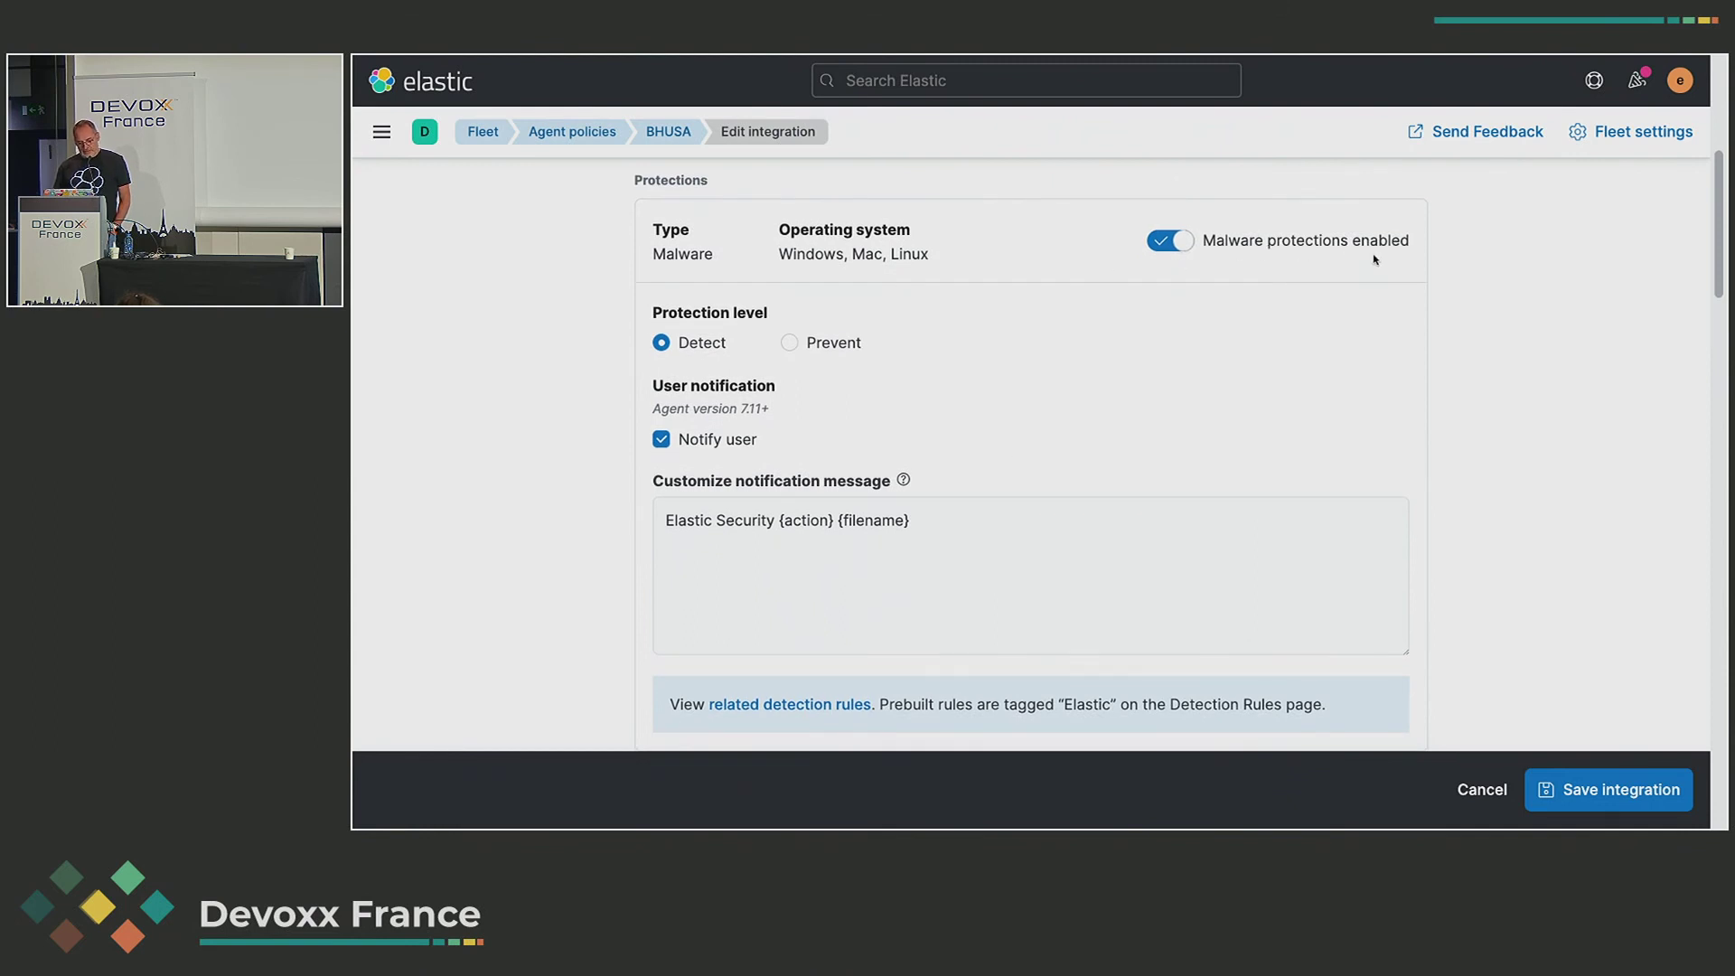
scroll(1171, 305, "down", 1)
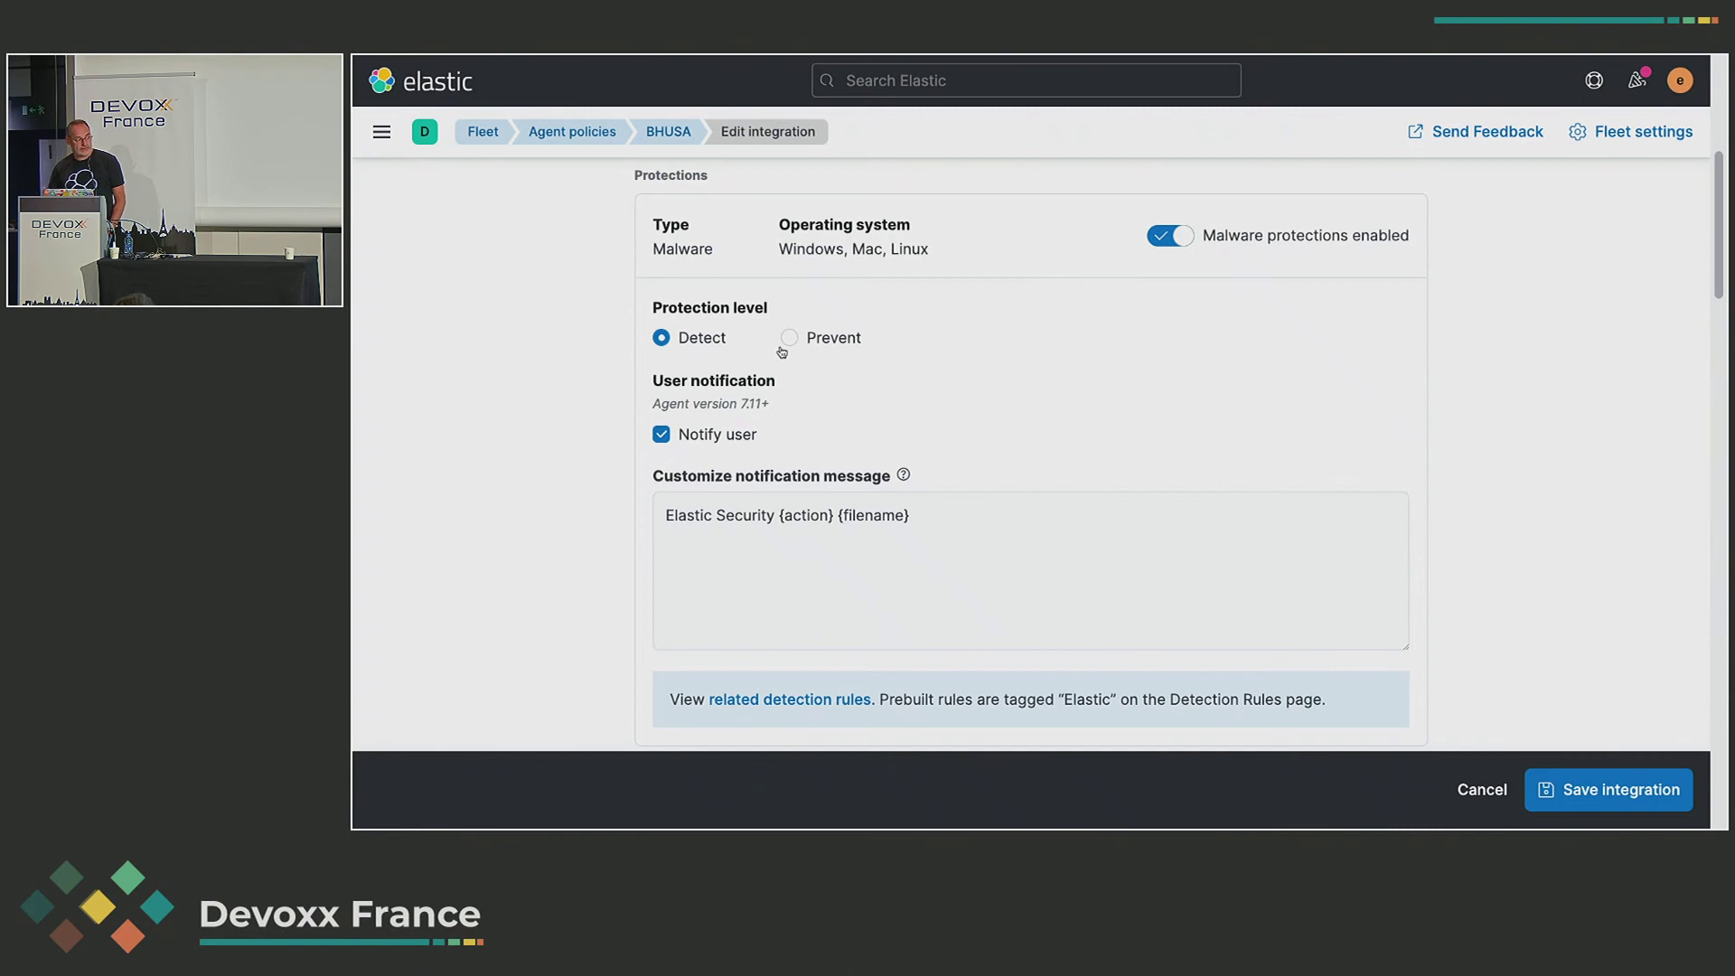
scroll(535, 427, "down", 6)
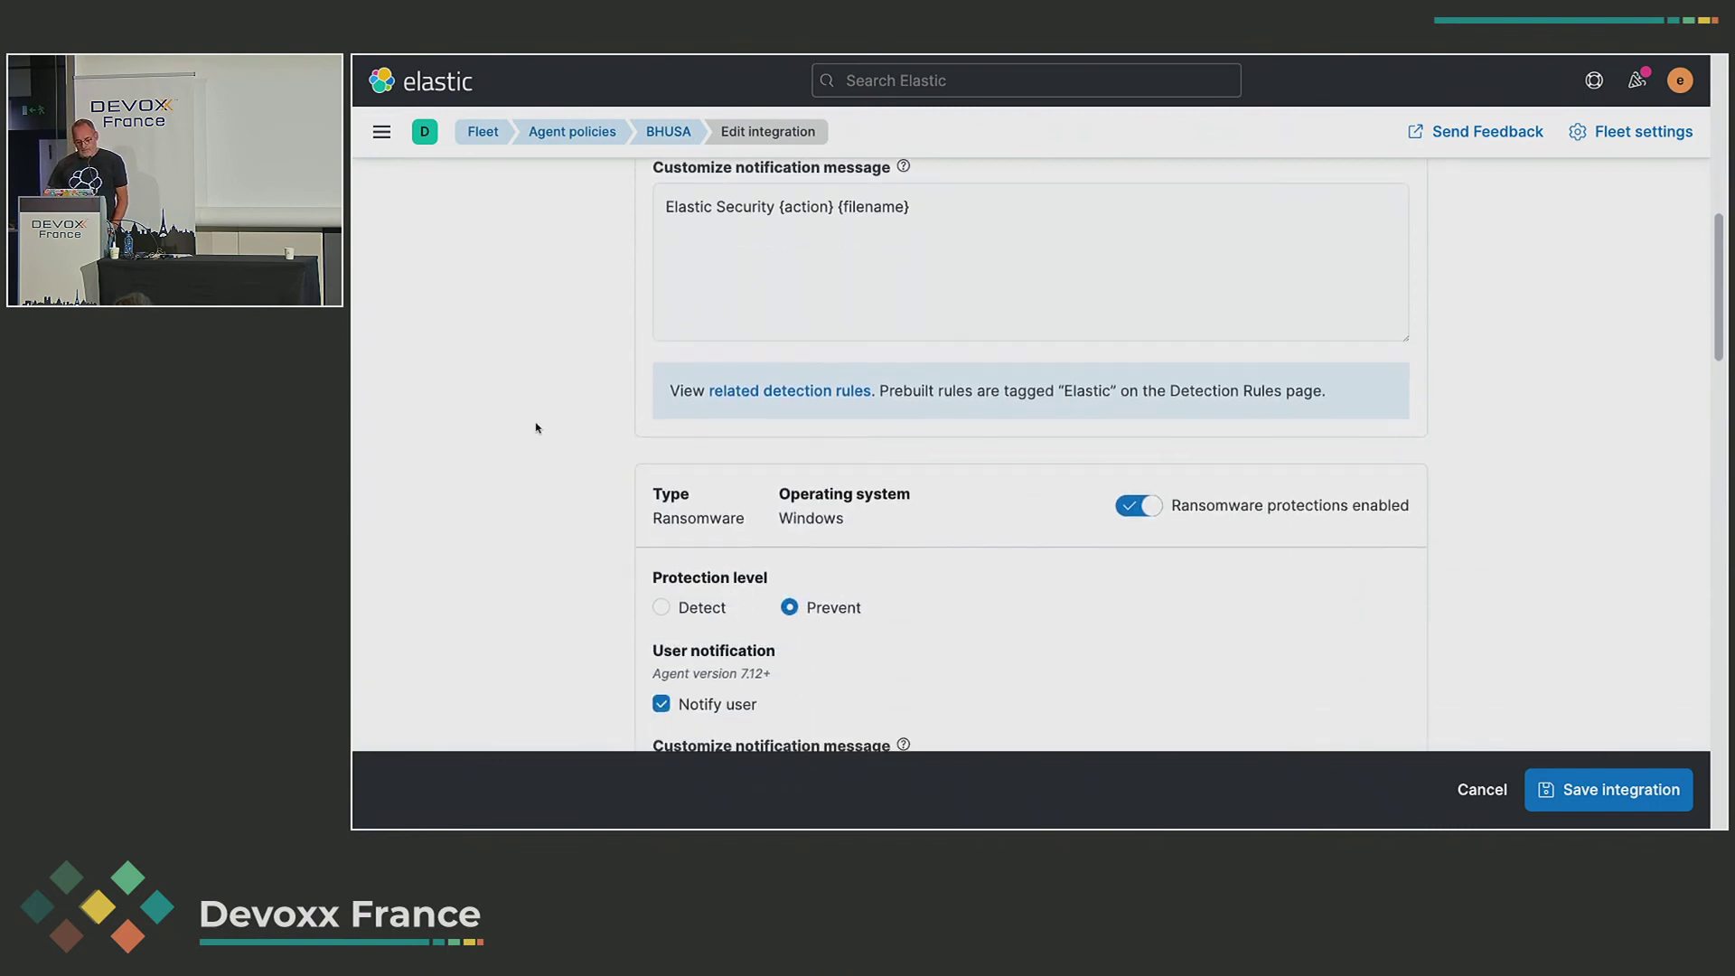
scroll(536, 427, "up", 1)
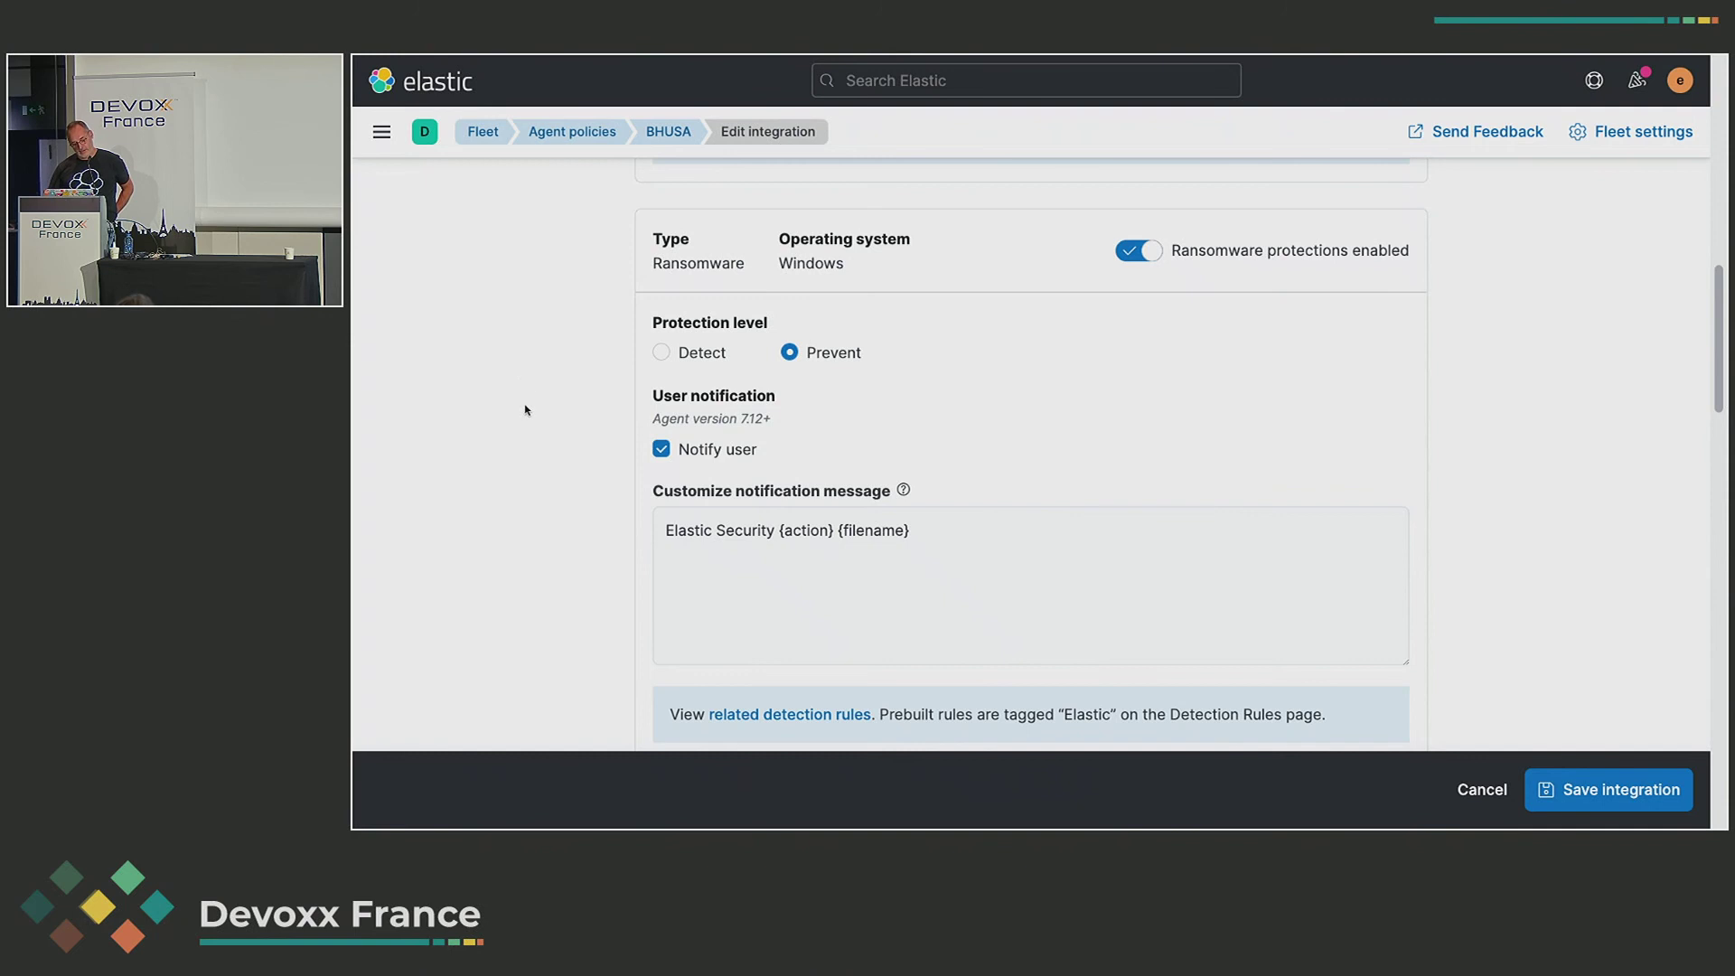
scroll(525, 410, "down", 7)
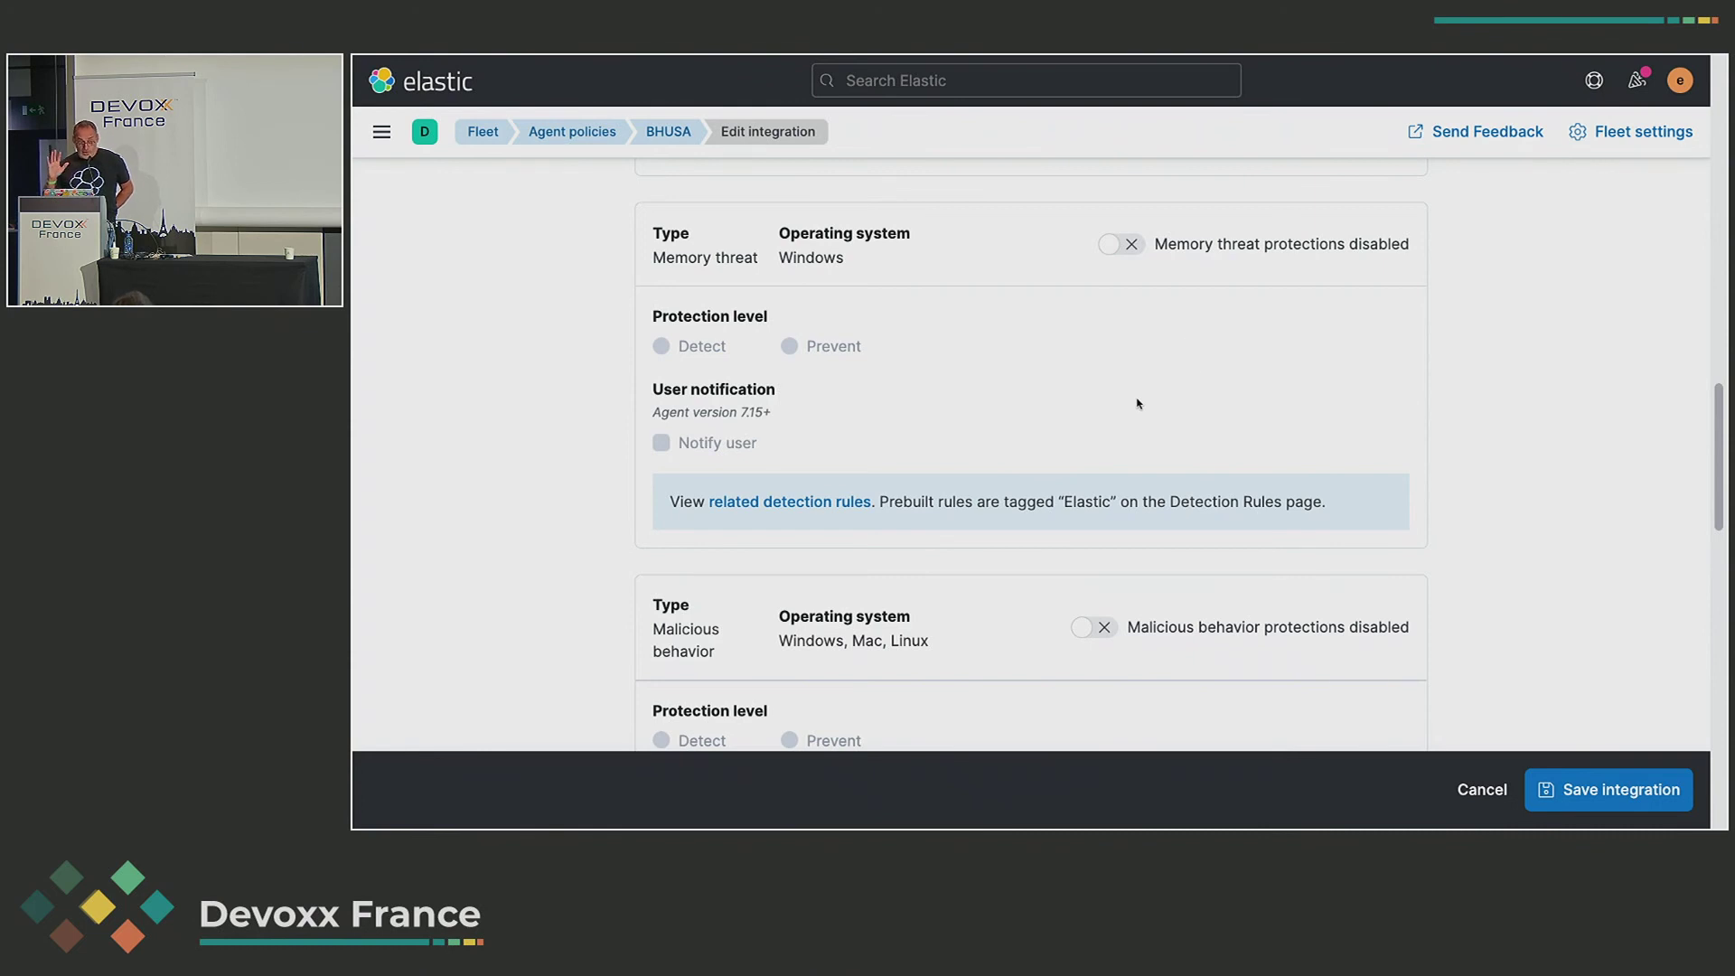
- Examine the Endpoint Security integration's event collection settings for Windows, Mac and Linux
scroll(1137, 403, "down", 3)
scroll(1138, 403, "down", 2)
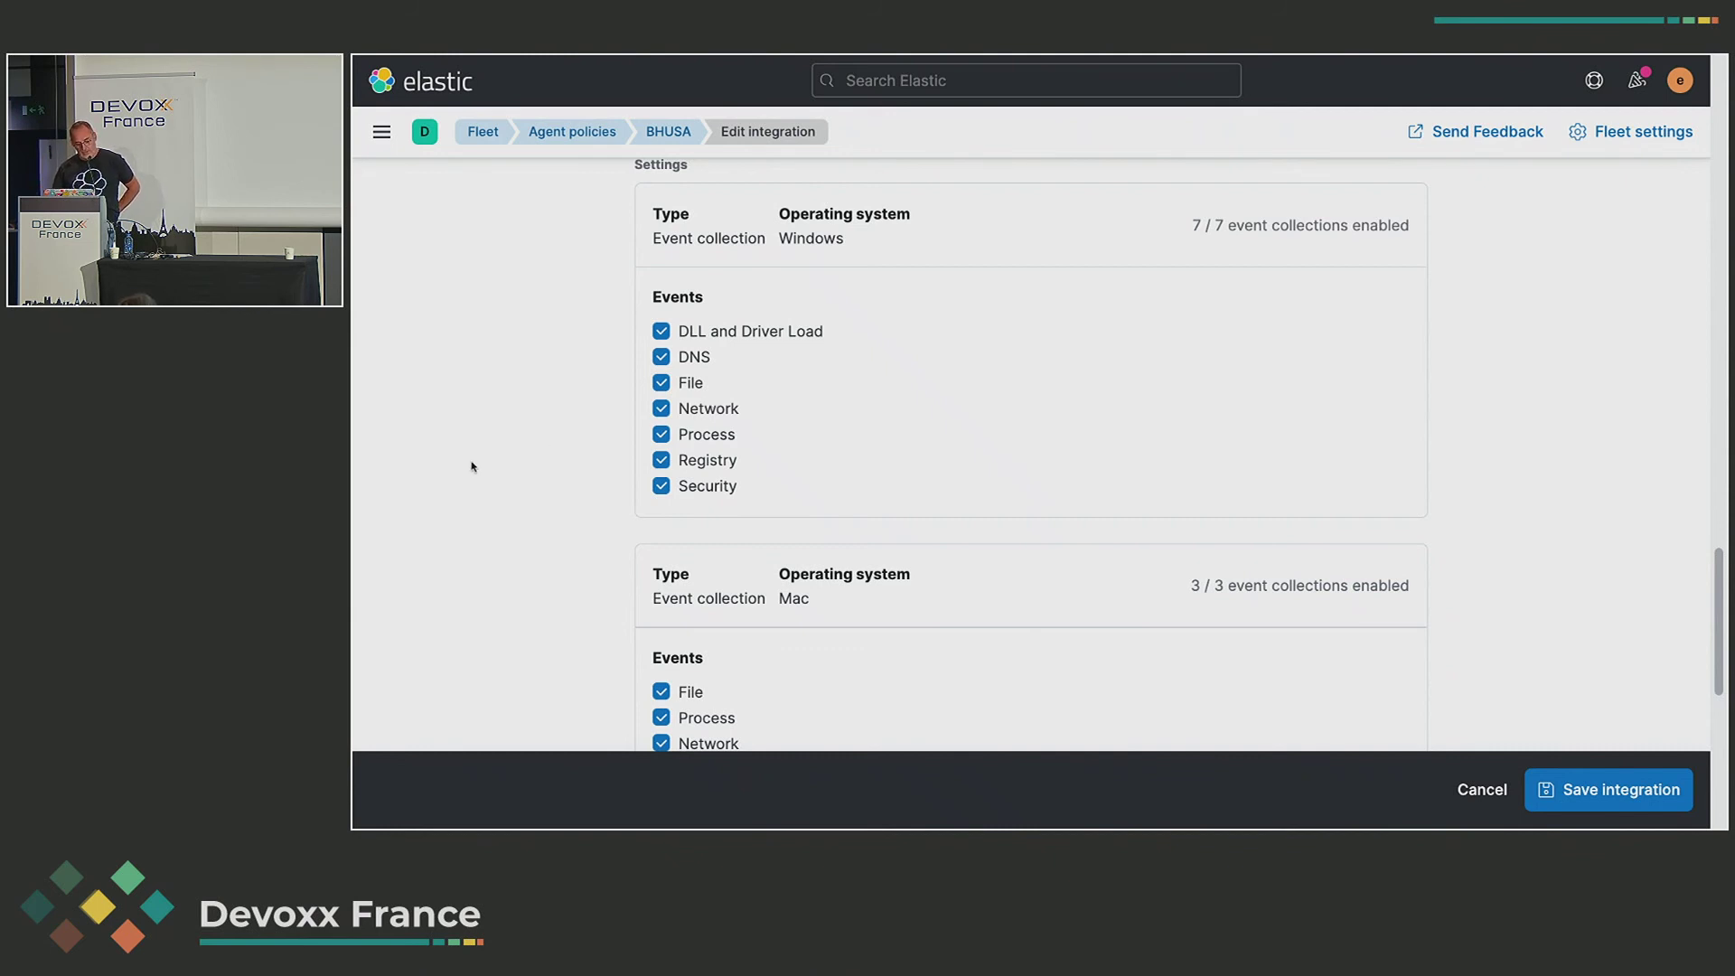
scroll(475, 465, "down", 3)
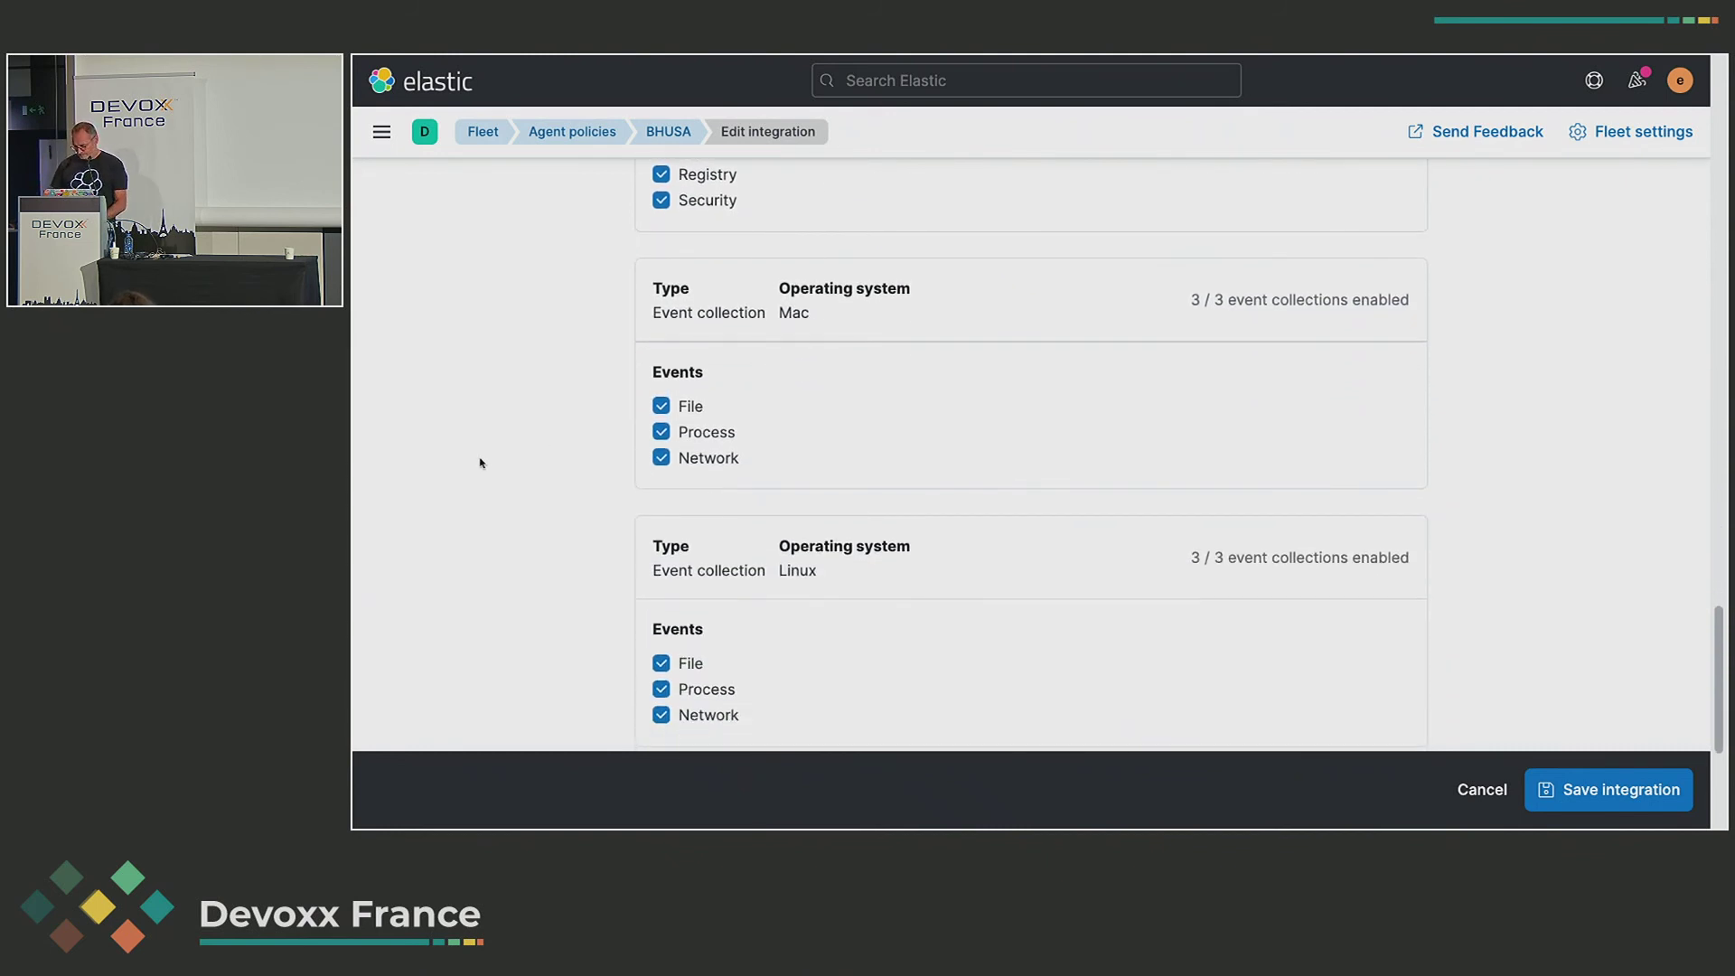
key("super+Tab")
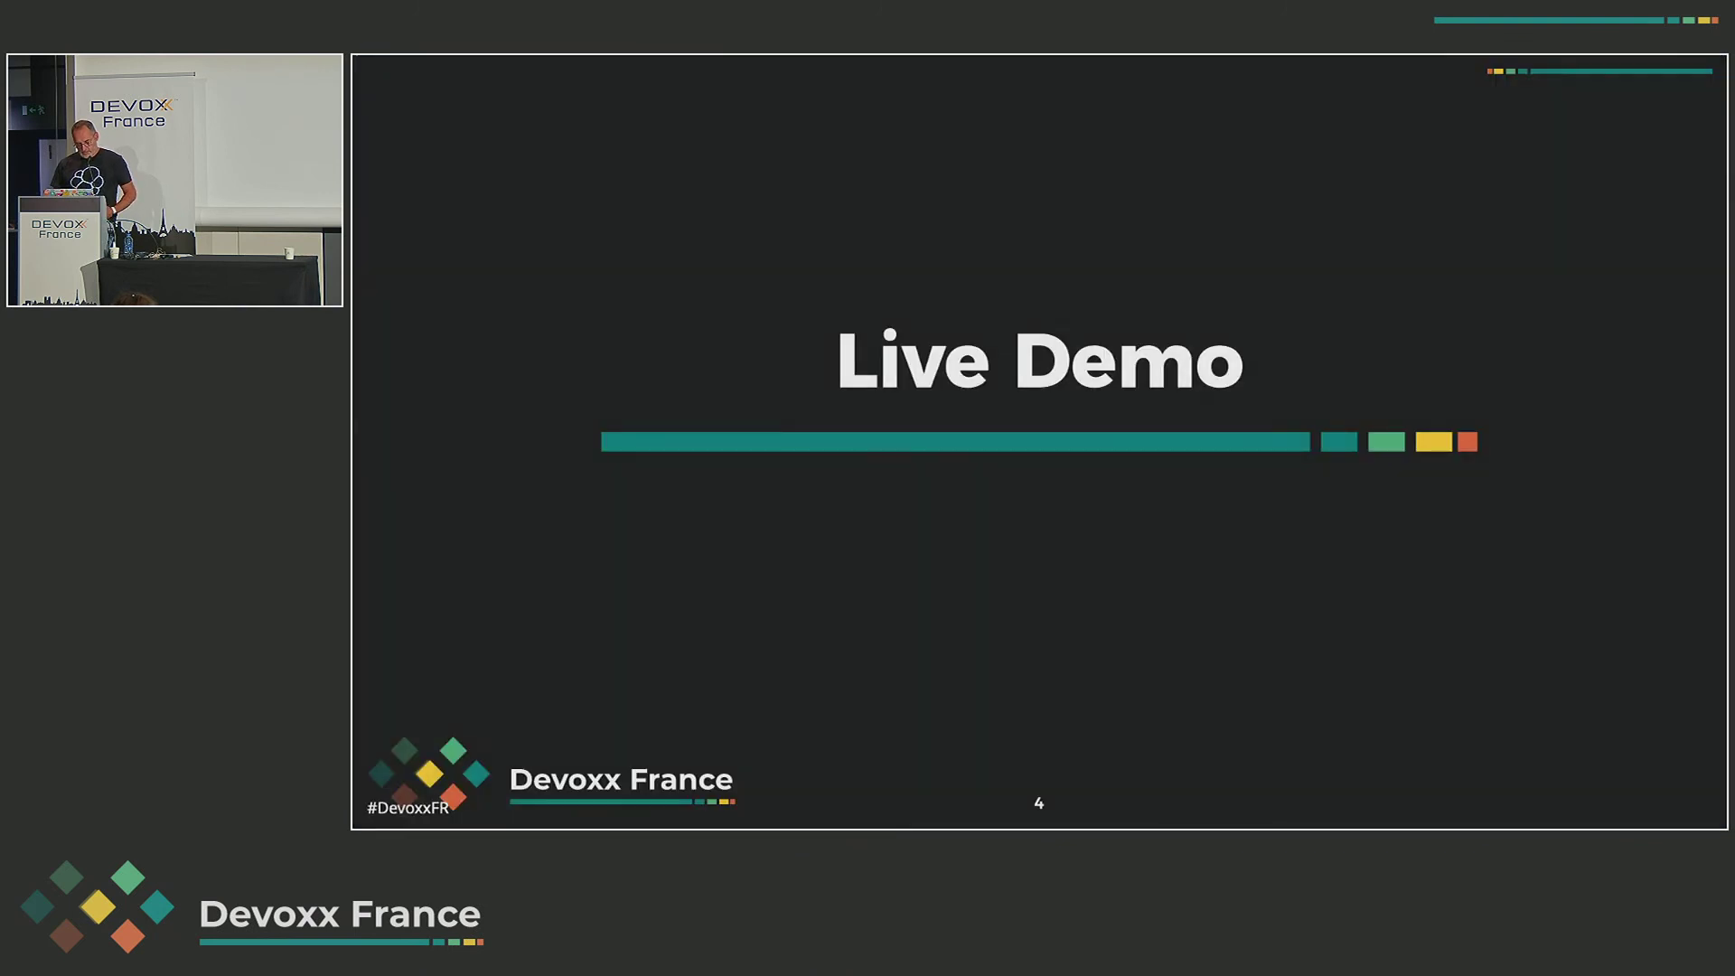
key("Right")
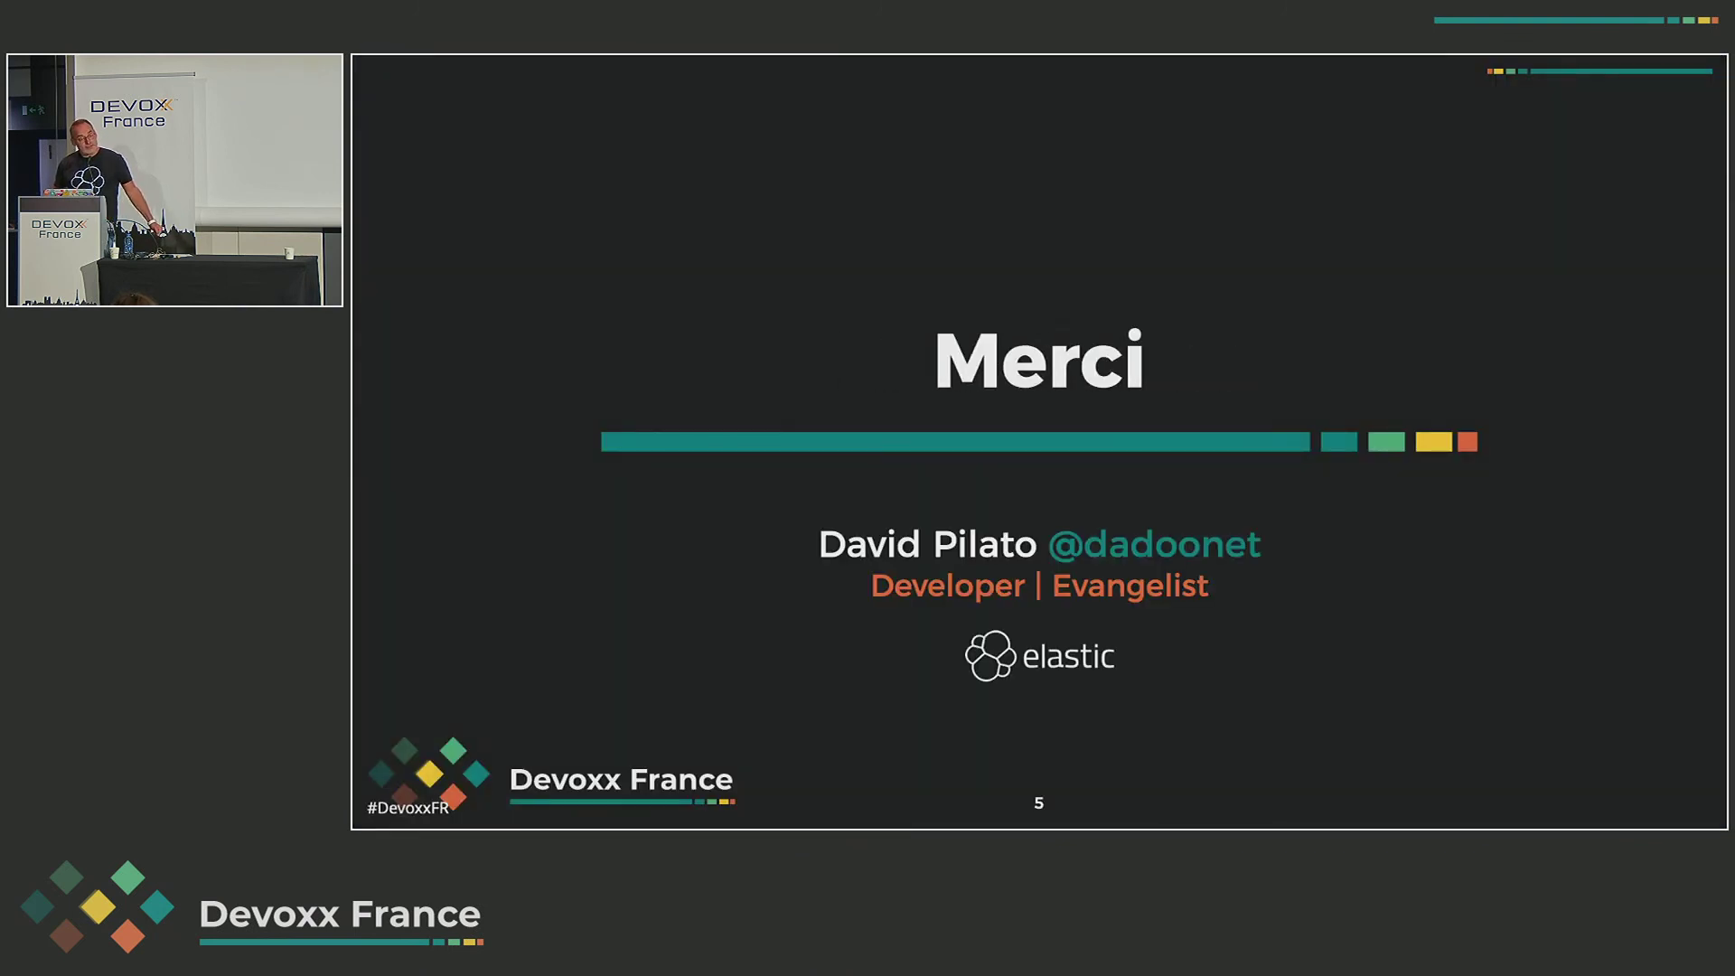